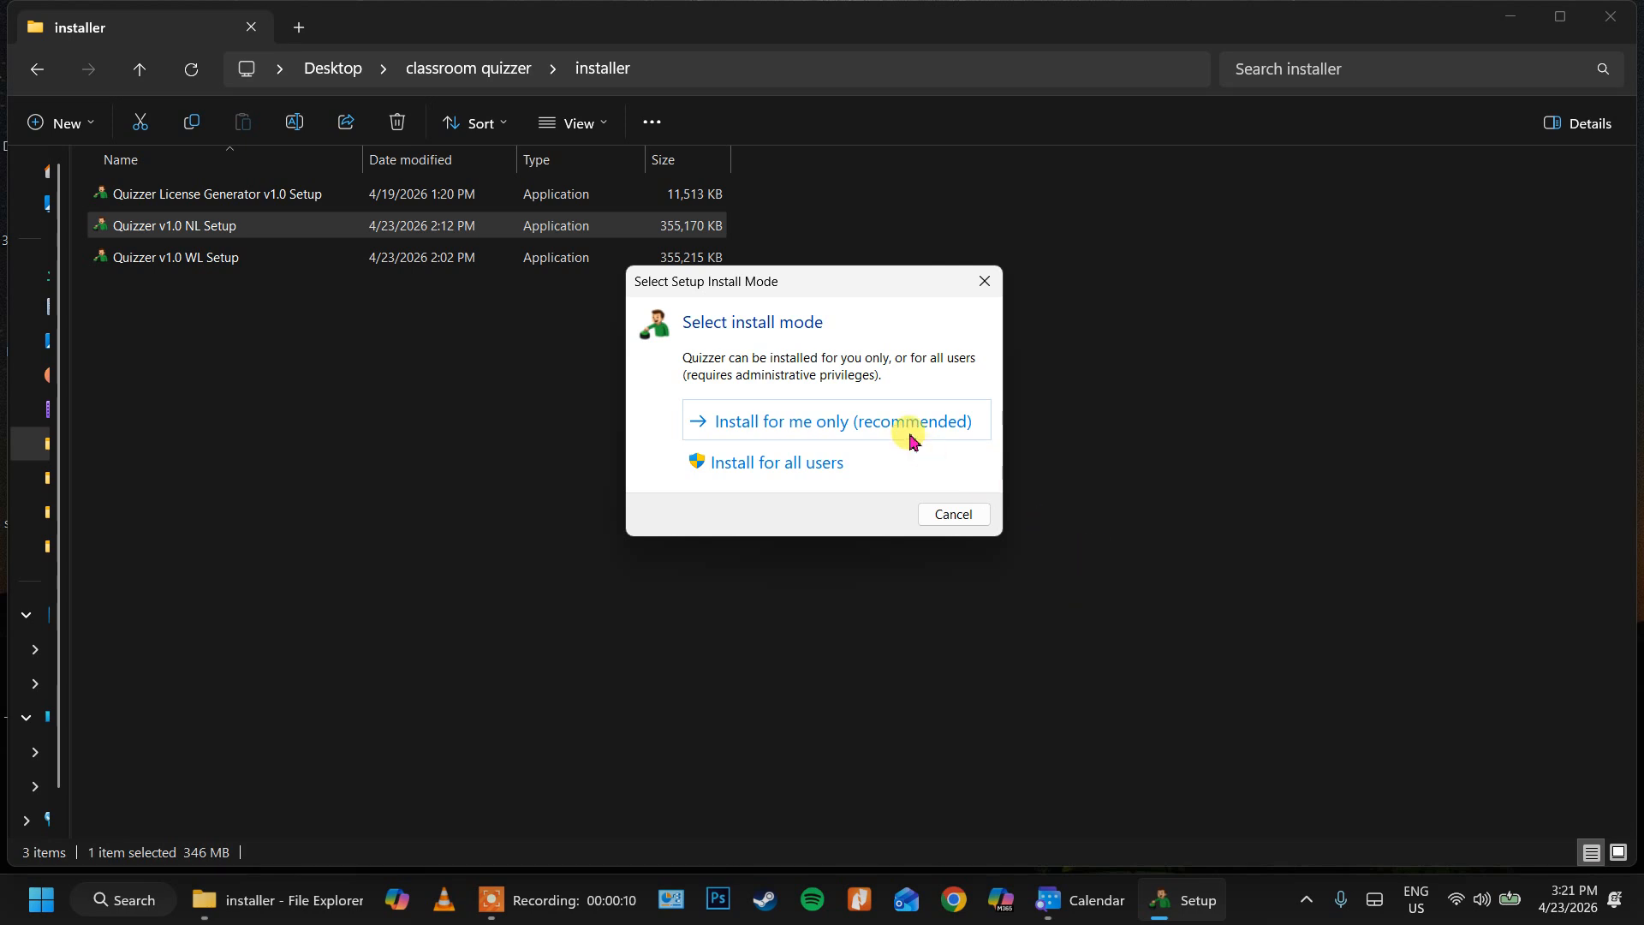
# Install Quizzer for the current user only and set the destination to the Quizzer folder inside Documents
pyautogui.click(894, 421)
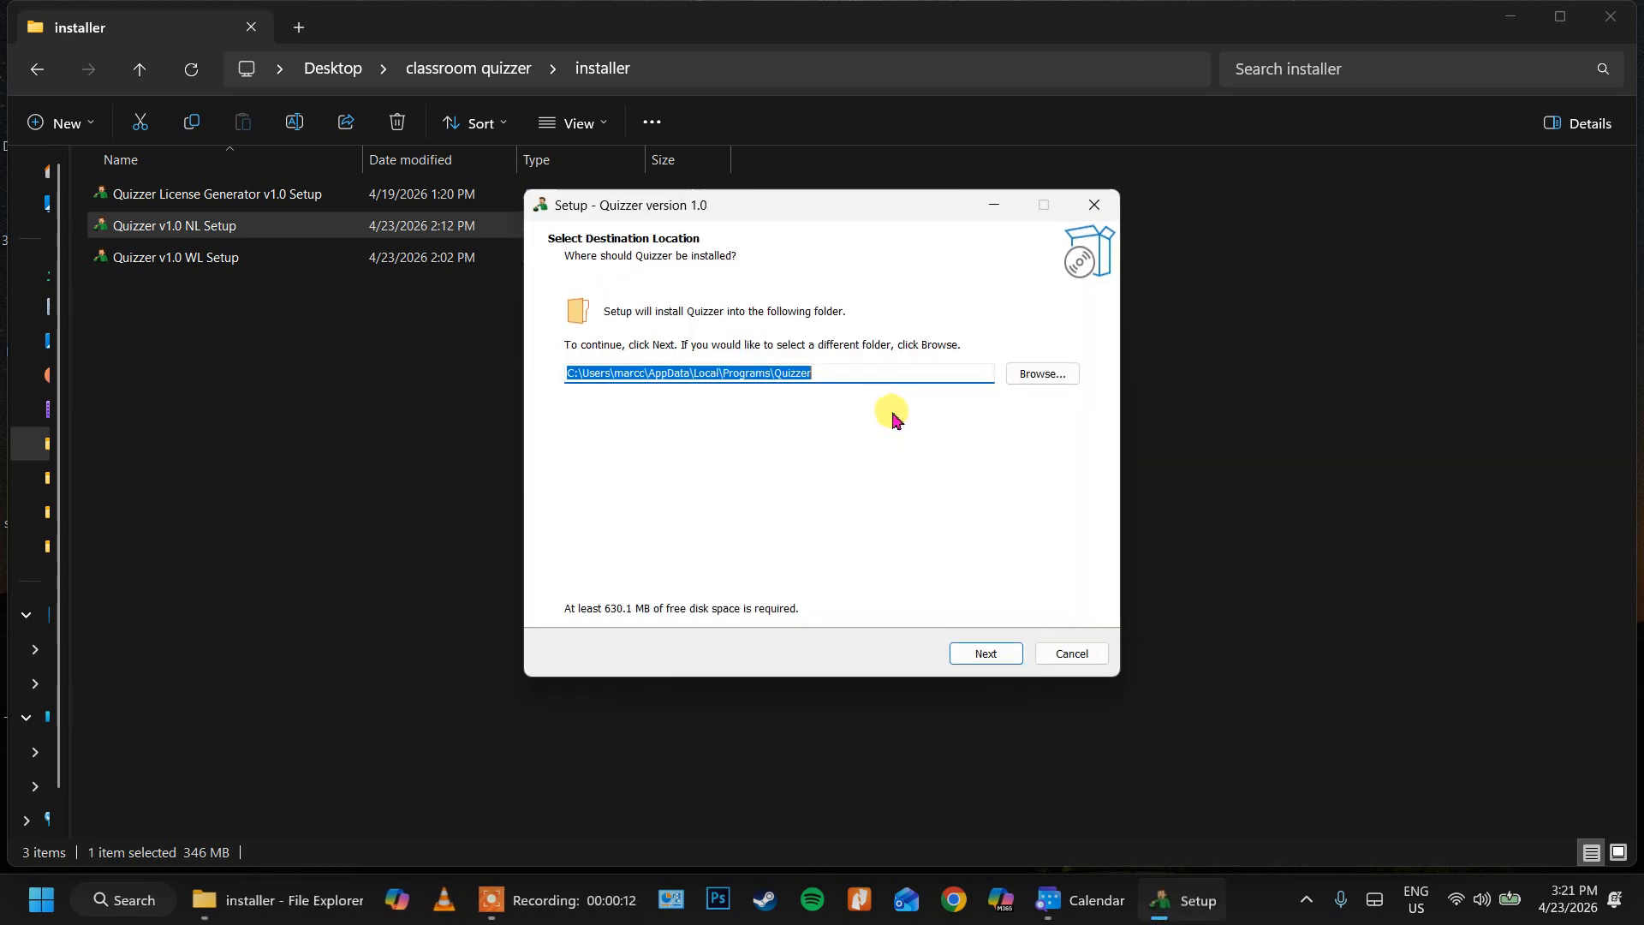
pyautogui.click(1011, 375)
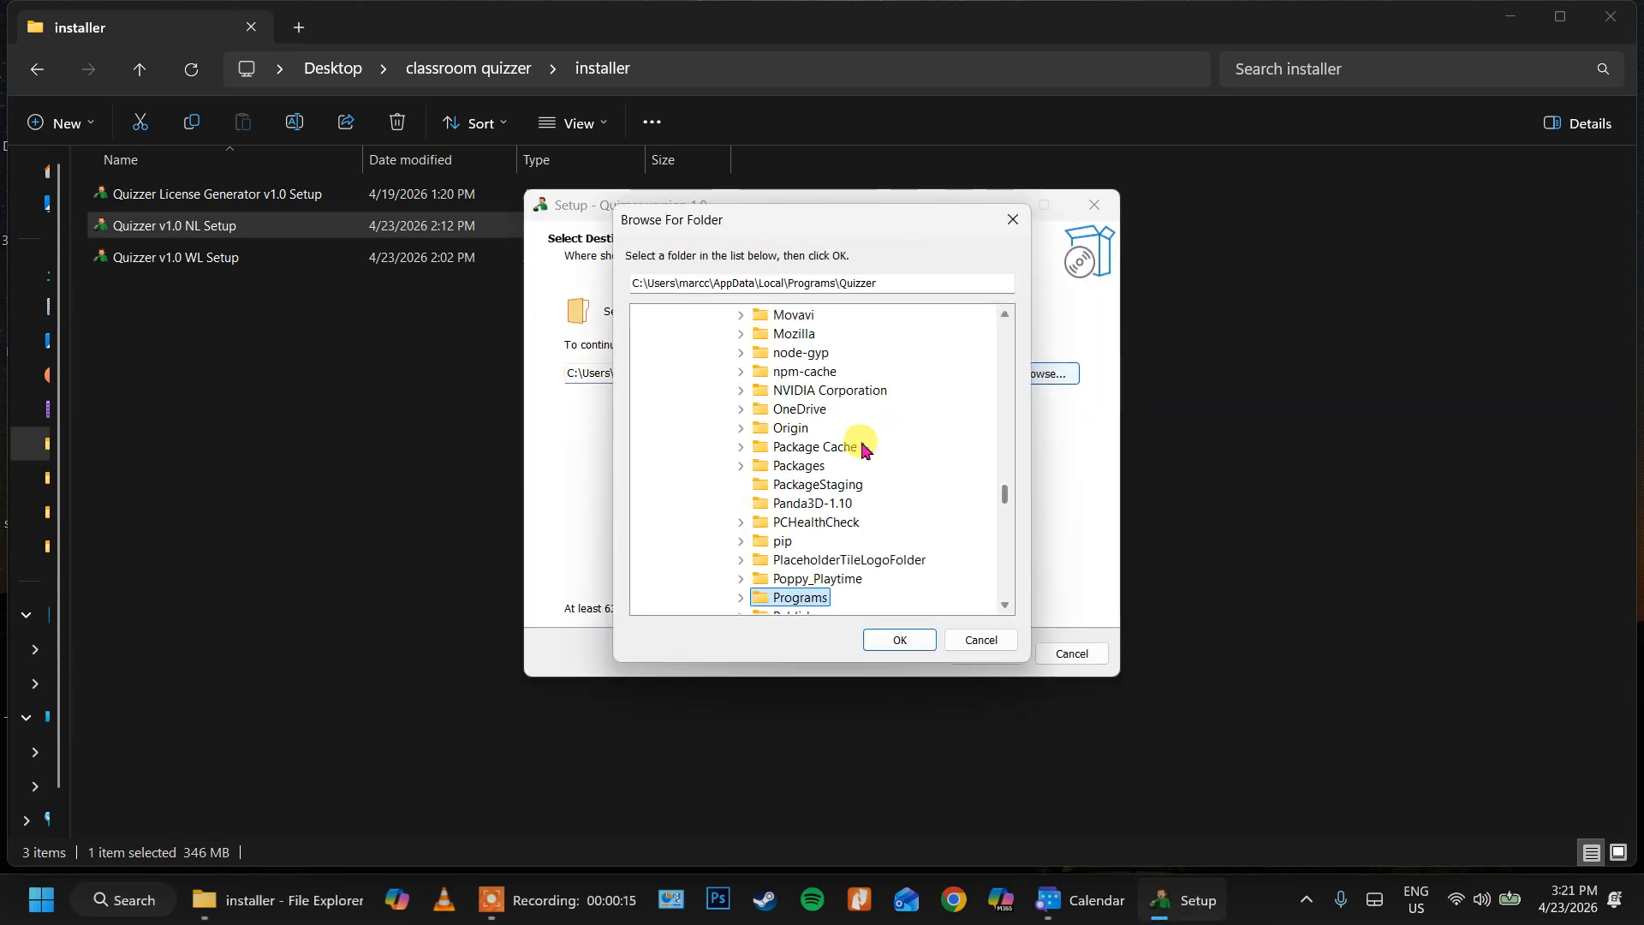
pyautogui.scroll(-10, 865, 437)
pyautogui.scroll(-4, 856, 527)
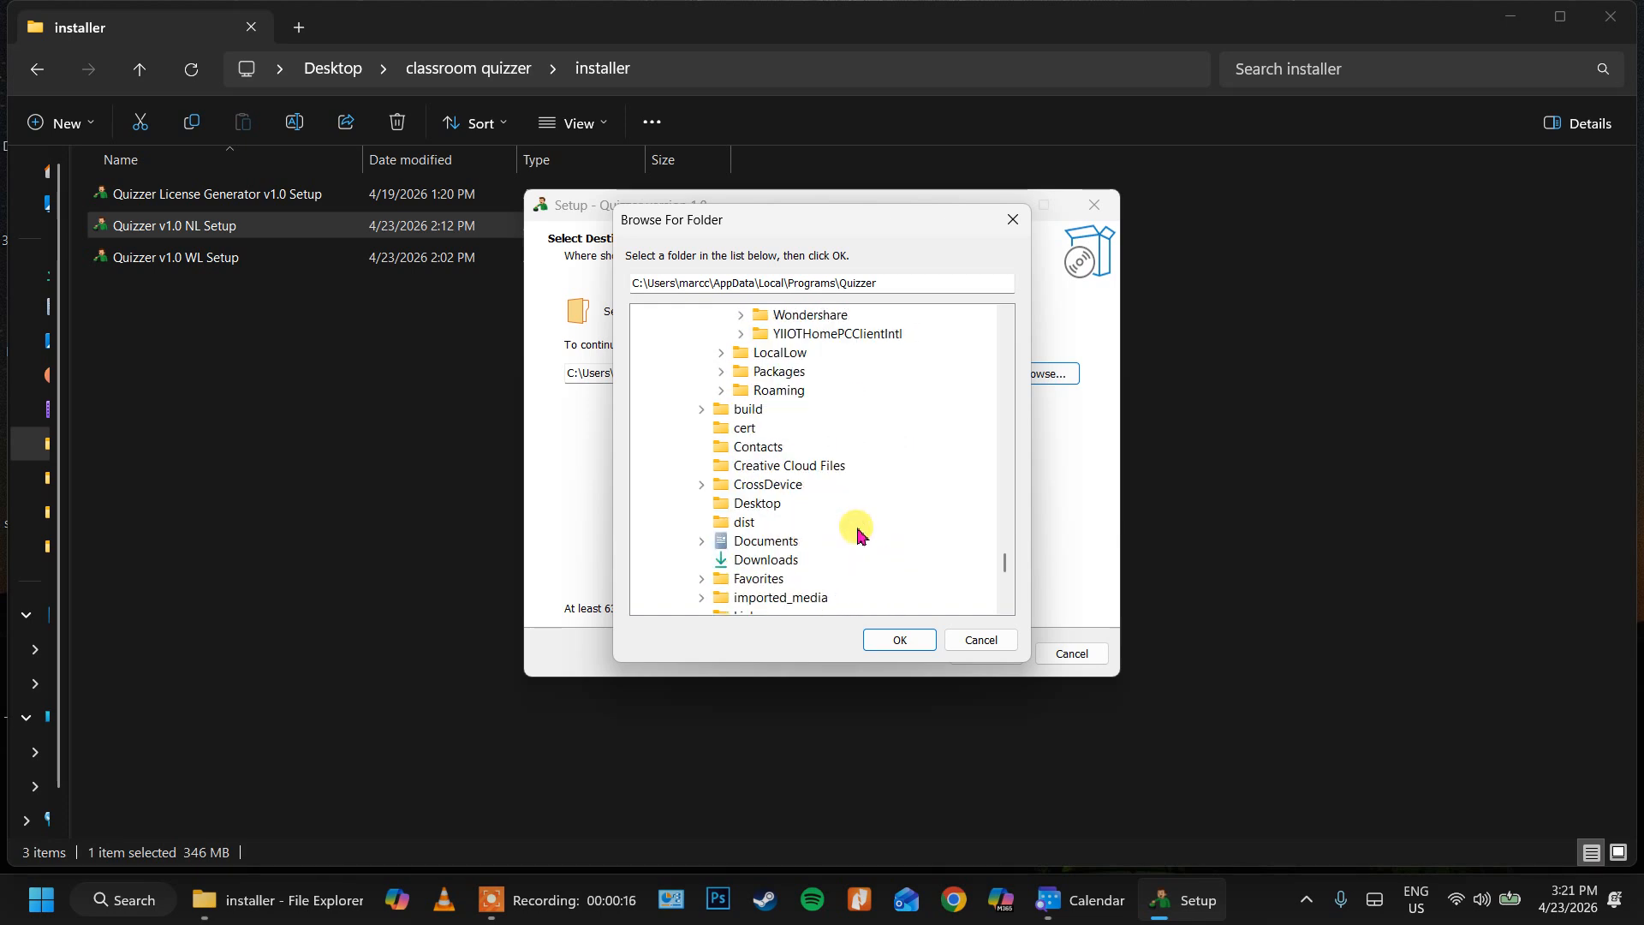
pyautogui.click(765, 561)
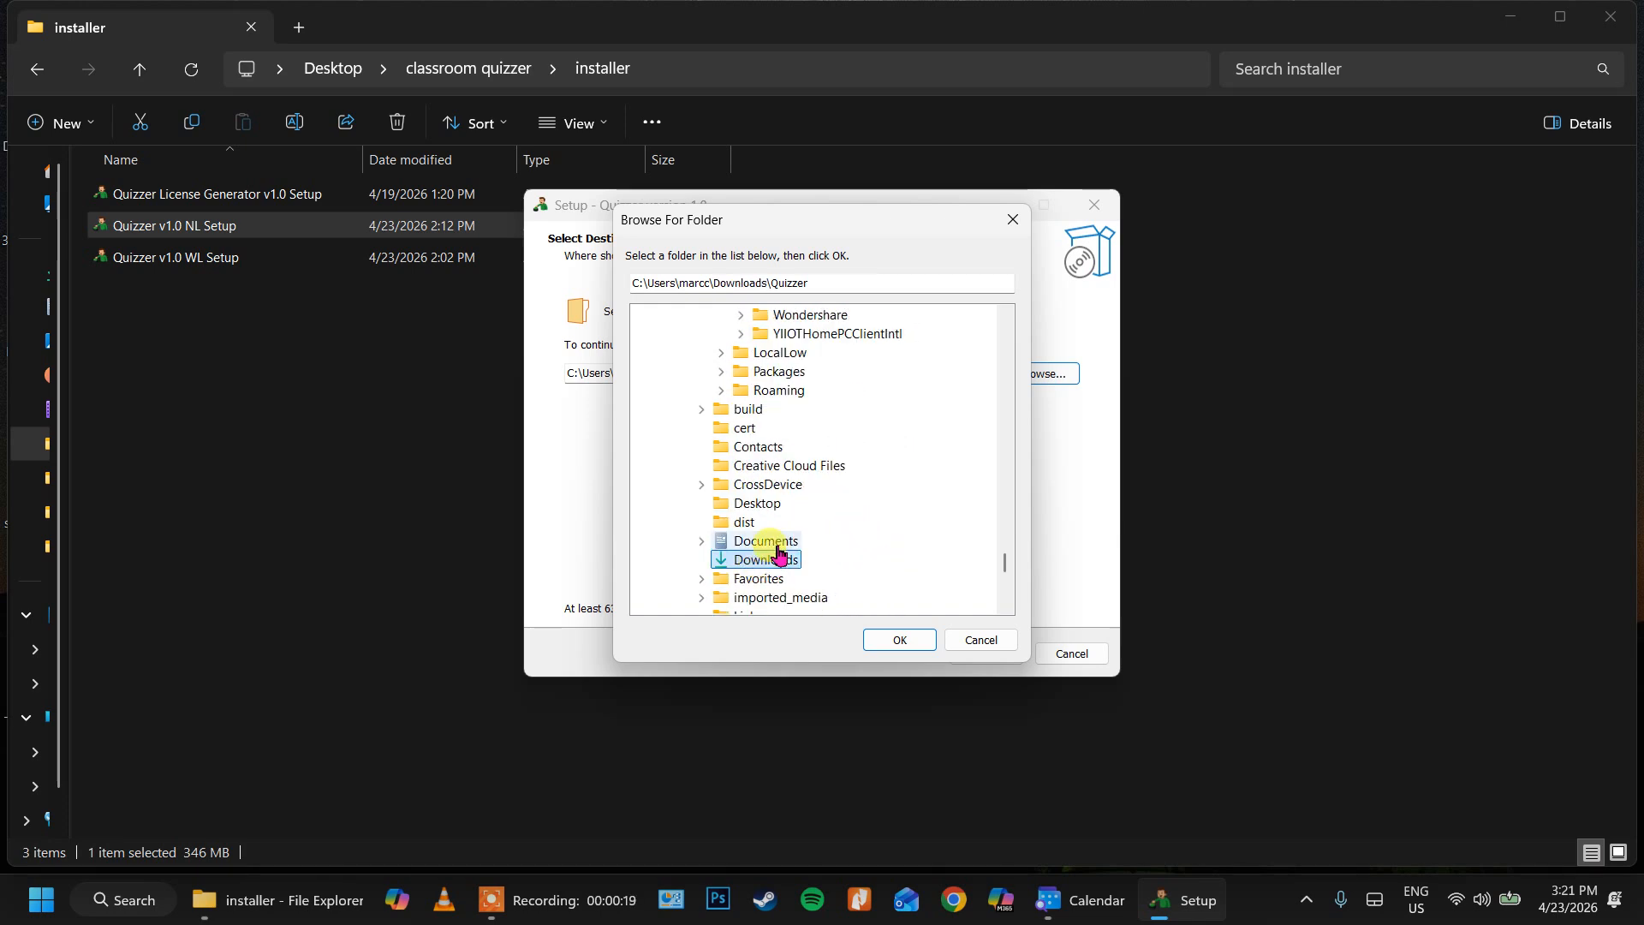
pyautogui.click(770, 542)
pyautogui.click(899, 642)
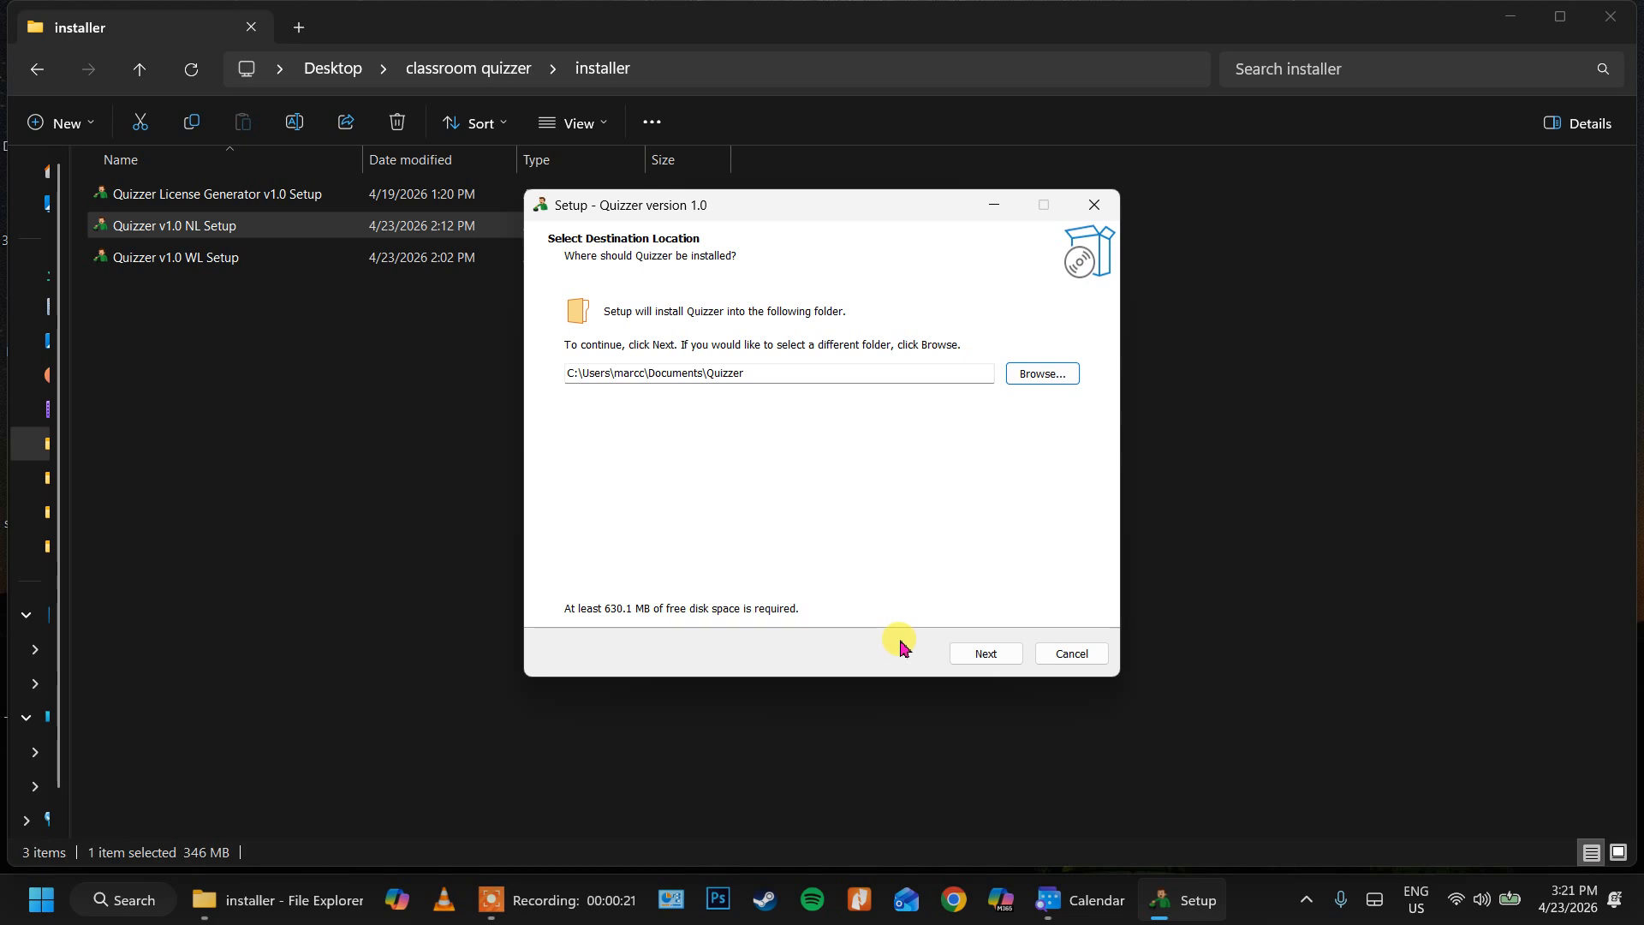
# Accept the Quizzer Start Menu folder and the desktop shortcut, and run the installation
pyautogui.click(993, 656)
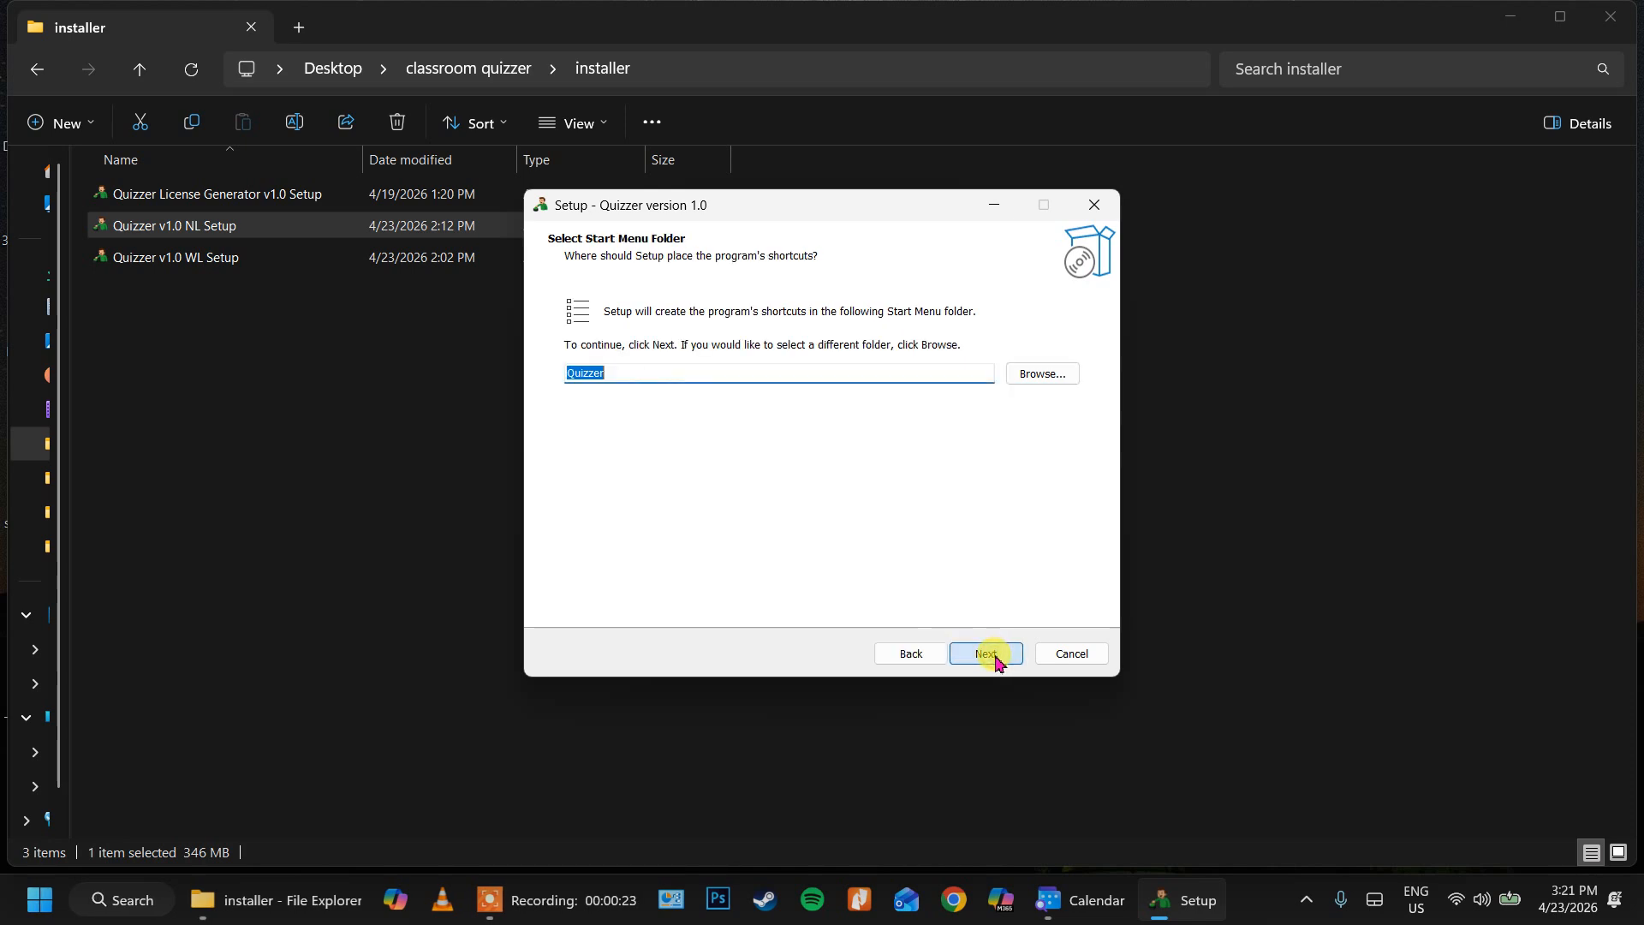
pyautogui.click(986, 654)
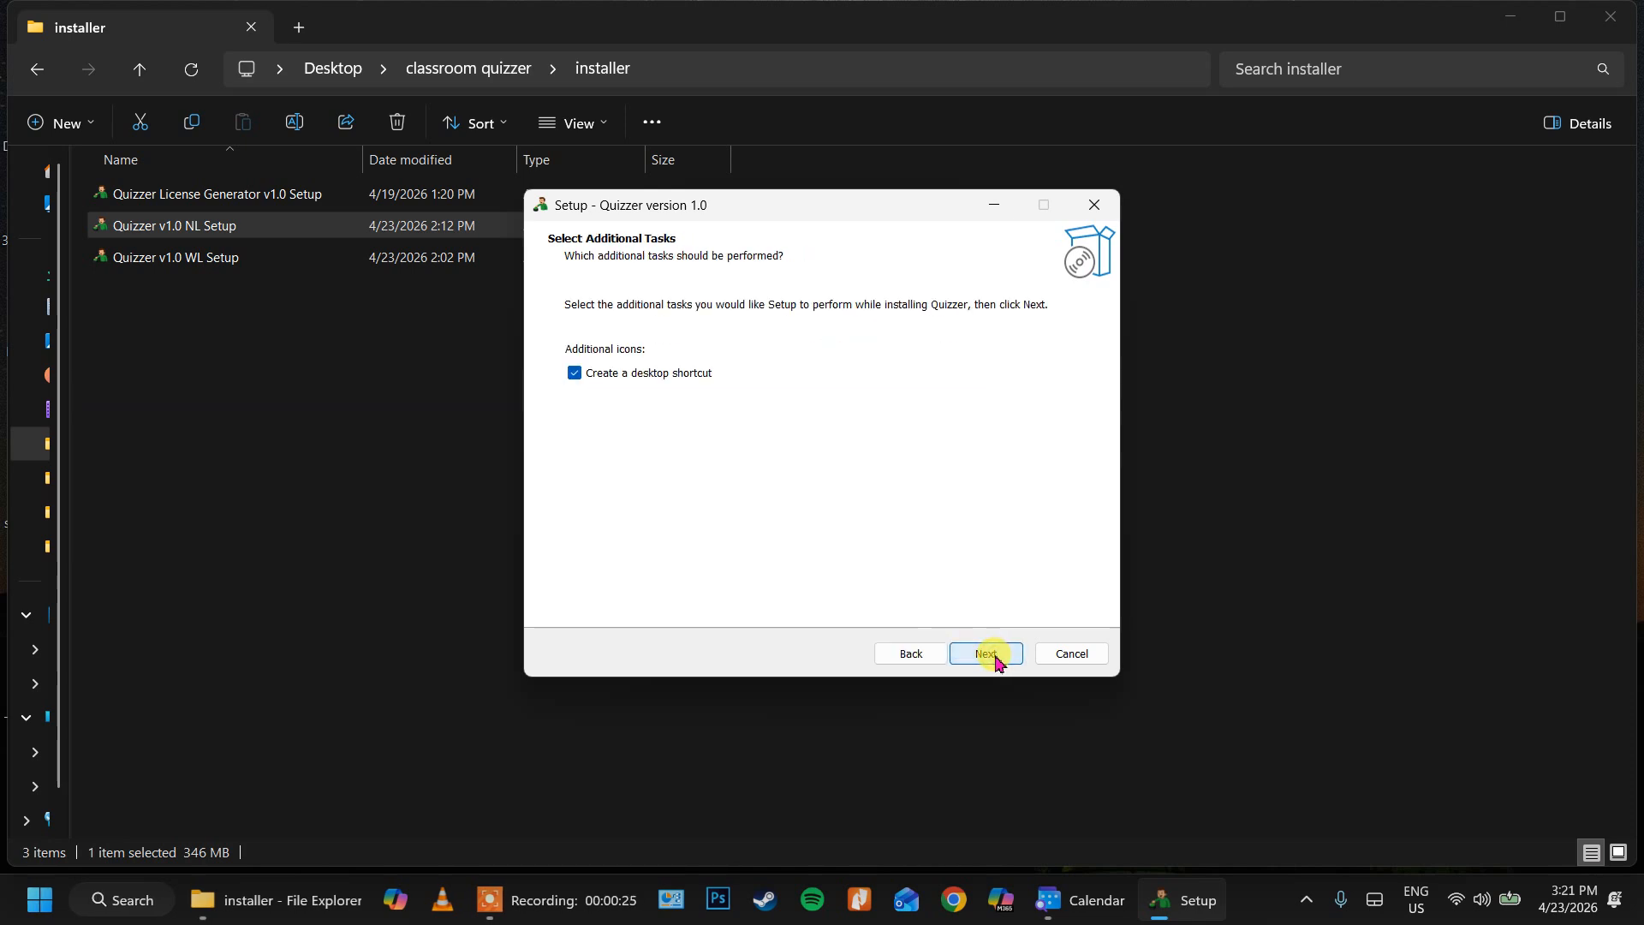
pyautogui.click(986, 654)
pyautogui.click(993, 656)
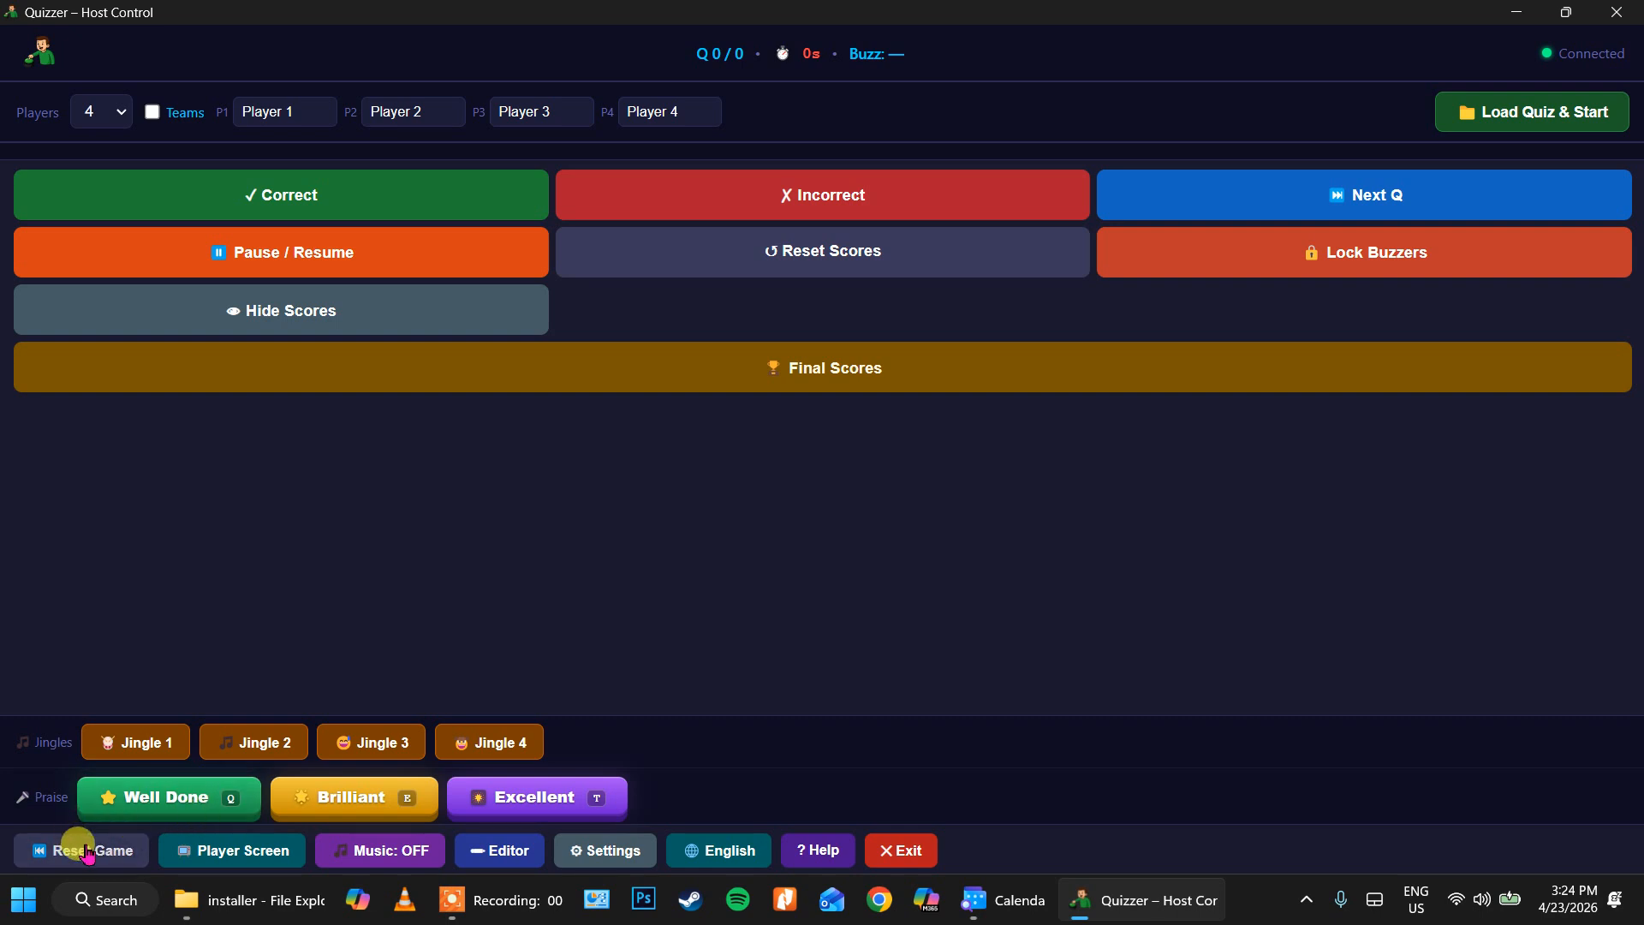
# Preview the player screen, close it, and reset the game to return to setup
pyautogui.click(220, 856)
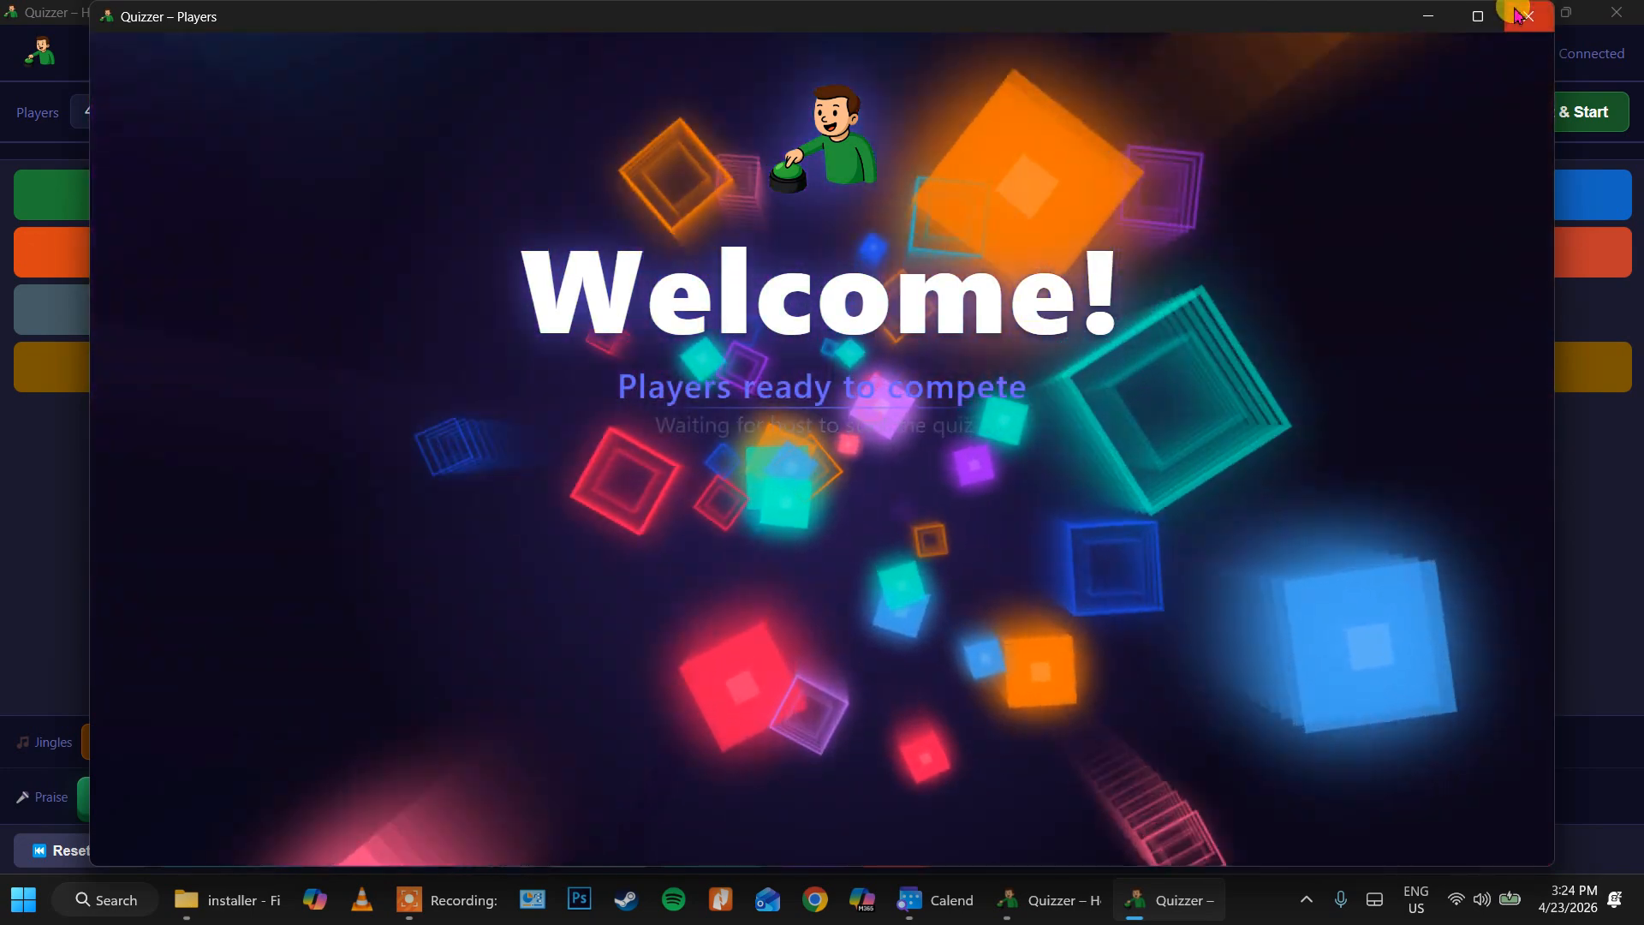
pyautogui.click(1519, 16)
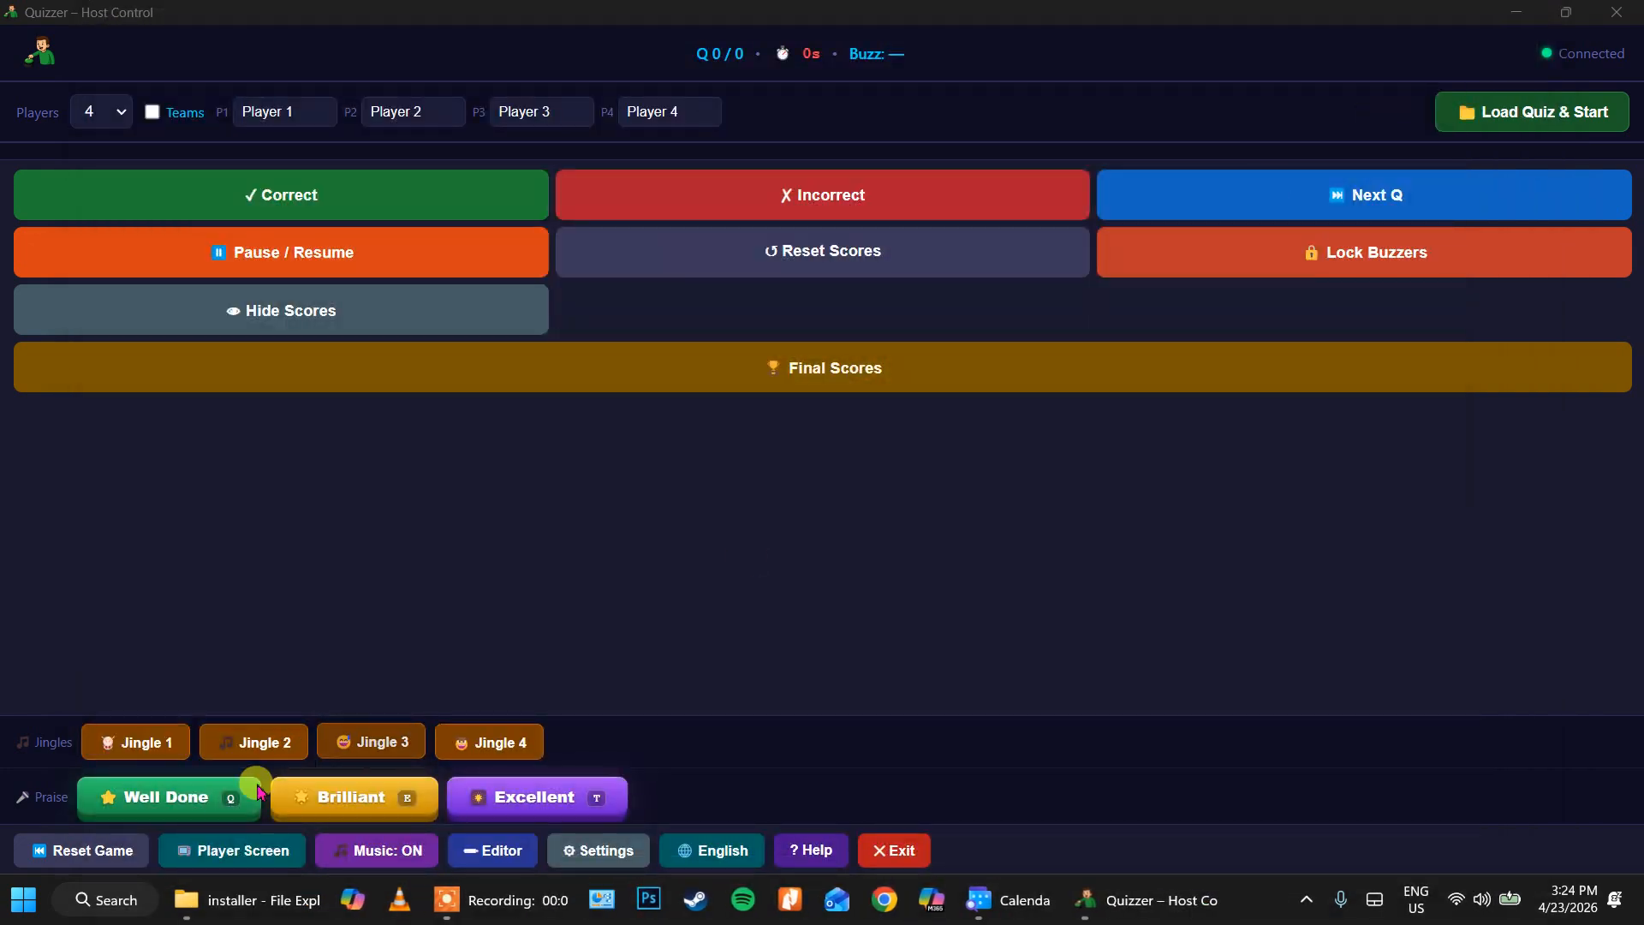
pyautogui.click(67, 850)
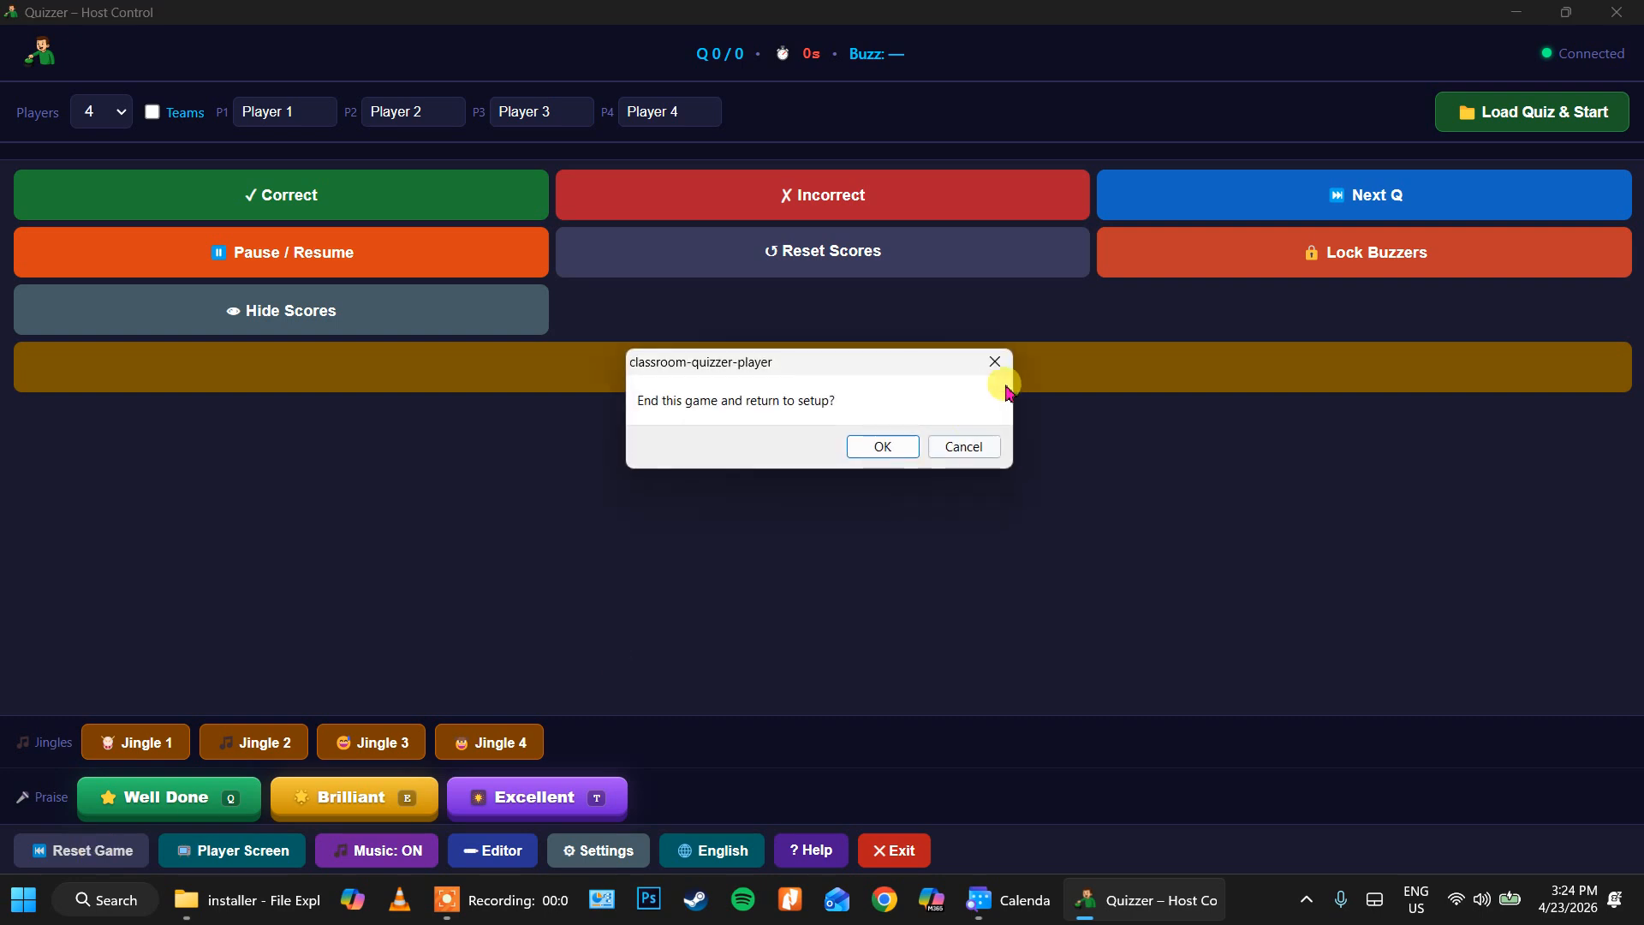
pyautogui.click(886, 446)
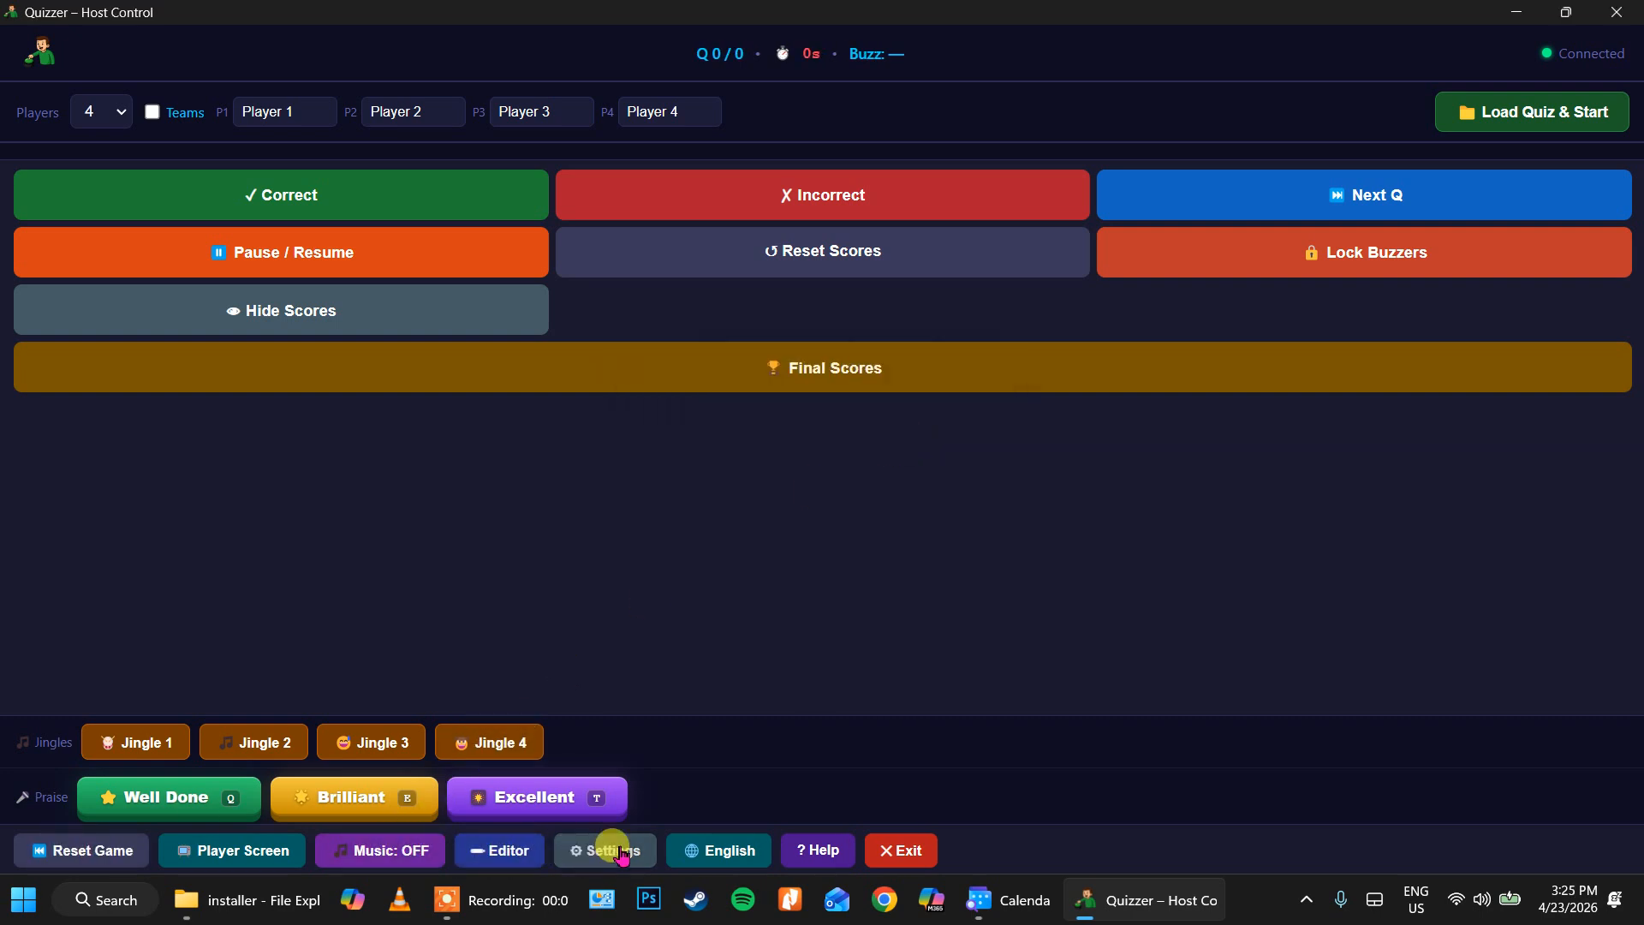
# Cycle the interface language through German, French, Spanish and Thai, and return it to English
pyautogui.click(704, 852)
pyautogui.click(690, 849)
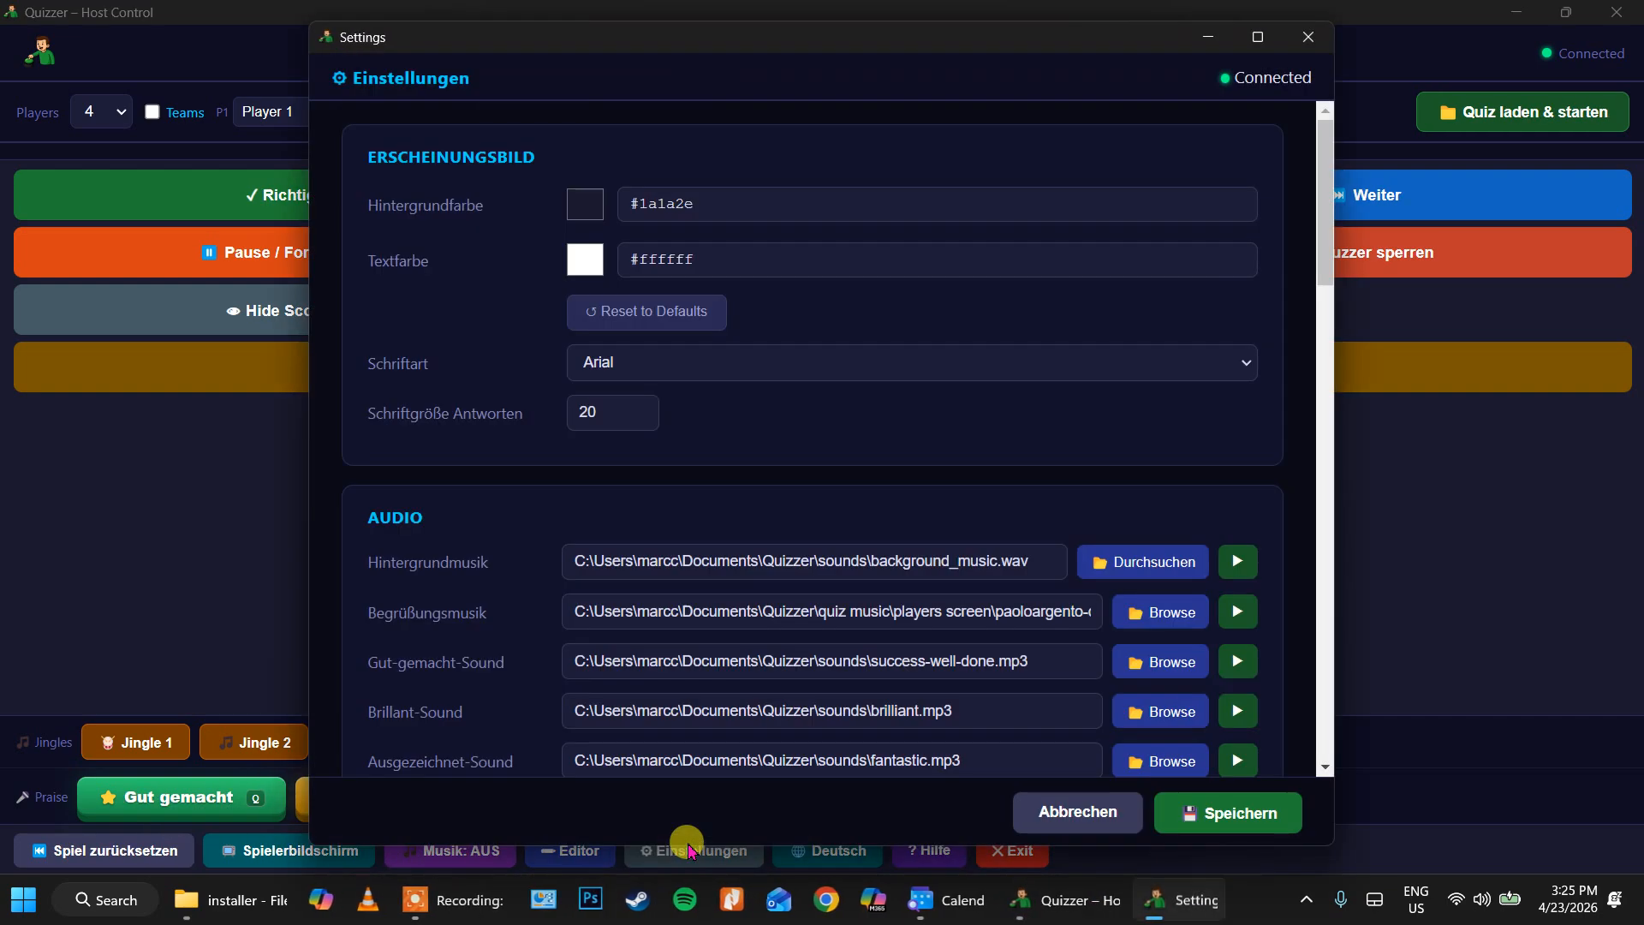
pyautogui.click(1308, 37)
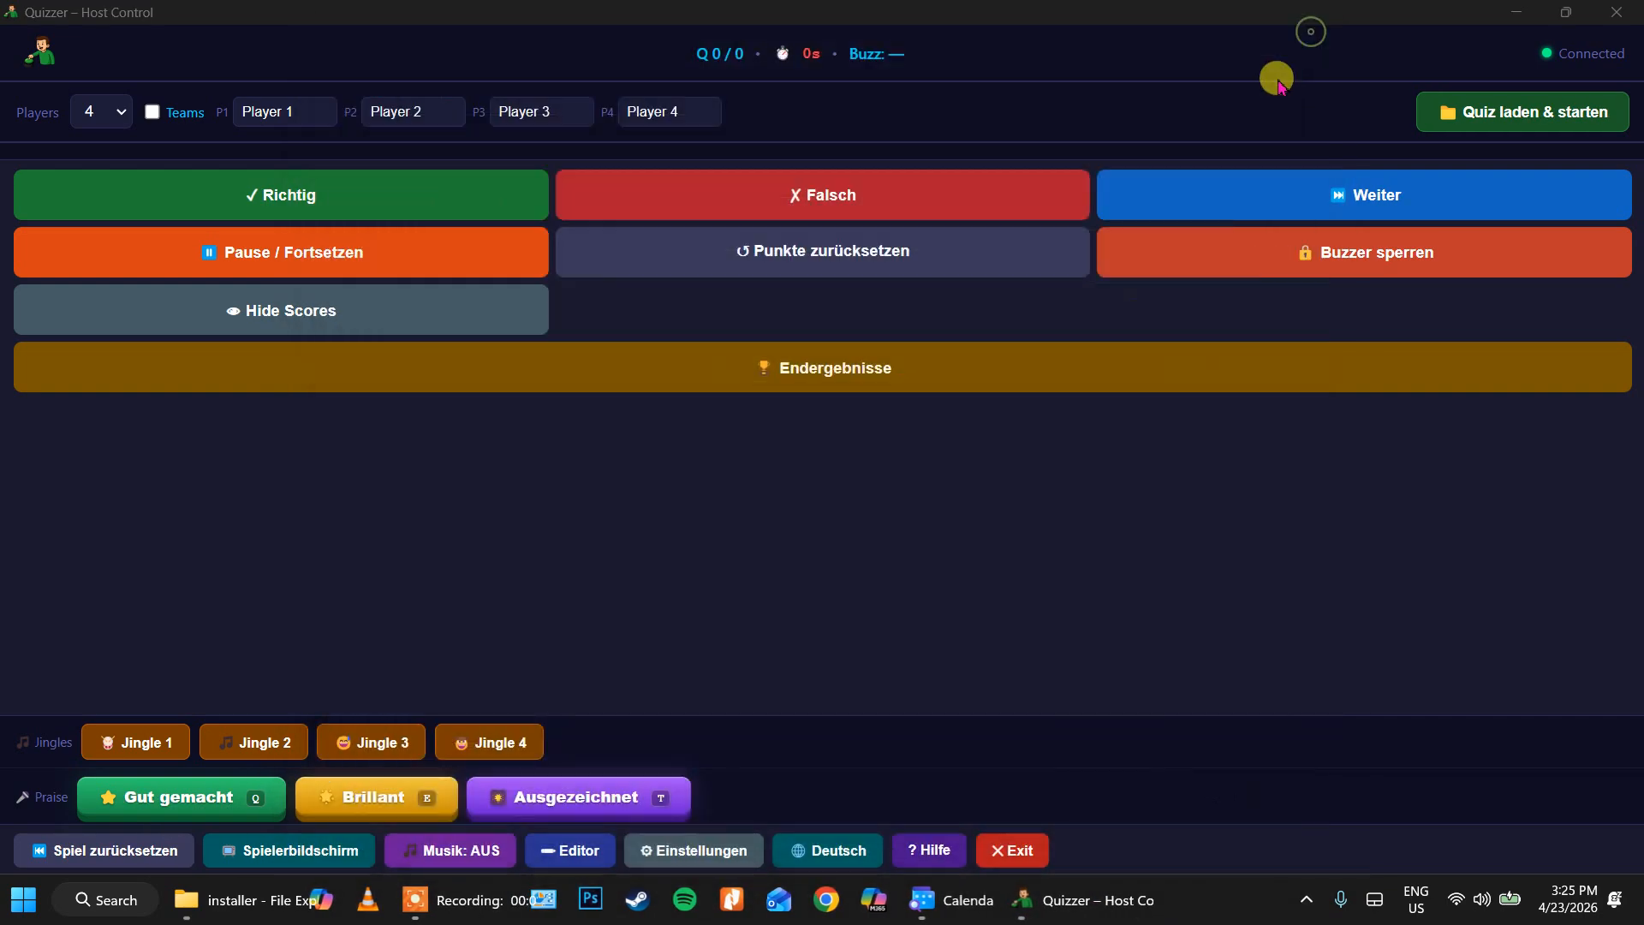
pyautogui.click(809, 846)
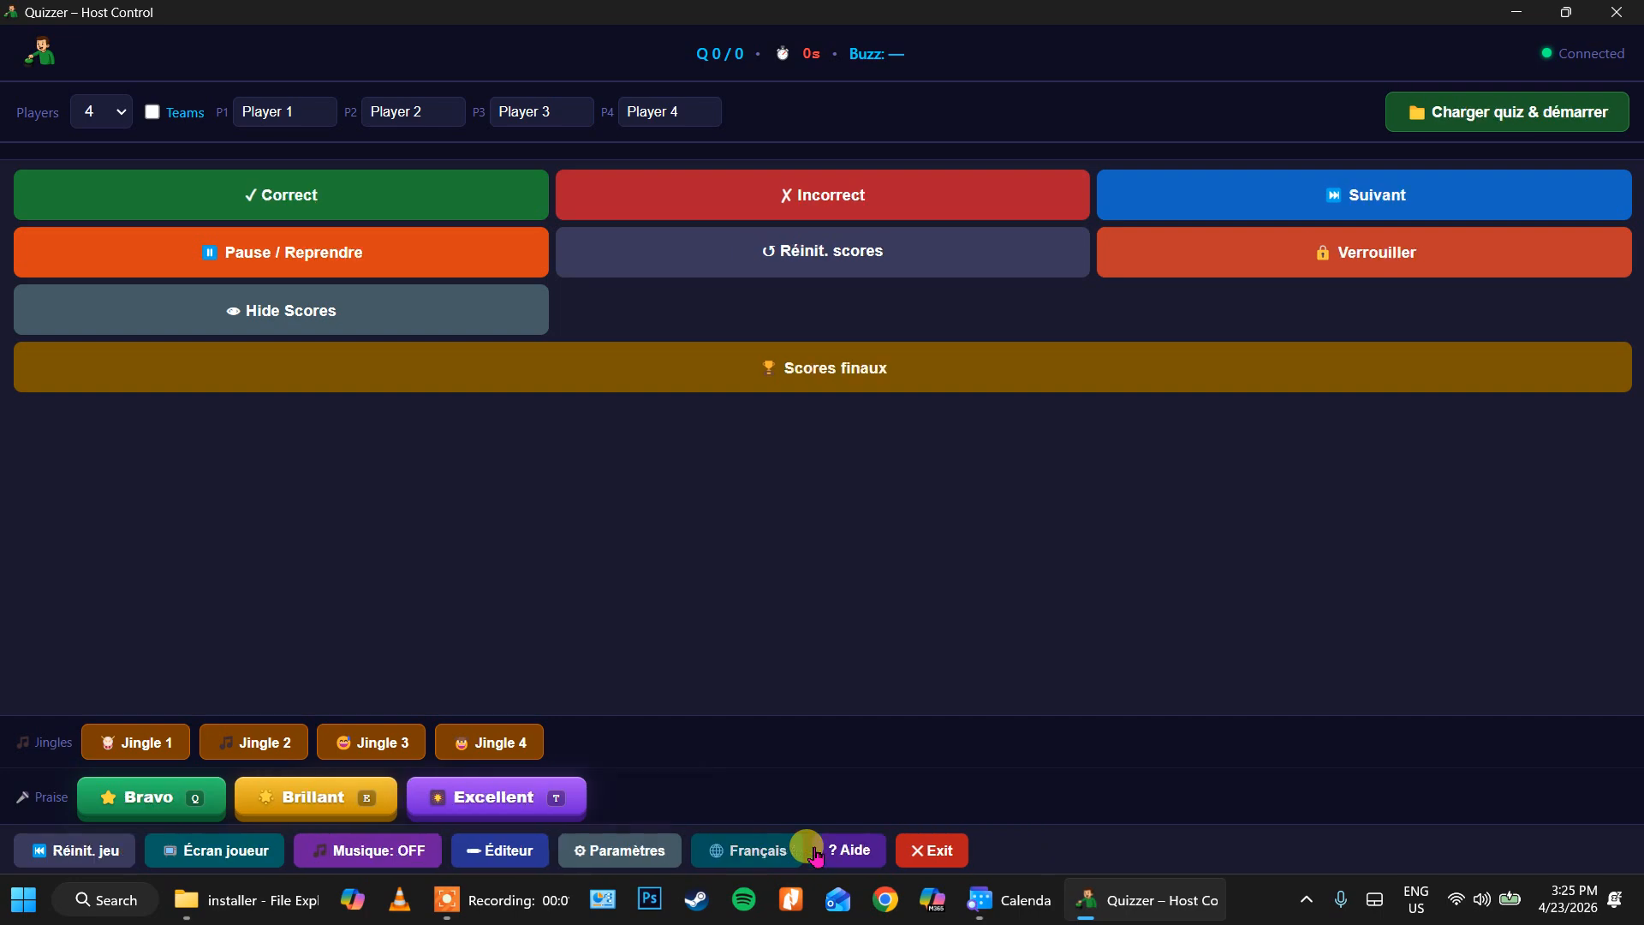
pyautogui.click(741, 851)
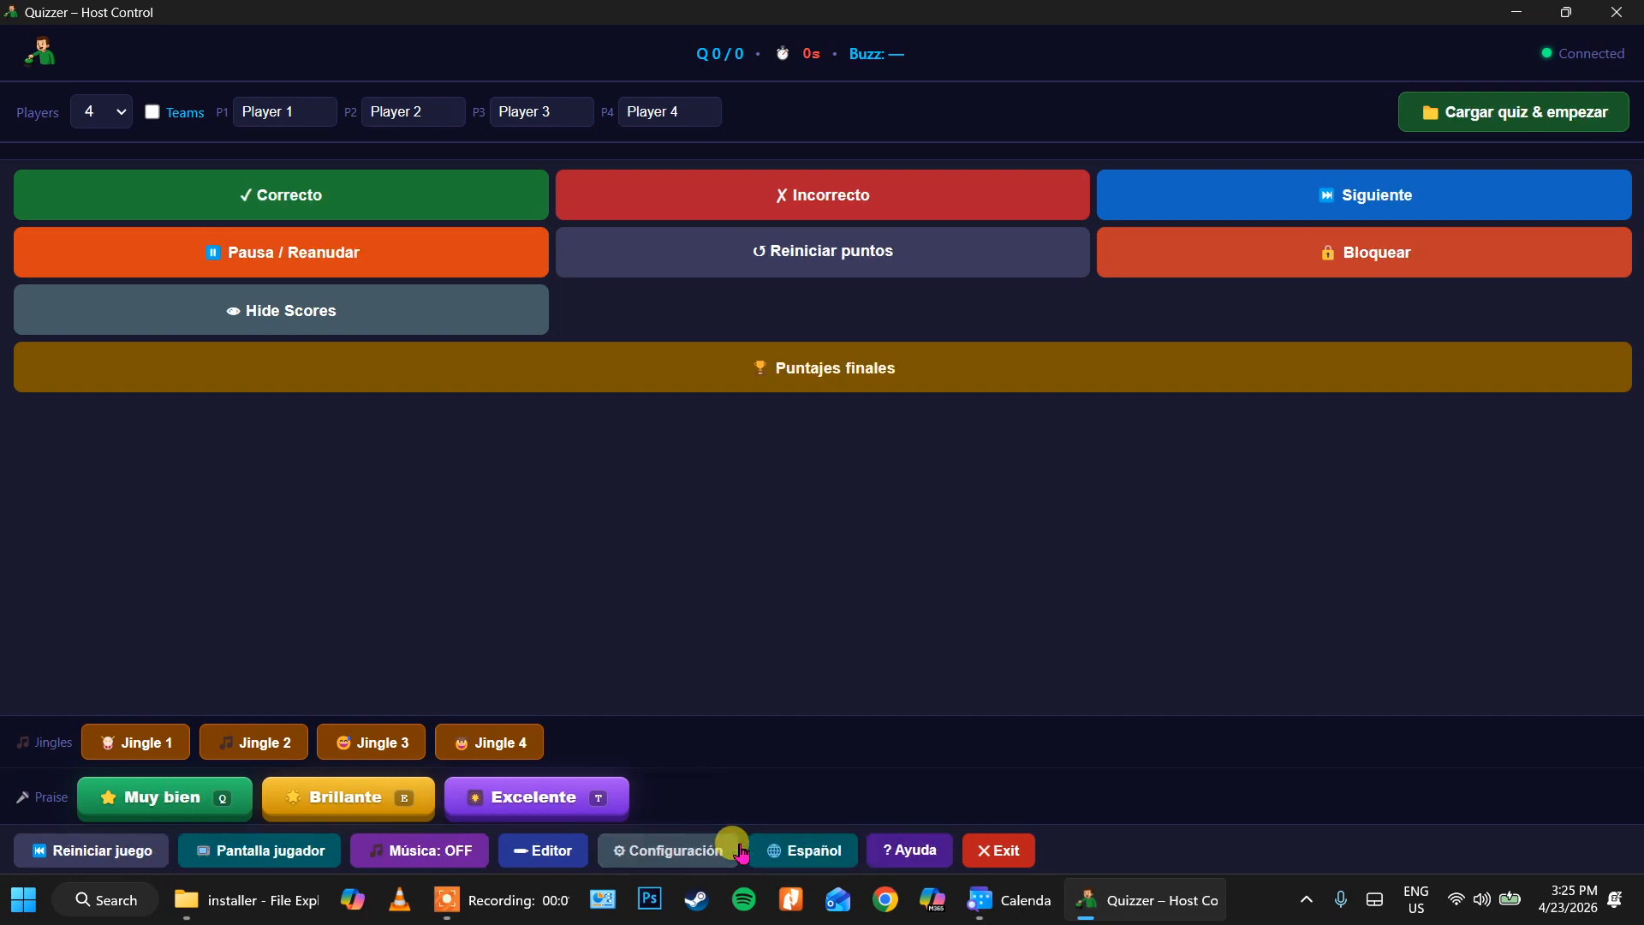
pyautogui.click(794, 844)
pyautogui.click(724, 851)
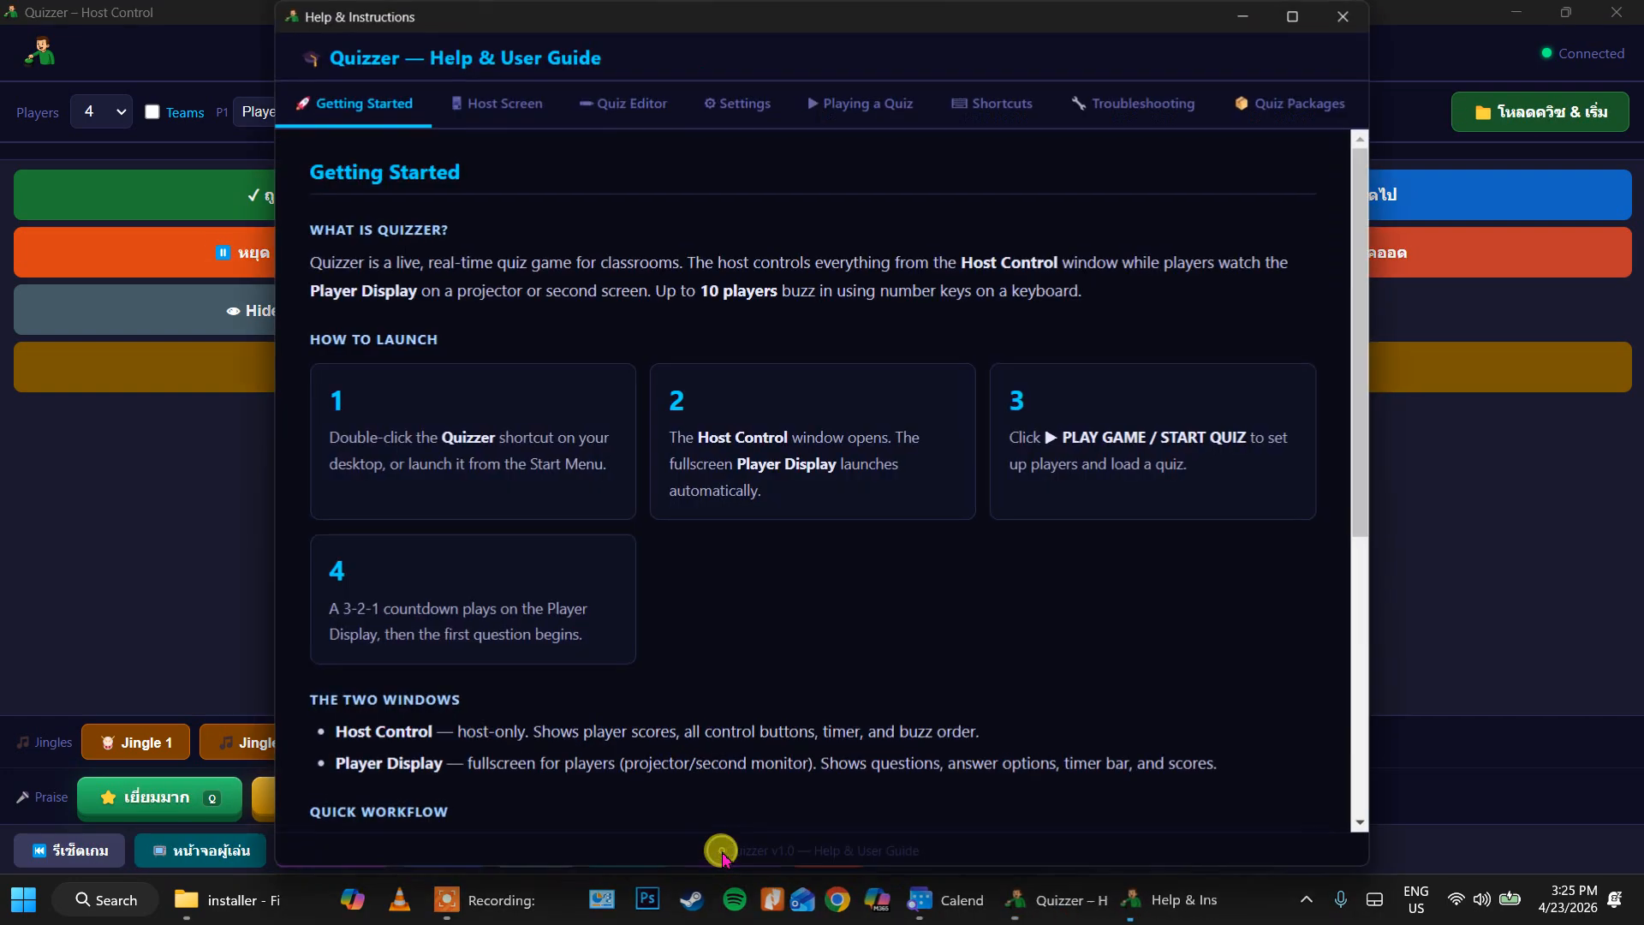
pyautogui.click(1353, 12)
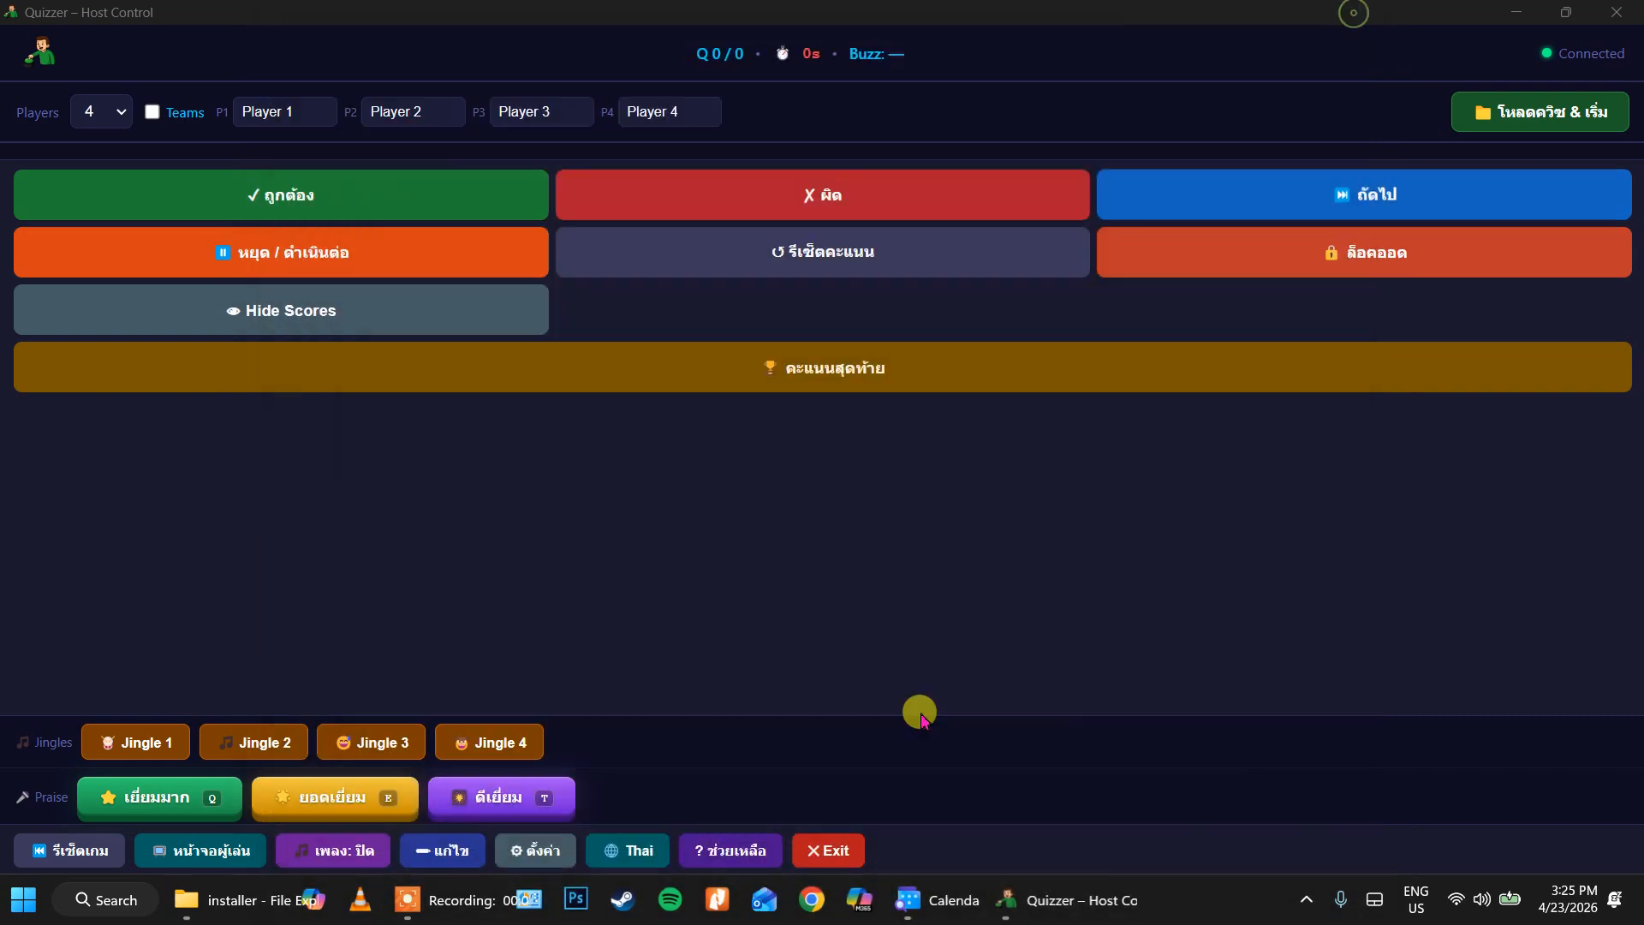
pyautogui.click(642, 846)
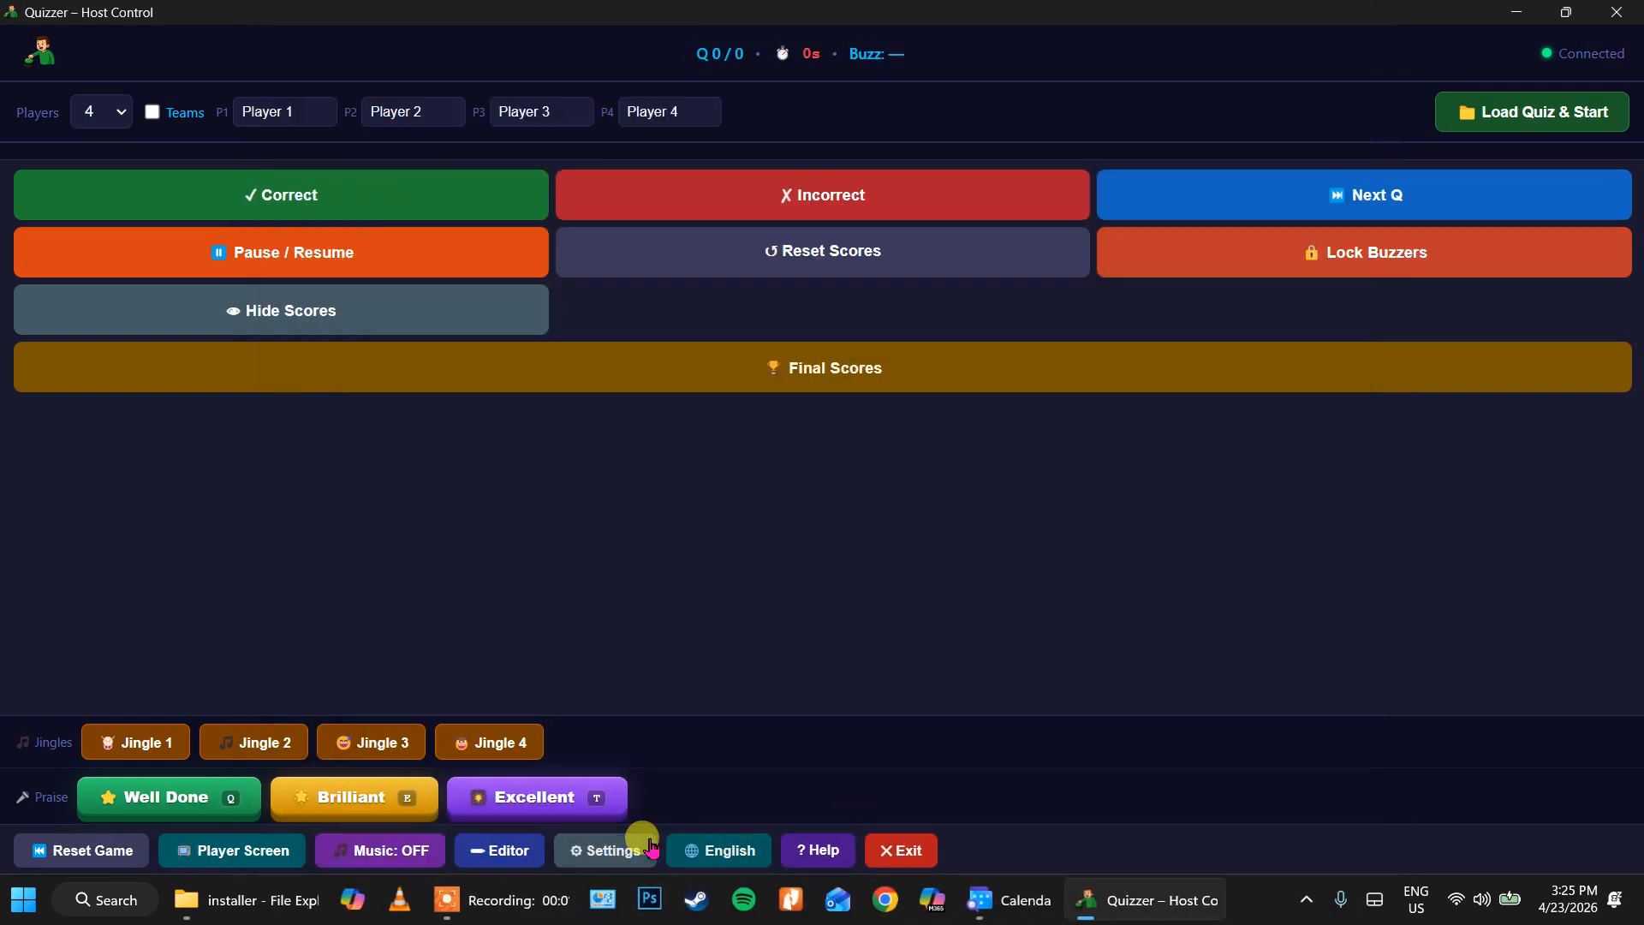
# Read the Getting Started and Quiz Packages sections of the help guide, and close the guide
pyautogui.click(822, 846)
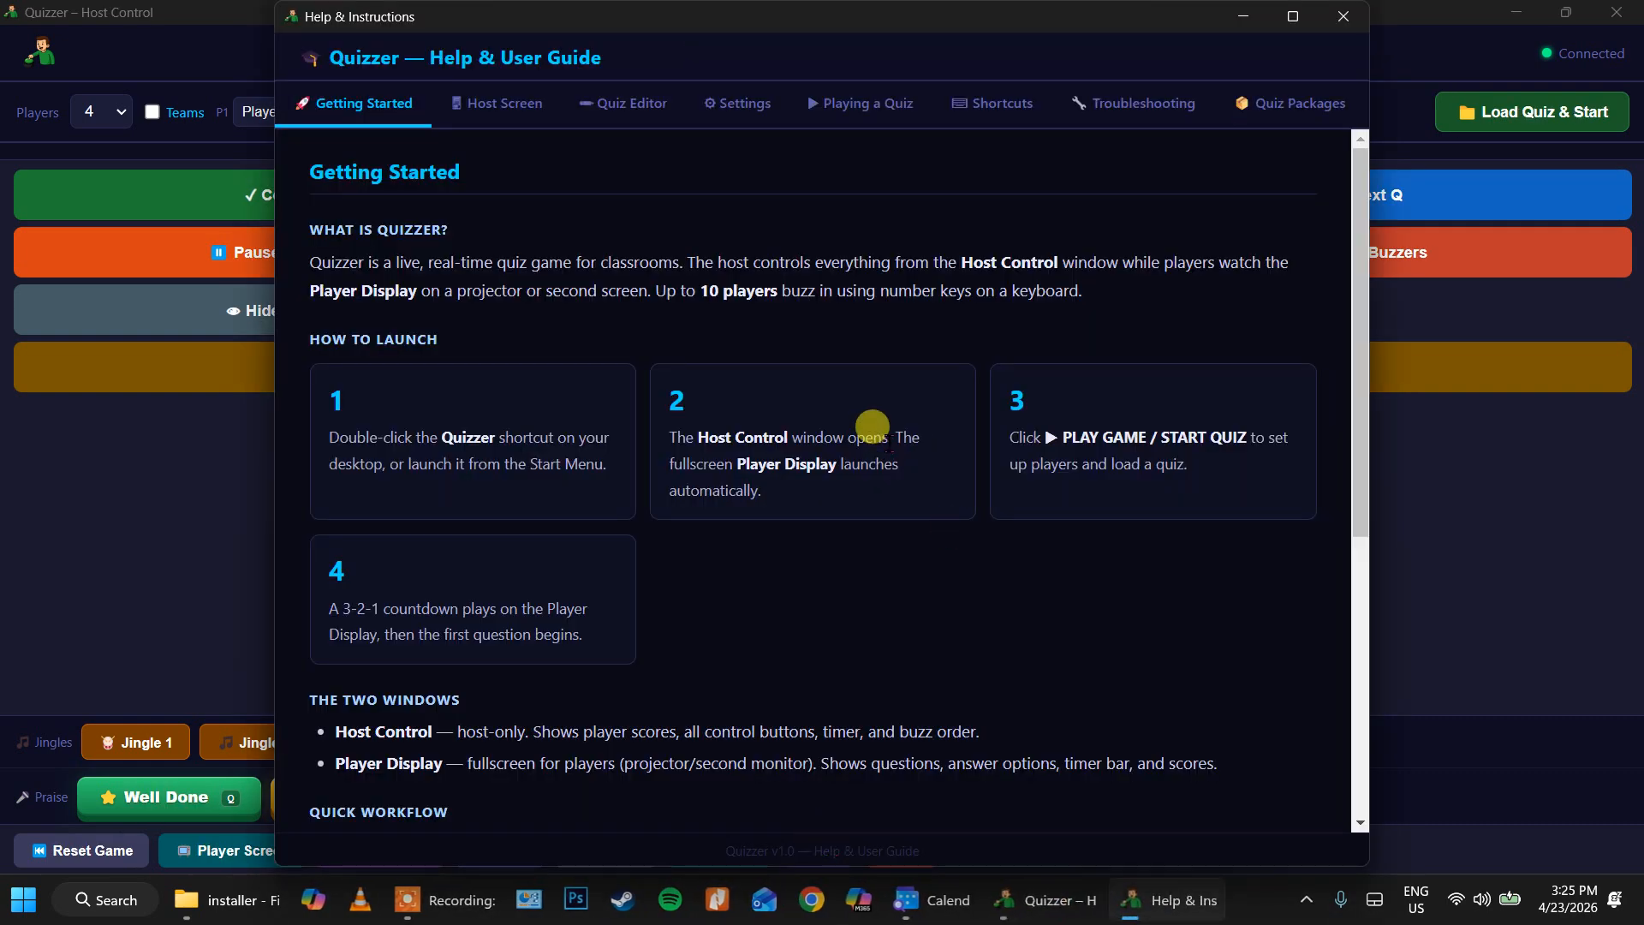
pyautogui.scroll(-3, 873, 425)
pyautogui.scroll(3, 869, 429)
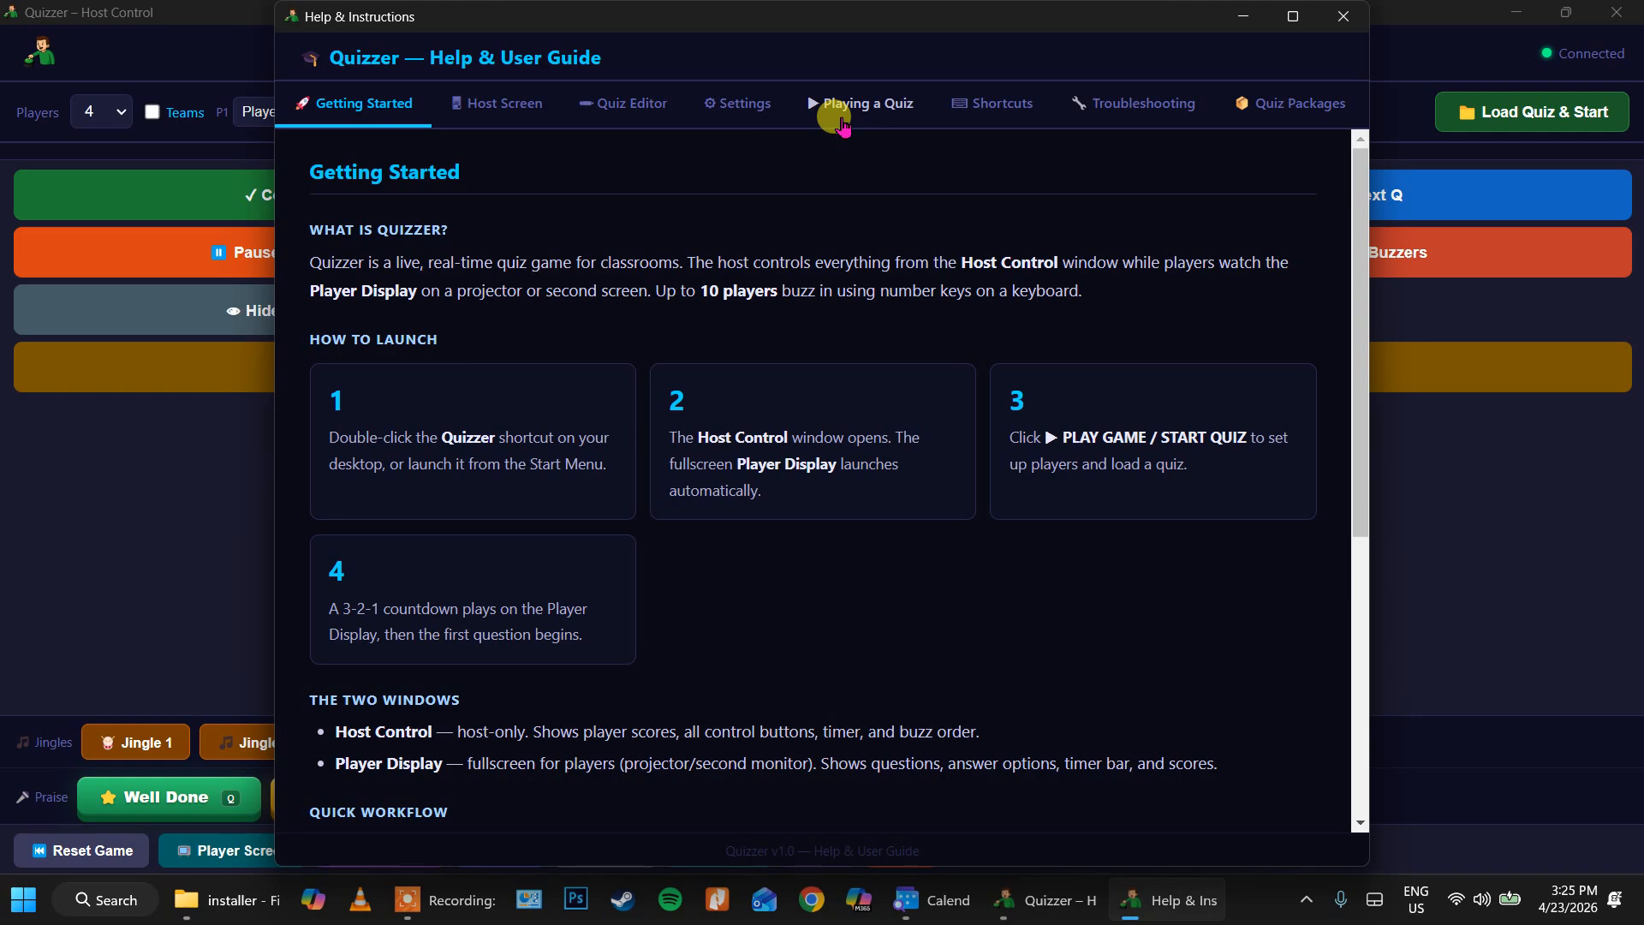
pyautogui.click(1264, 108)
pyautogui.scroll(-10, 1156, 313)
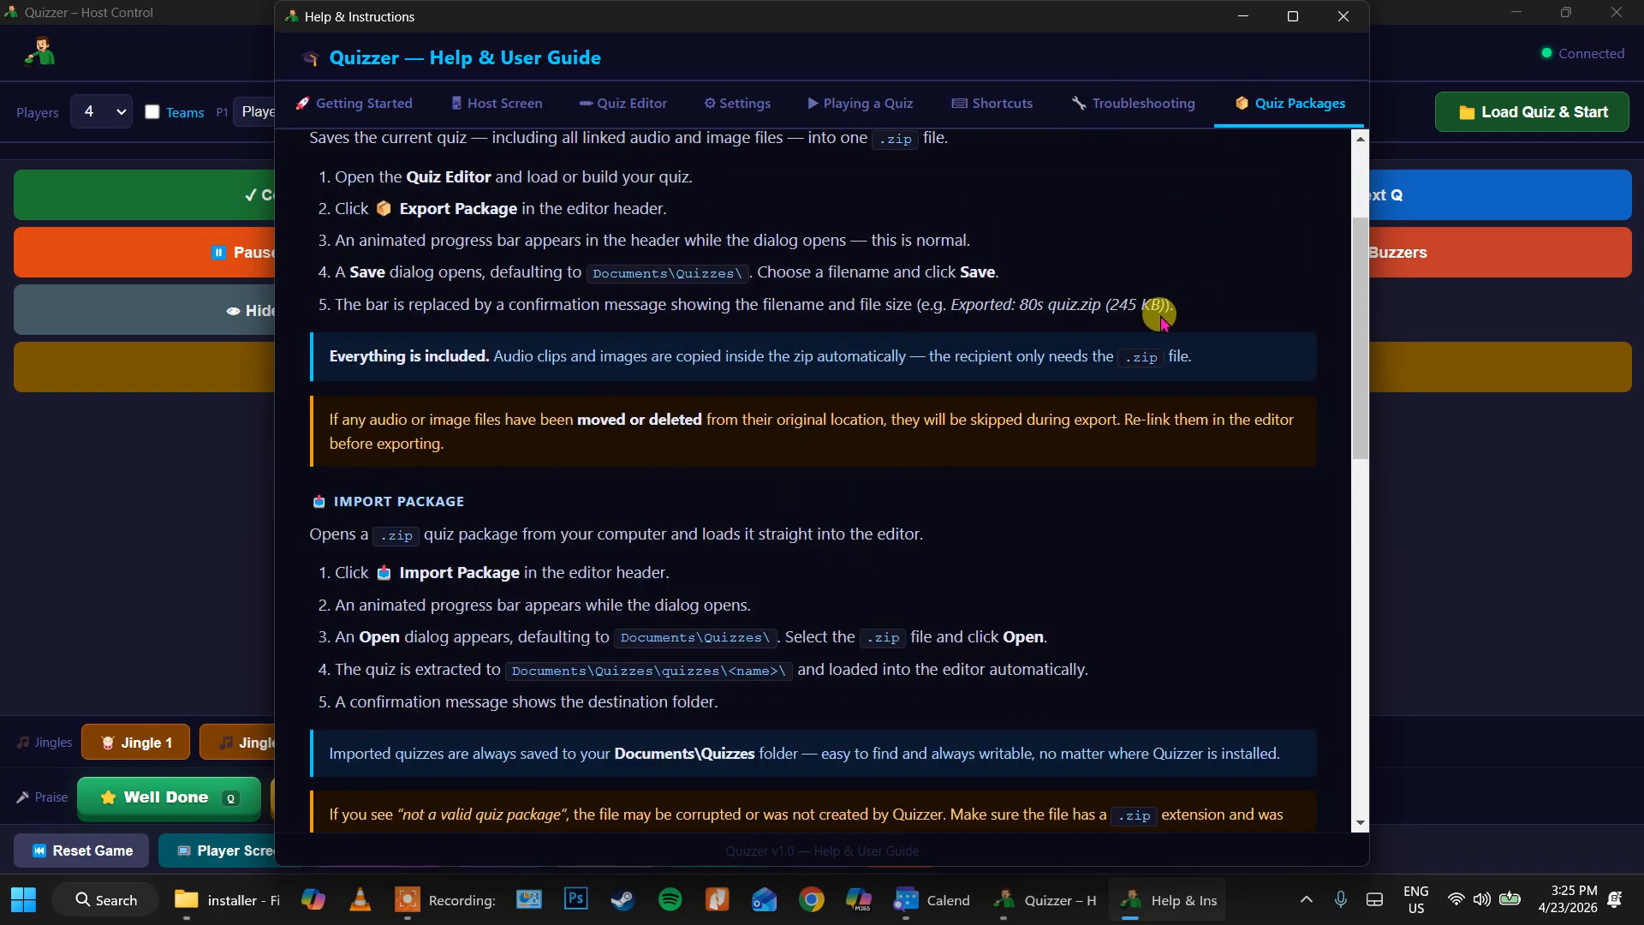
pyautogui.scroll(5, 1147, 300)
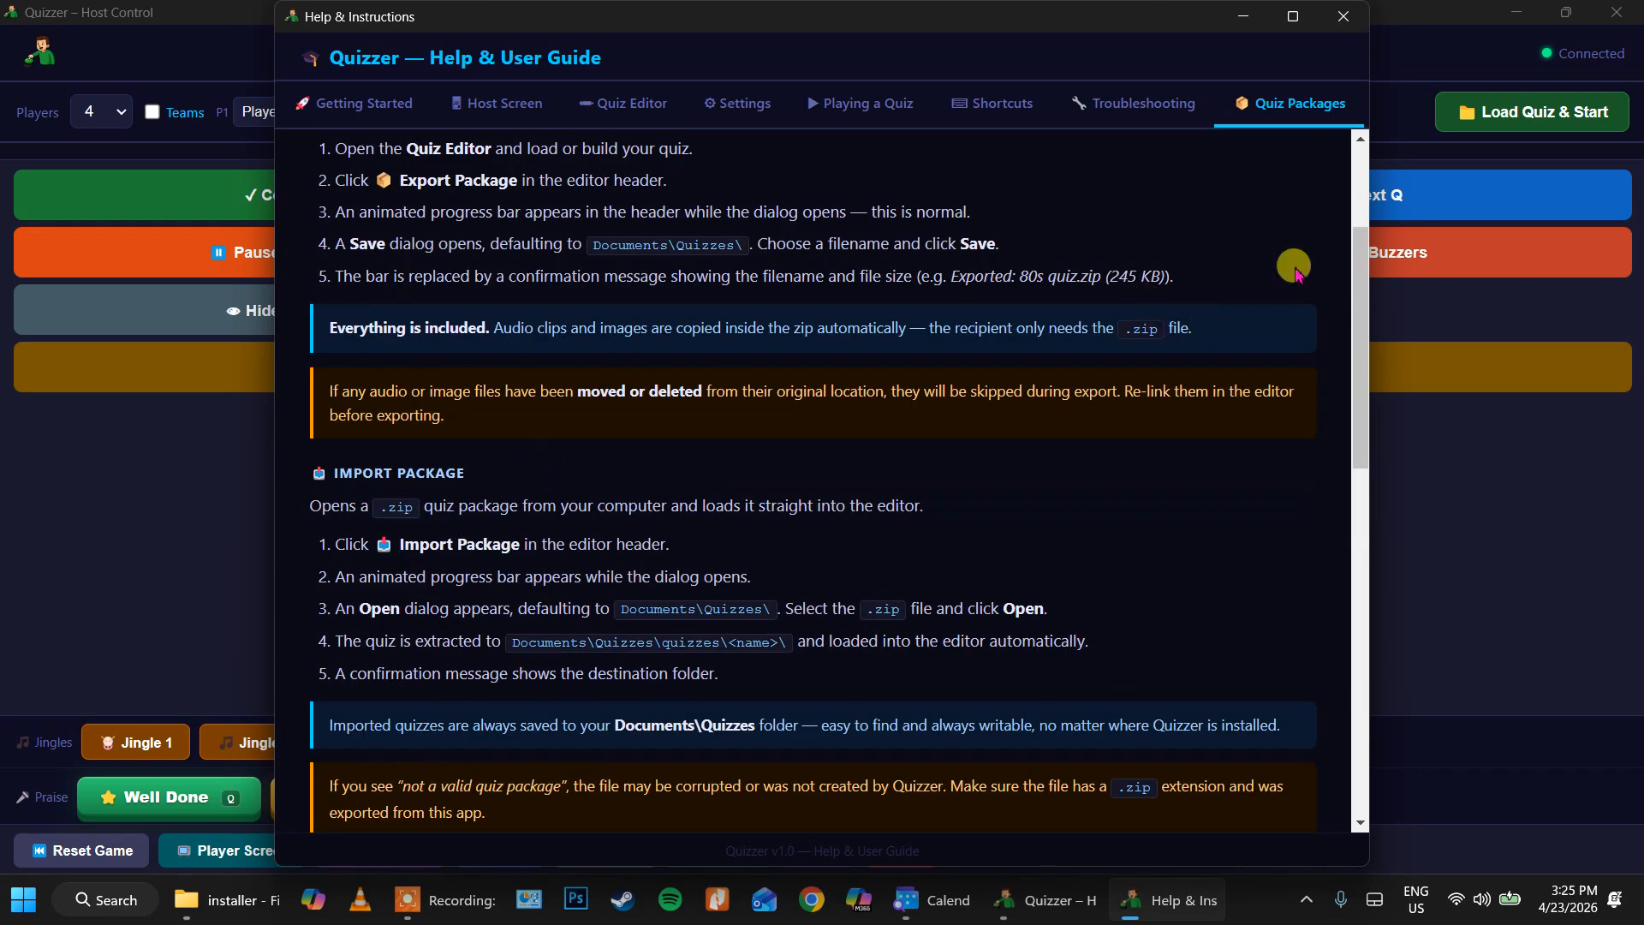
pyautogui.click(1341, 19)
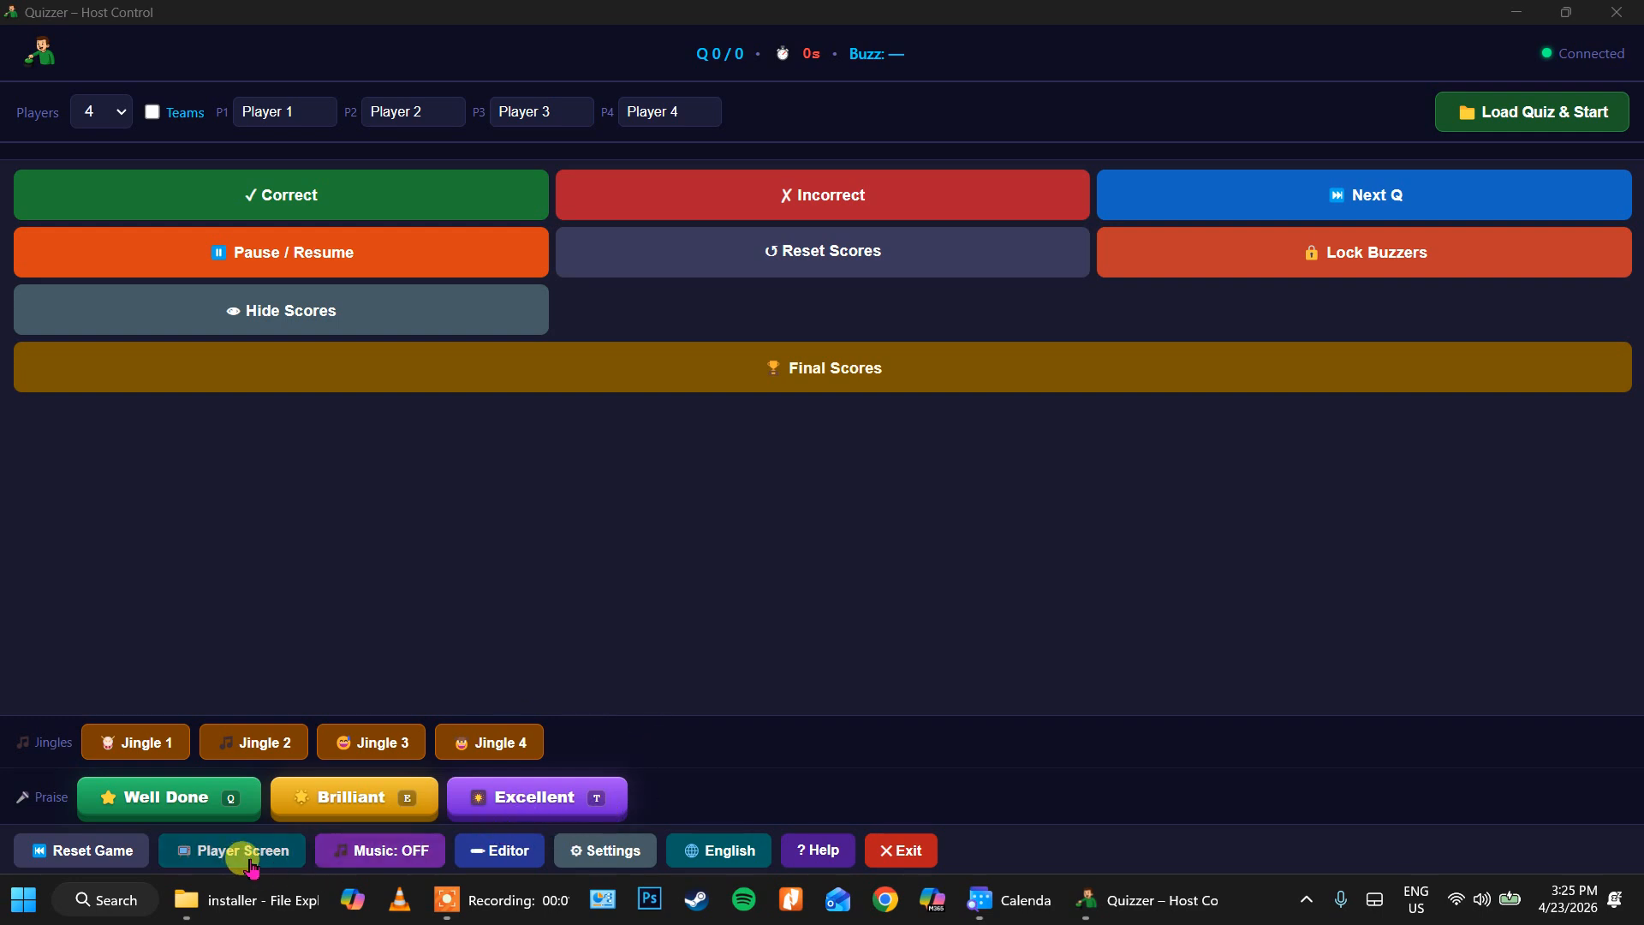
# Add a question with the text "question" in the quiz editor and make it a free response question
pyautogui.click(505, 850)
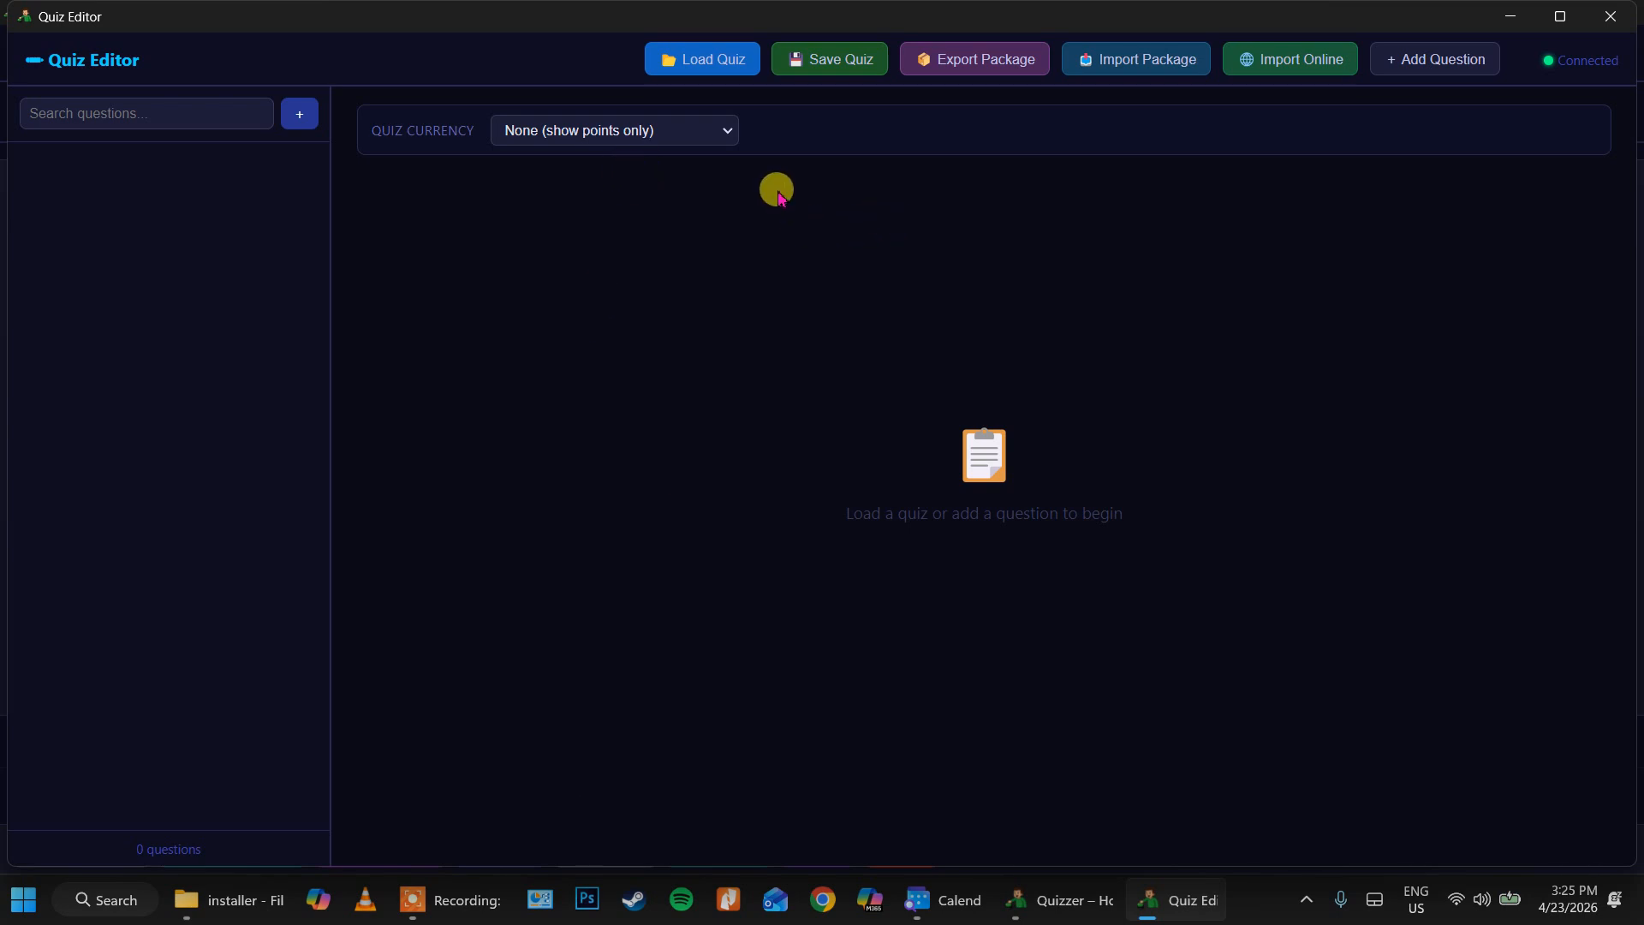
pyautogui.click(299, 117)
pyautogui.click(531, 264)
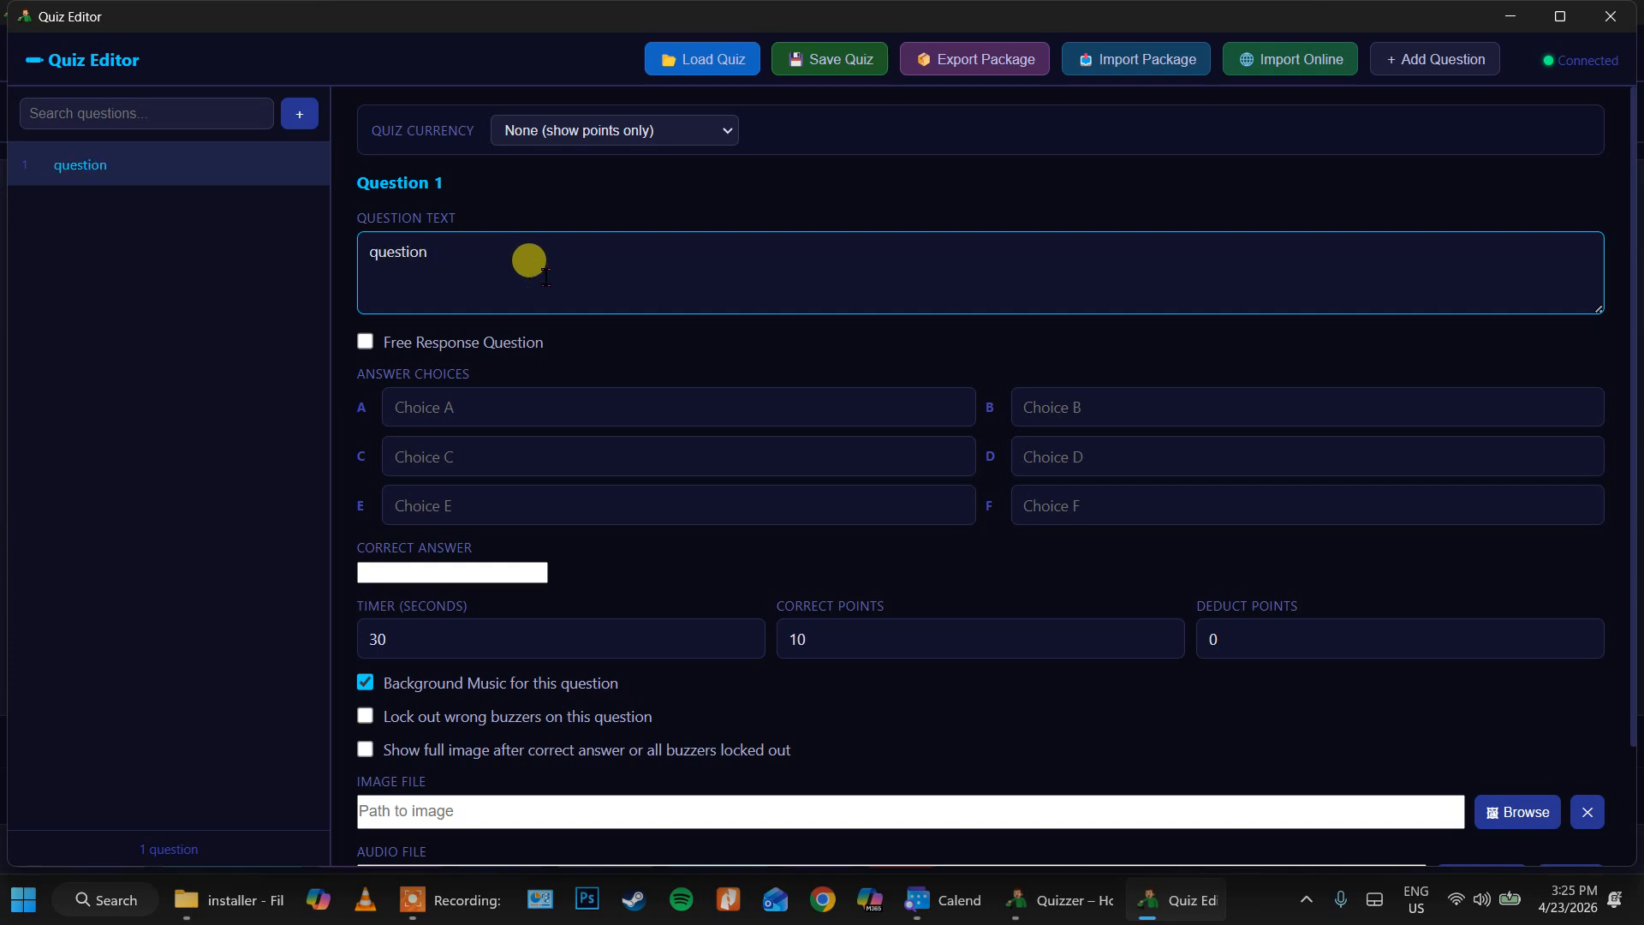
pyautogui.click(418, 413)
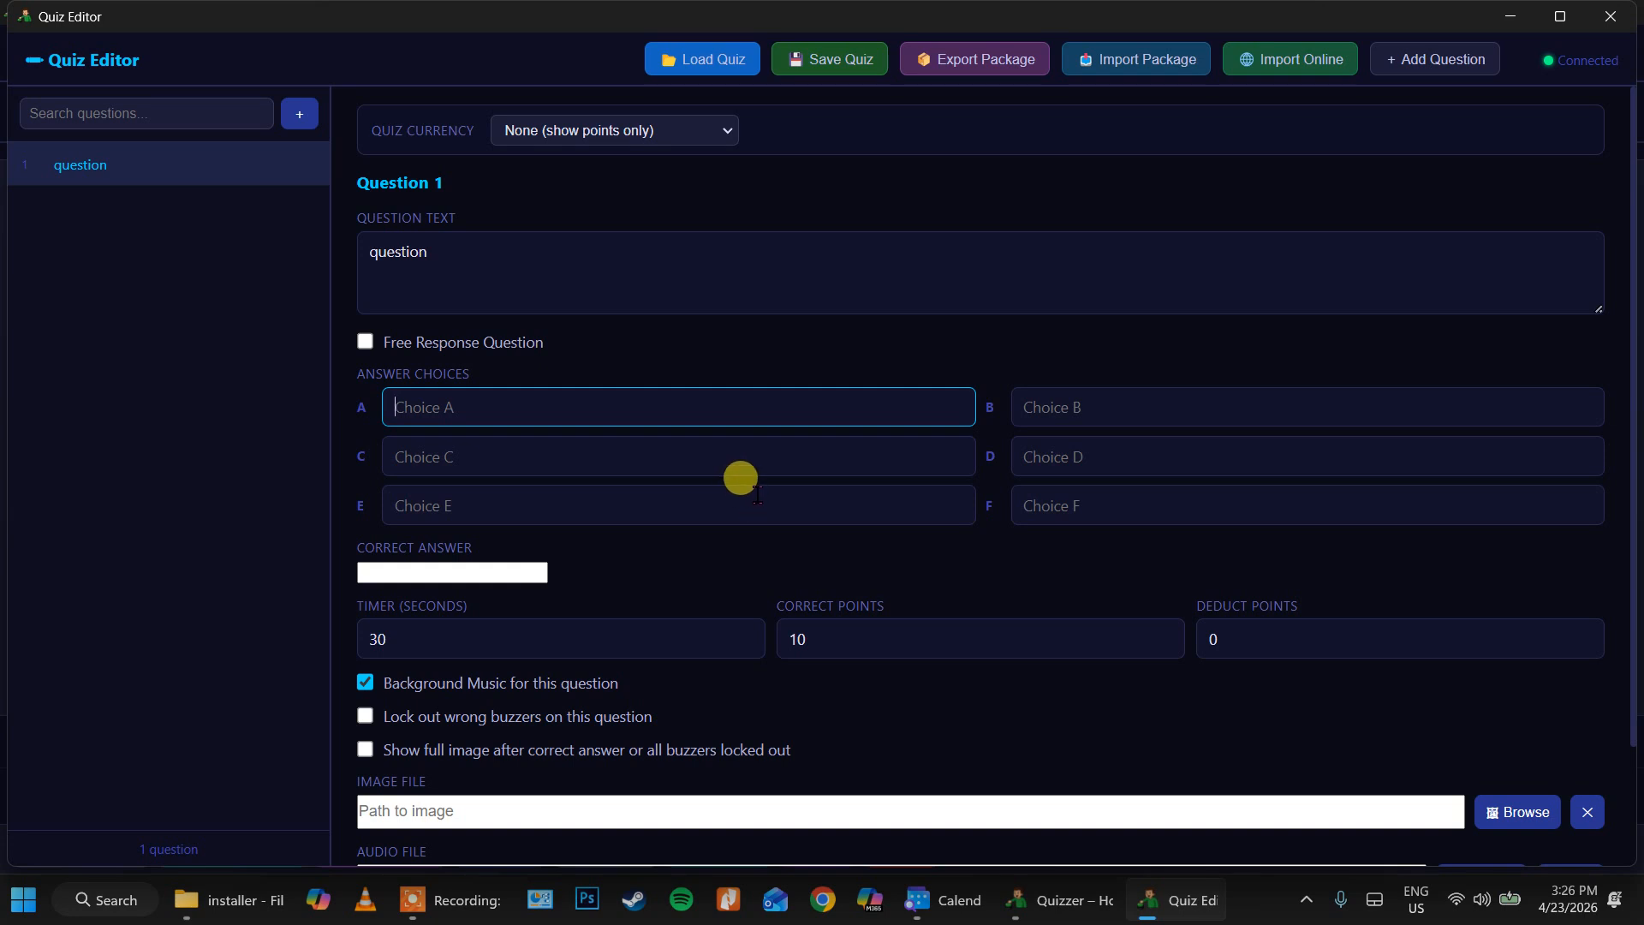
pyautogui.click(365, 343)
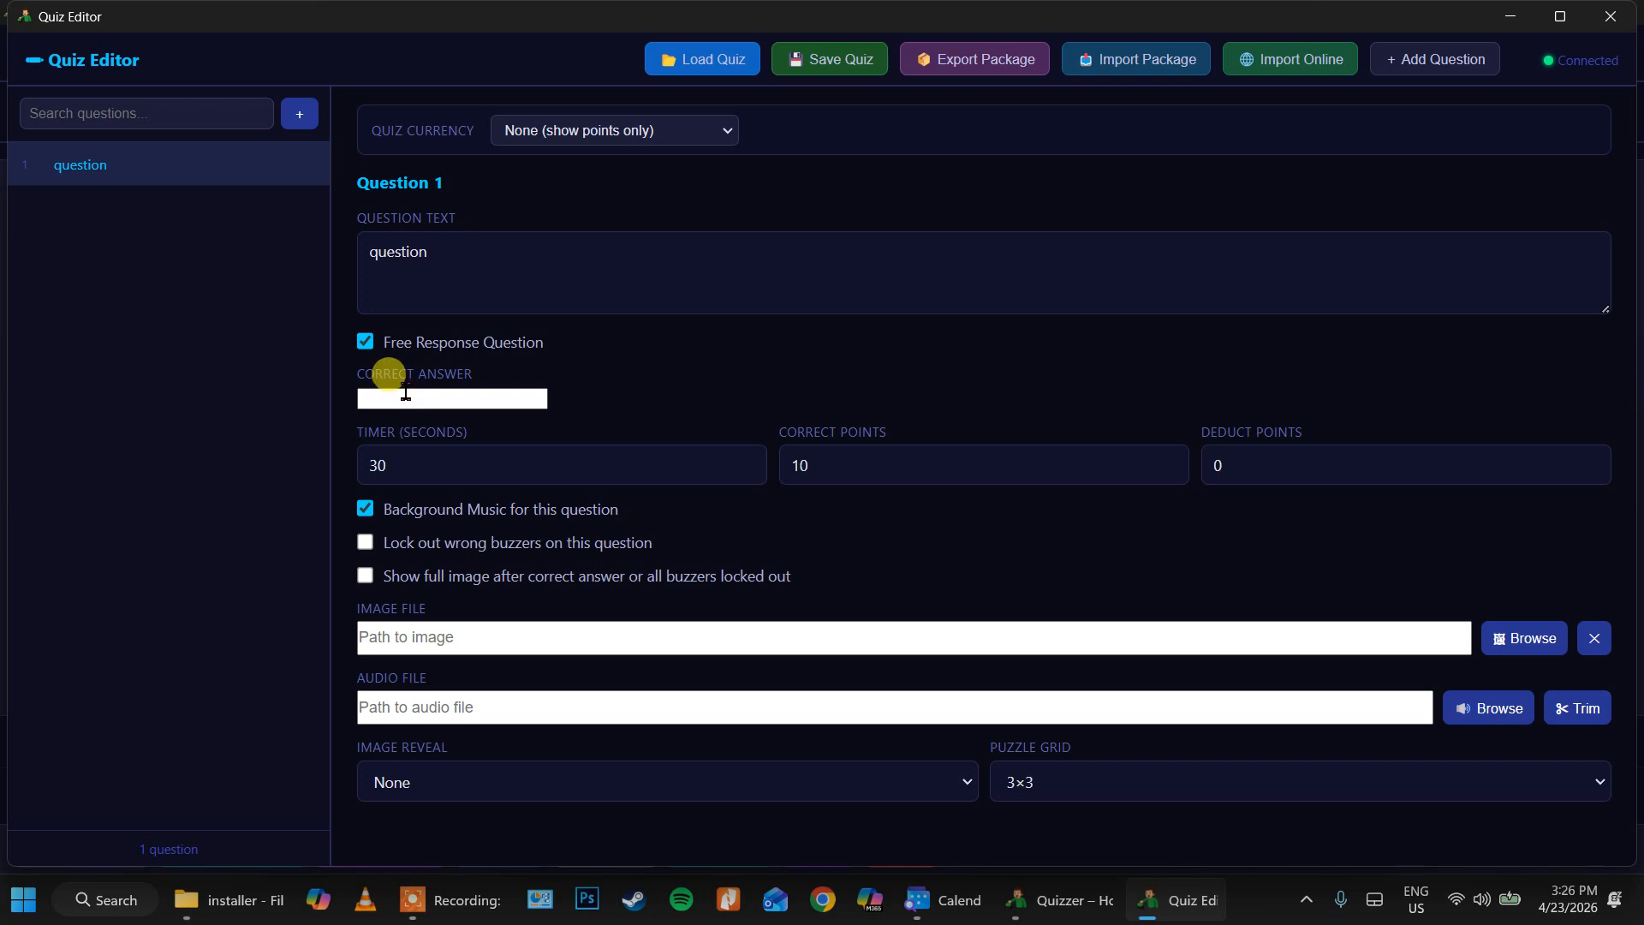
# Examine the question's timer, correct and deduct points, wrong-buzzer lockout, image reveal and puzzle grid options
pyautogui.click(436, 464)
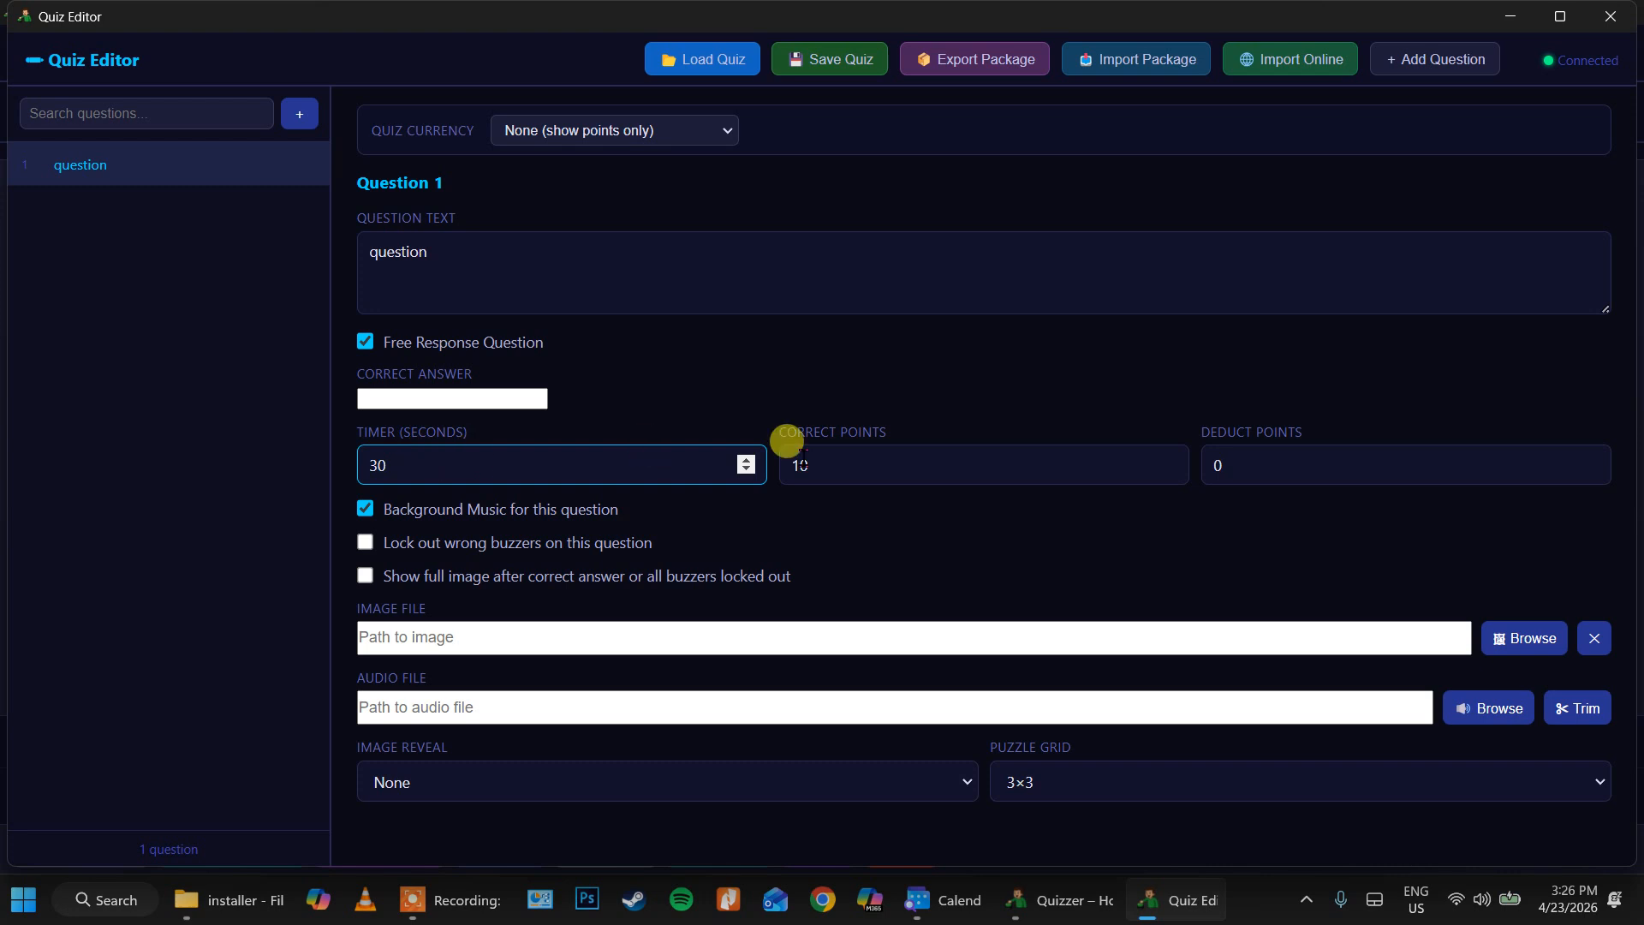
pyautogui.click(864, 468)
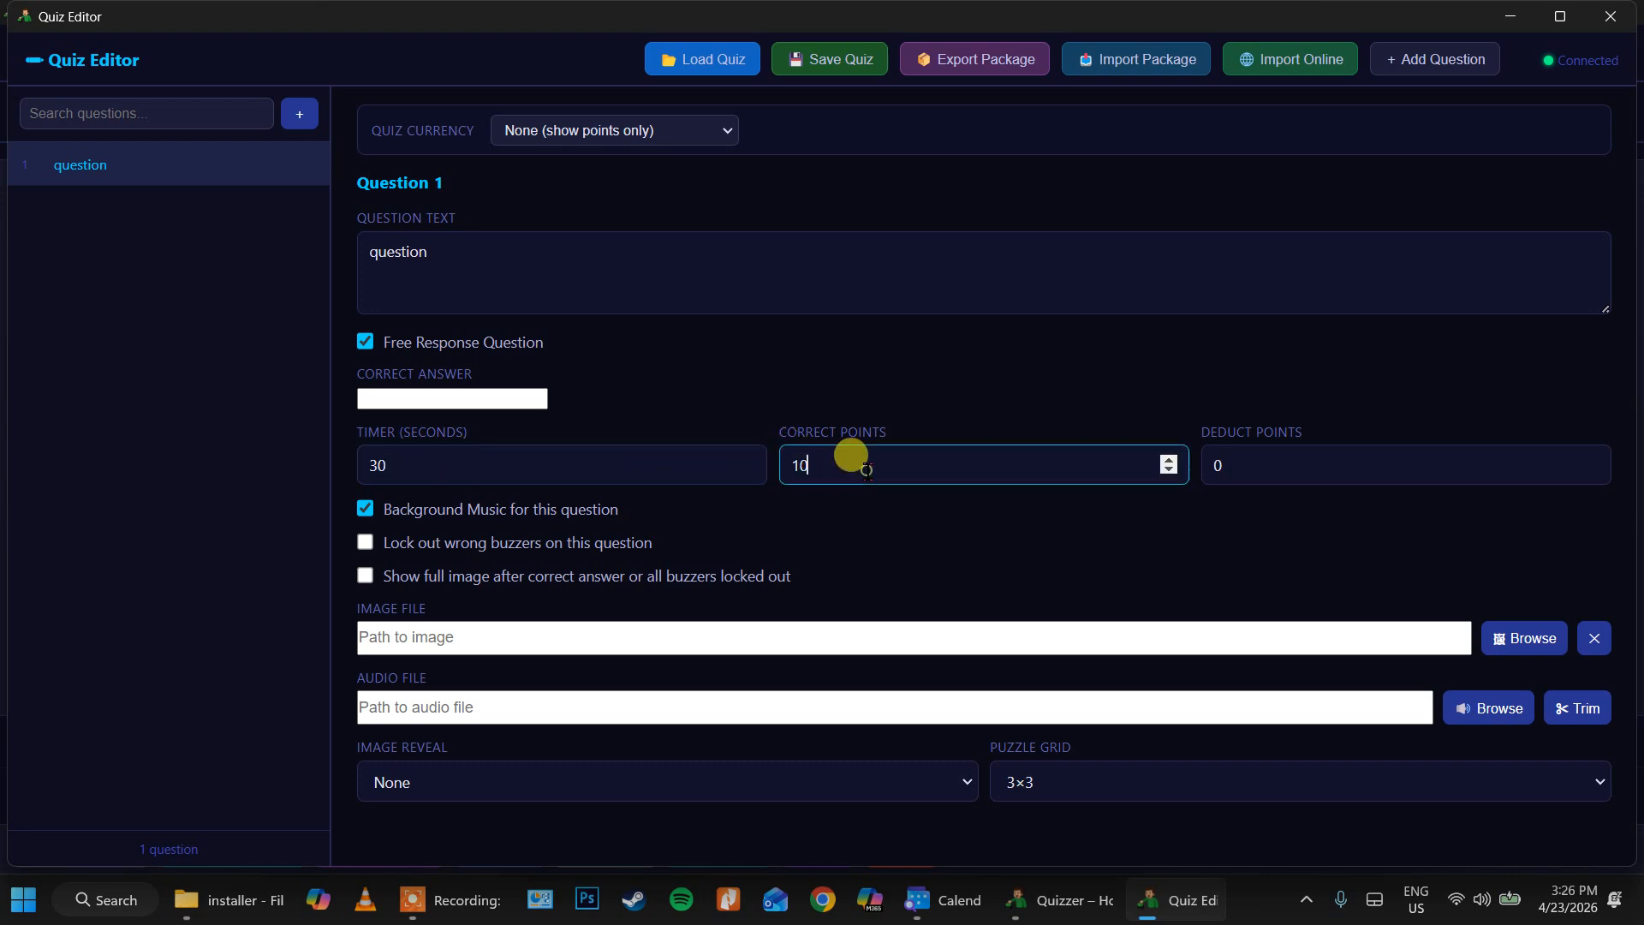
pyautogui.click(1276, 453)
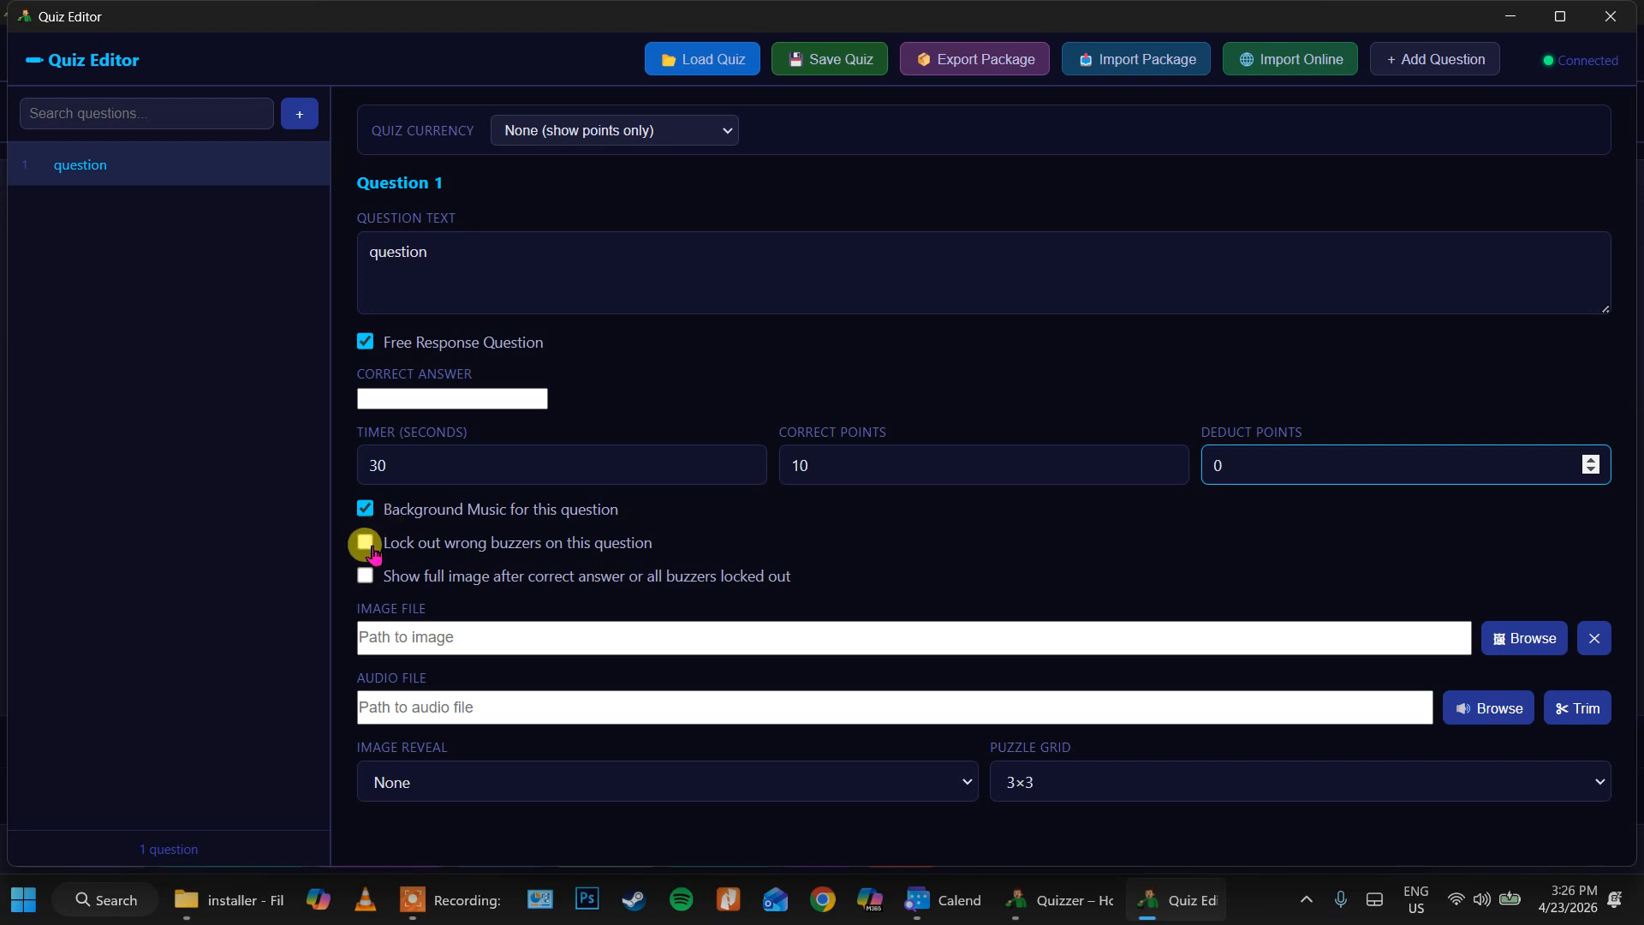
pyautogui.click(366, 545)
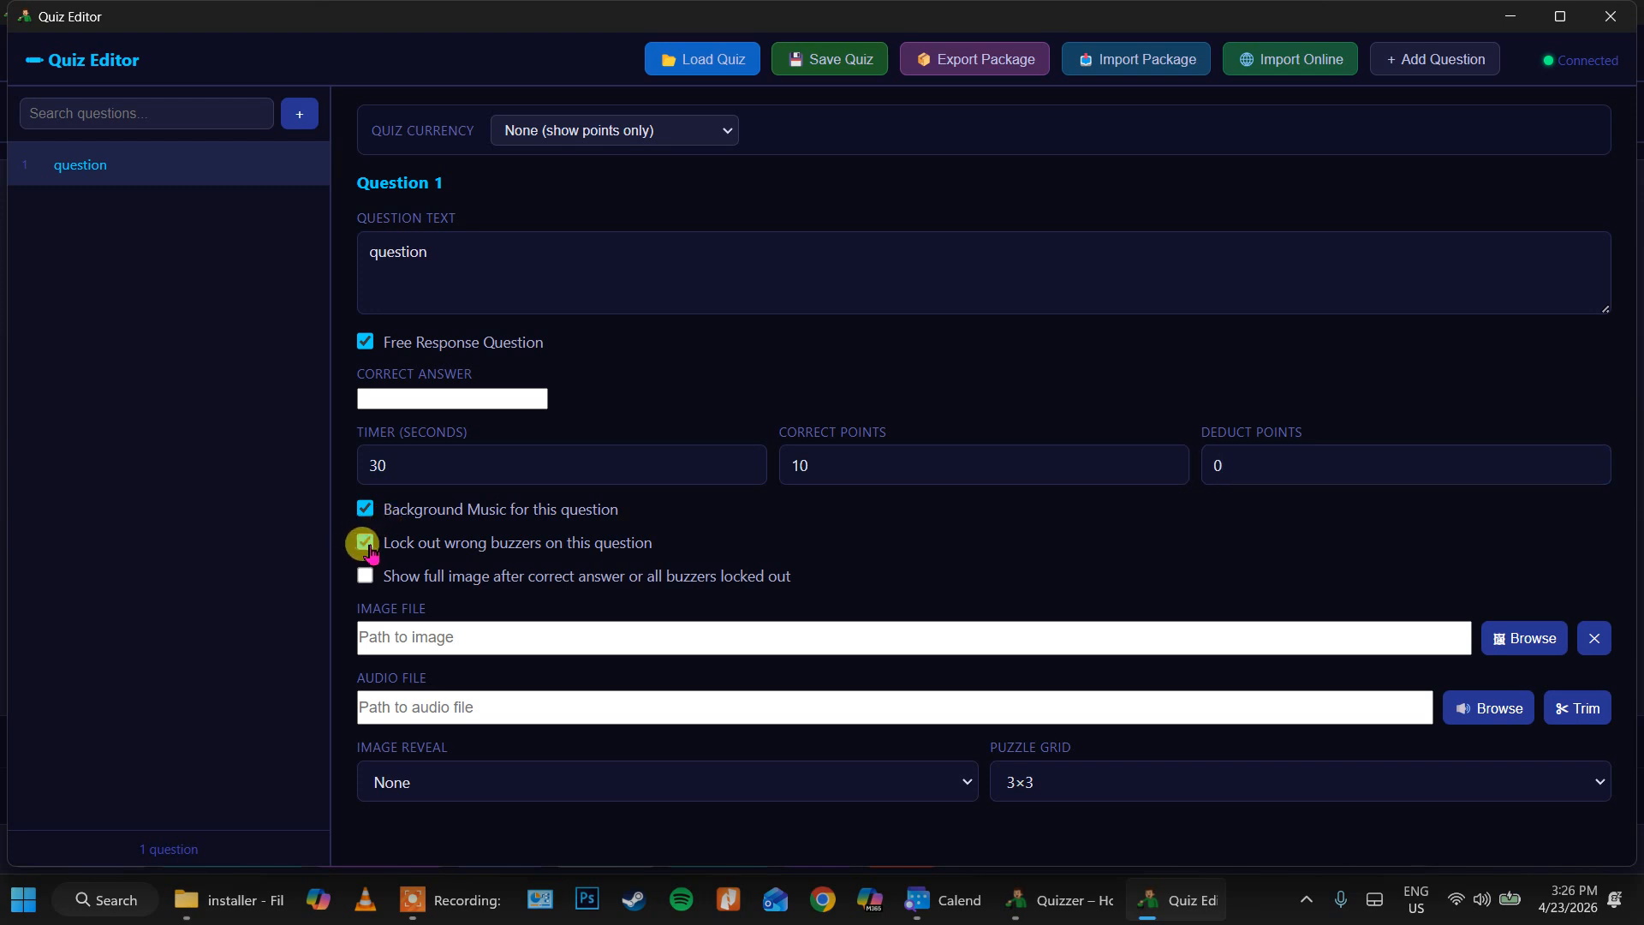
pyautogui.click(365, 545)
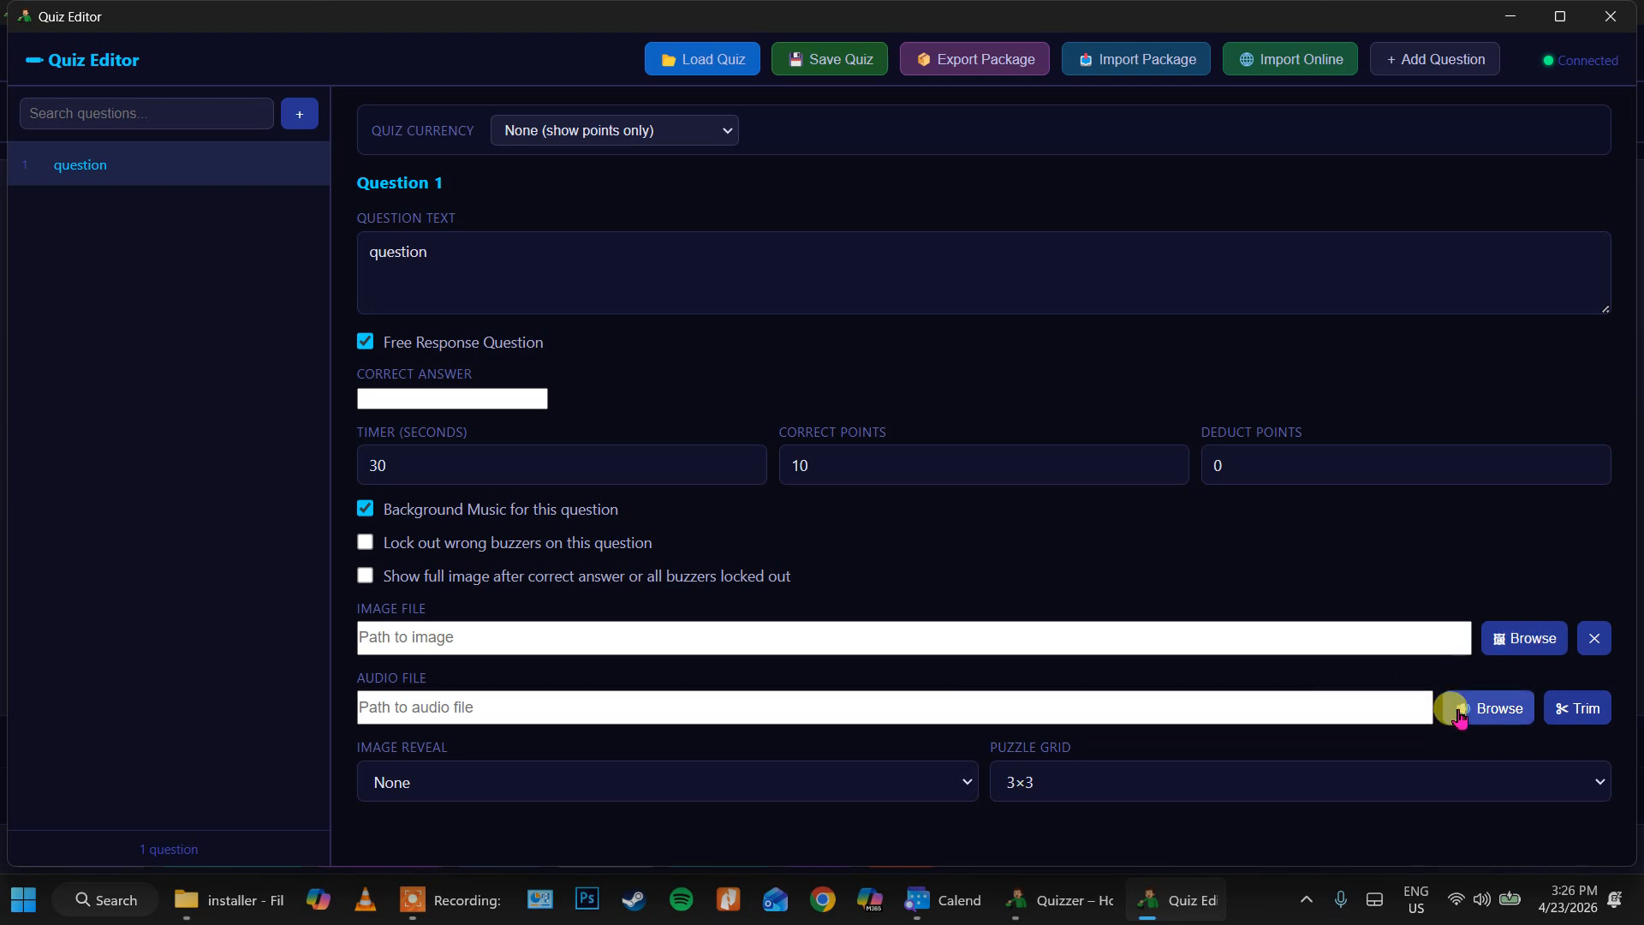
pyautogui.click(950, 781)
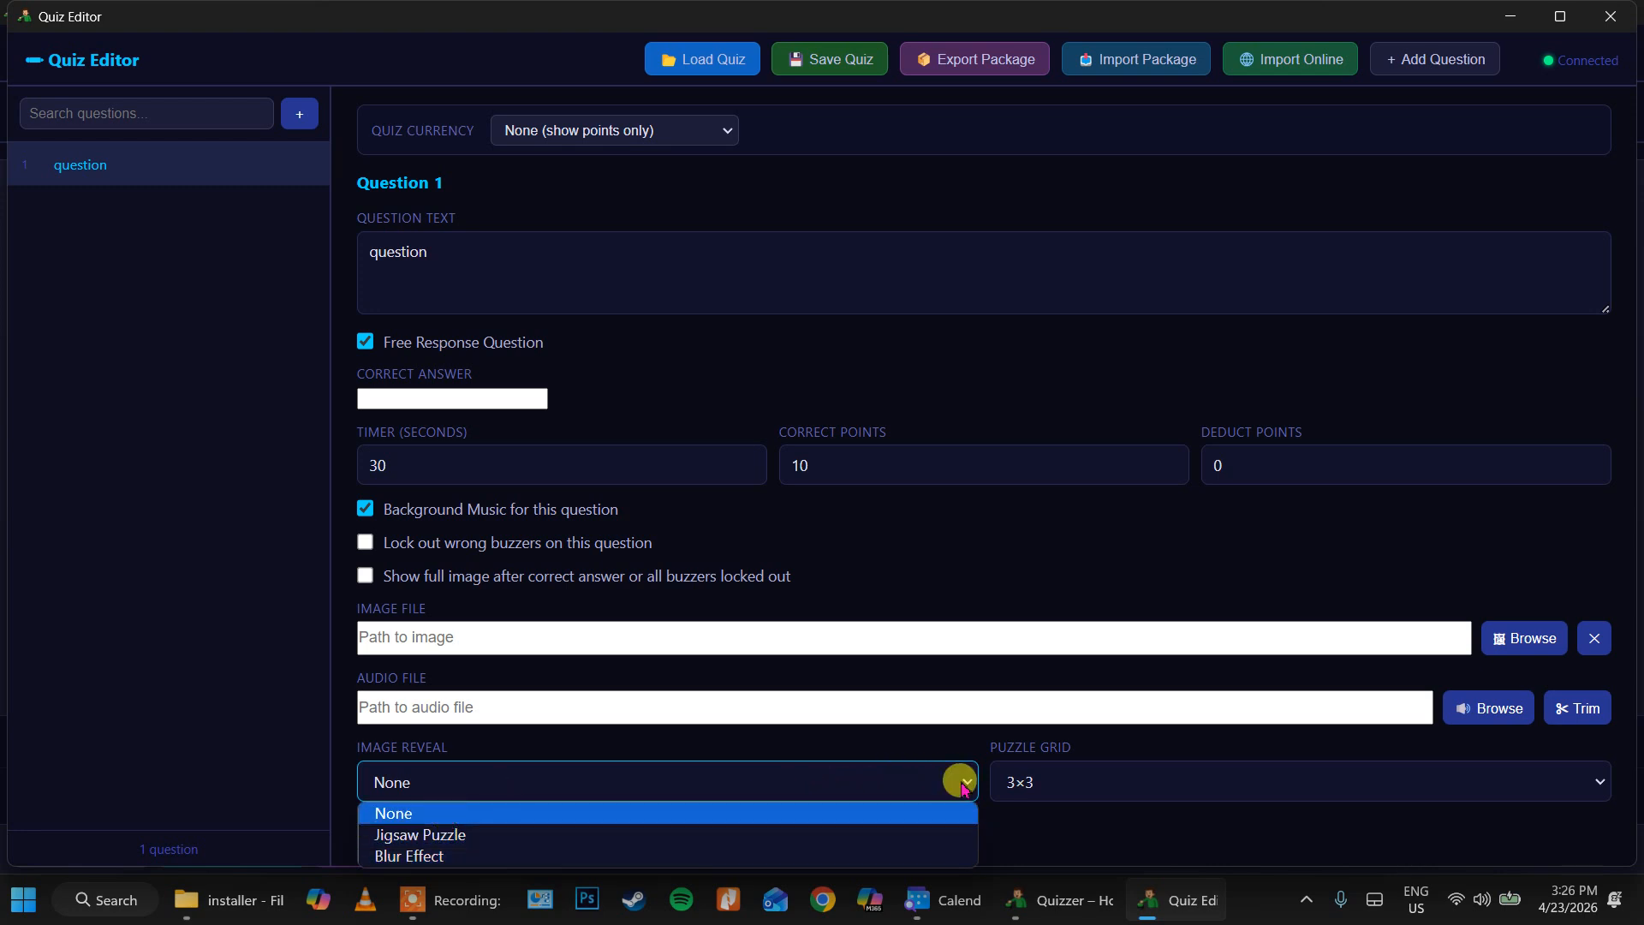
pyautogui.click(1130, 779)
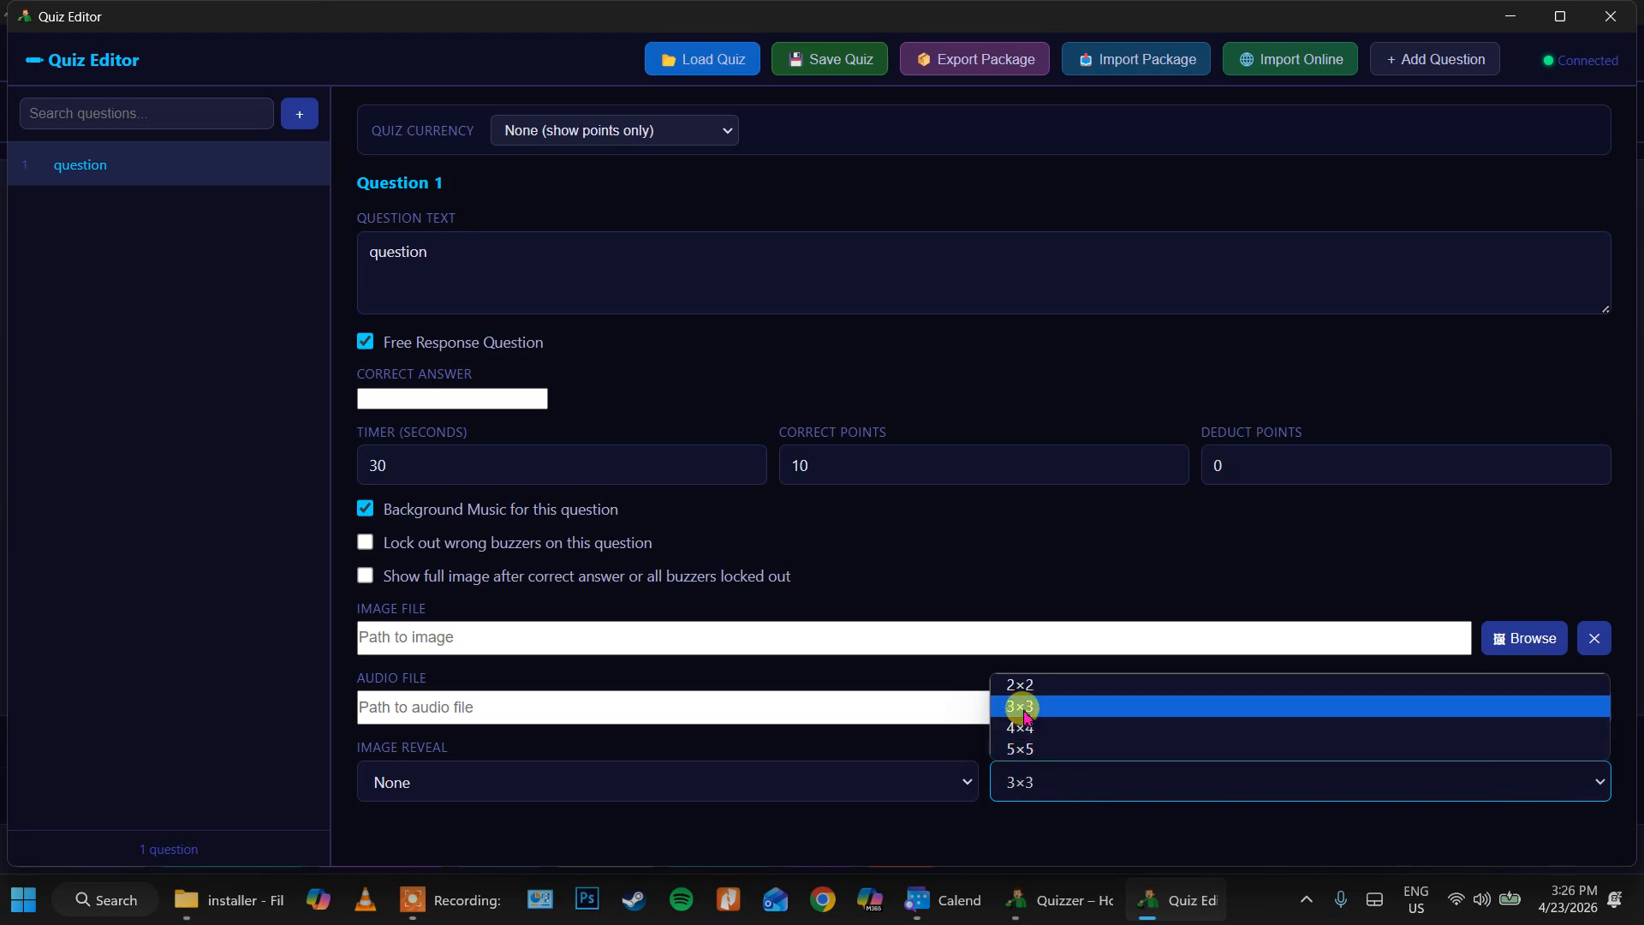
# Examine the available quiz currency options and leave the currency at None (show points only)
pyautogui.click(1070, 483)
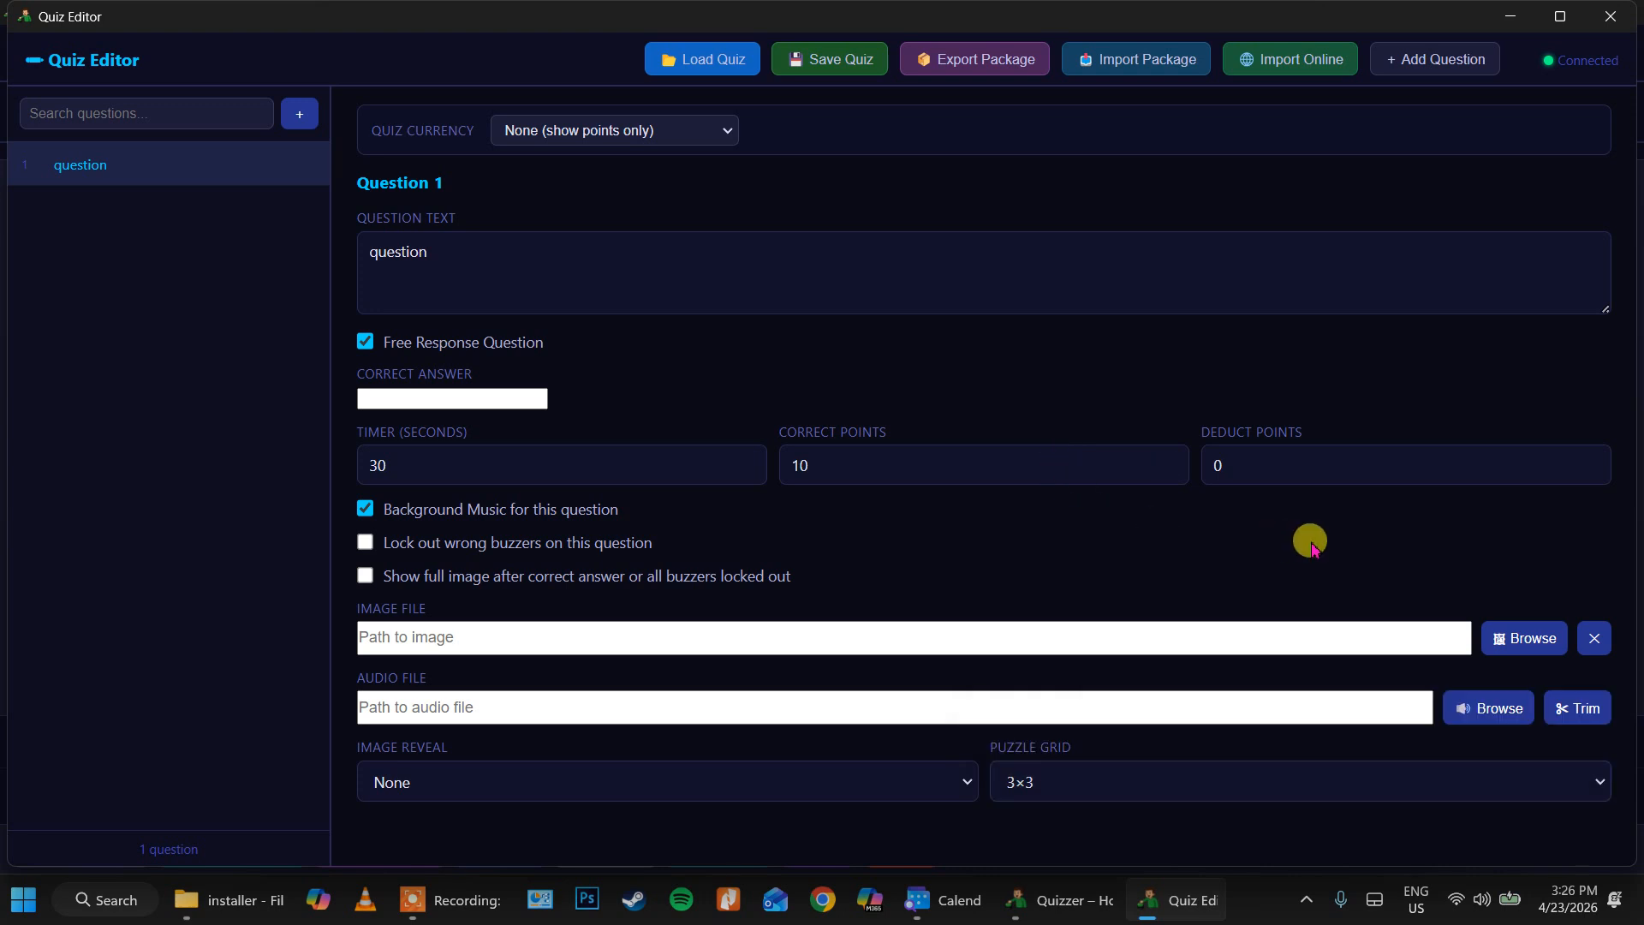
pyautogui.click(678, 131)
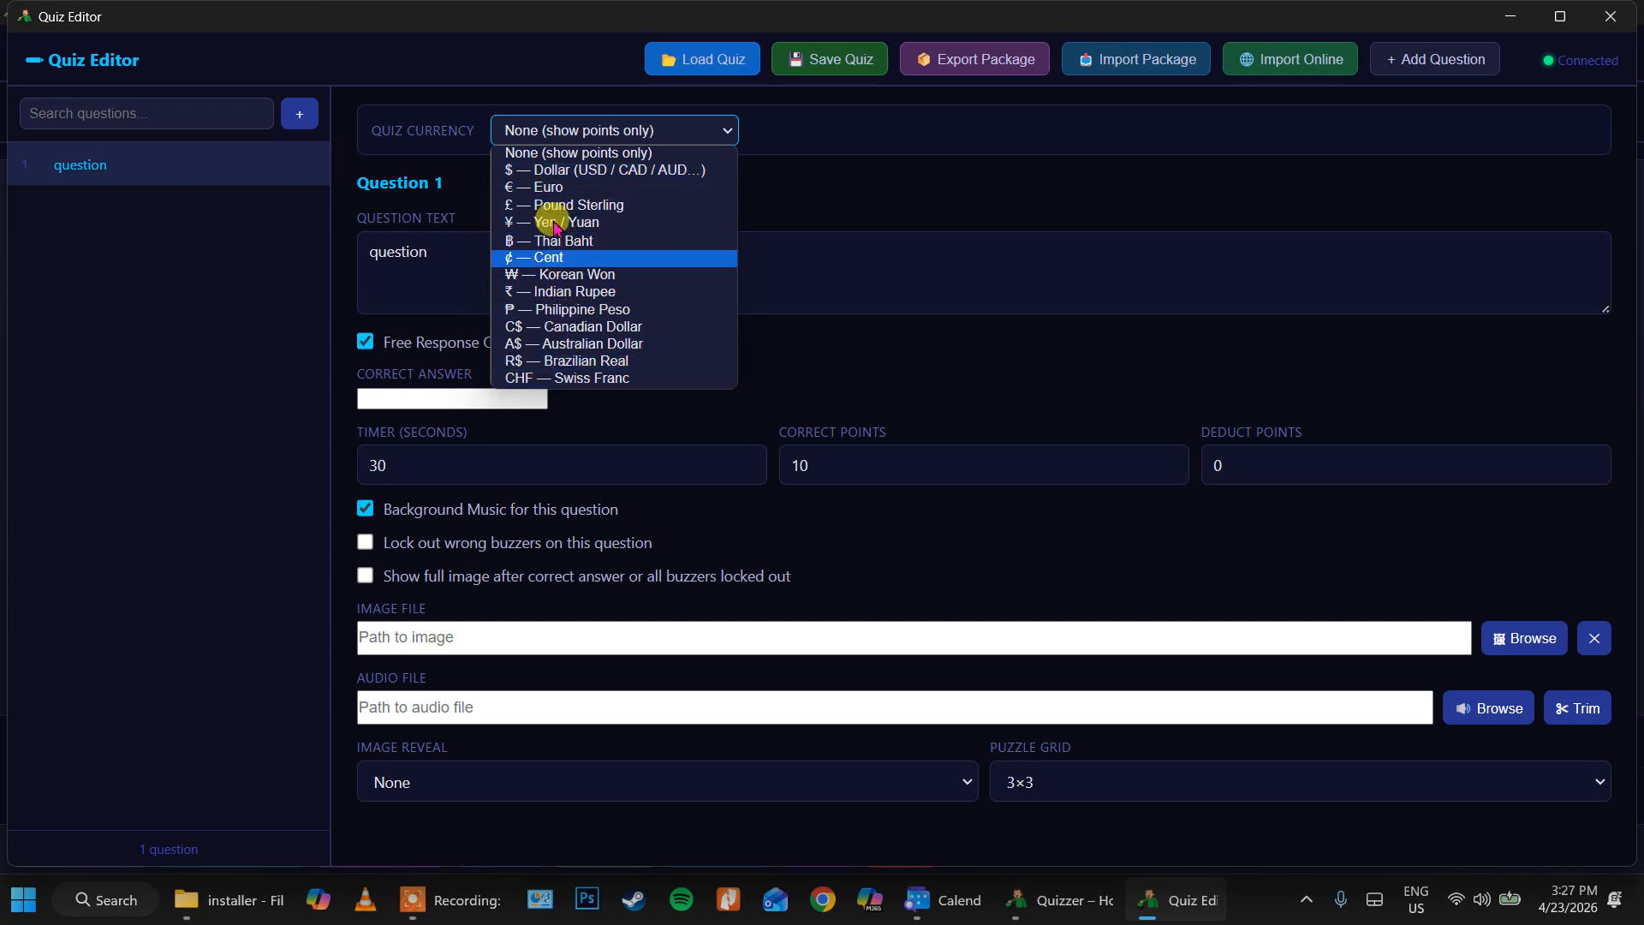
pyautogui.click(1023, 202)
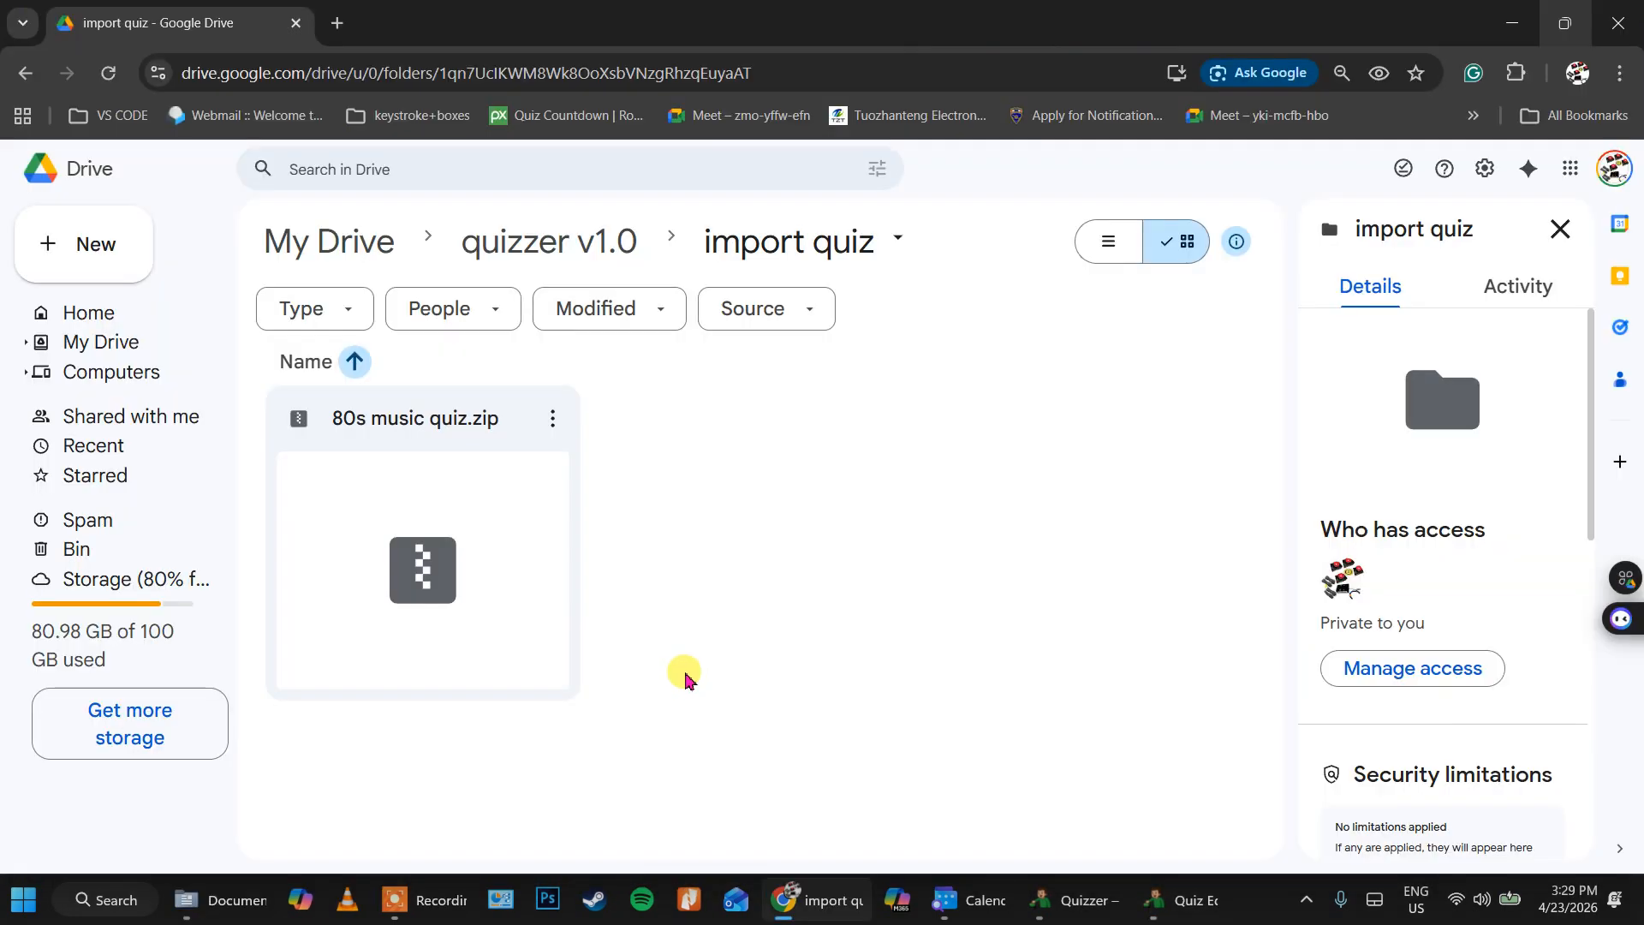
# Copy the sharing link of 80s music quiz.zip from the import quiz folder in Google Drive
pyautogui.click(549, 421)
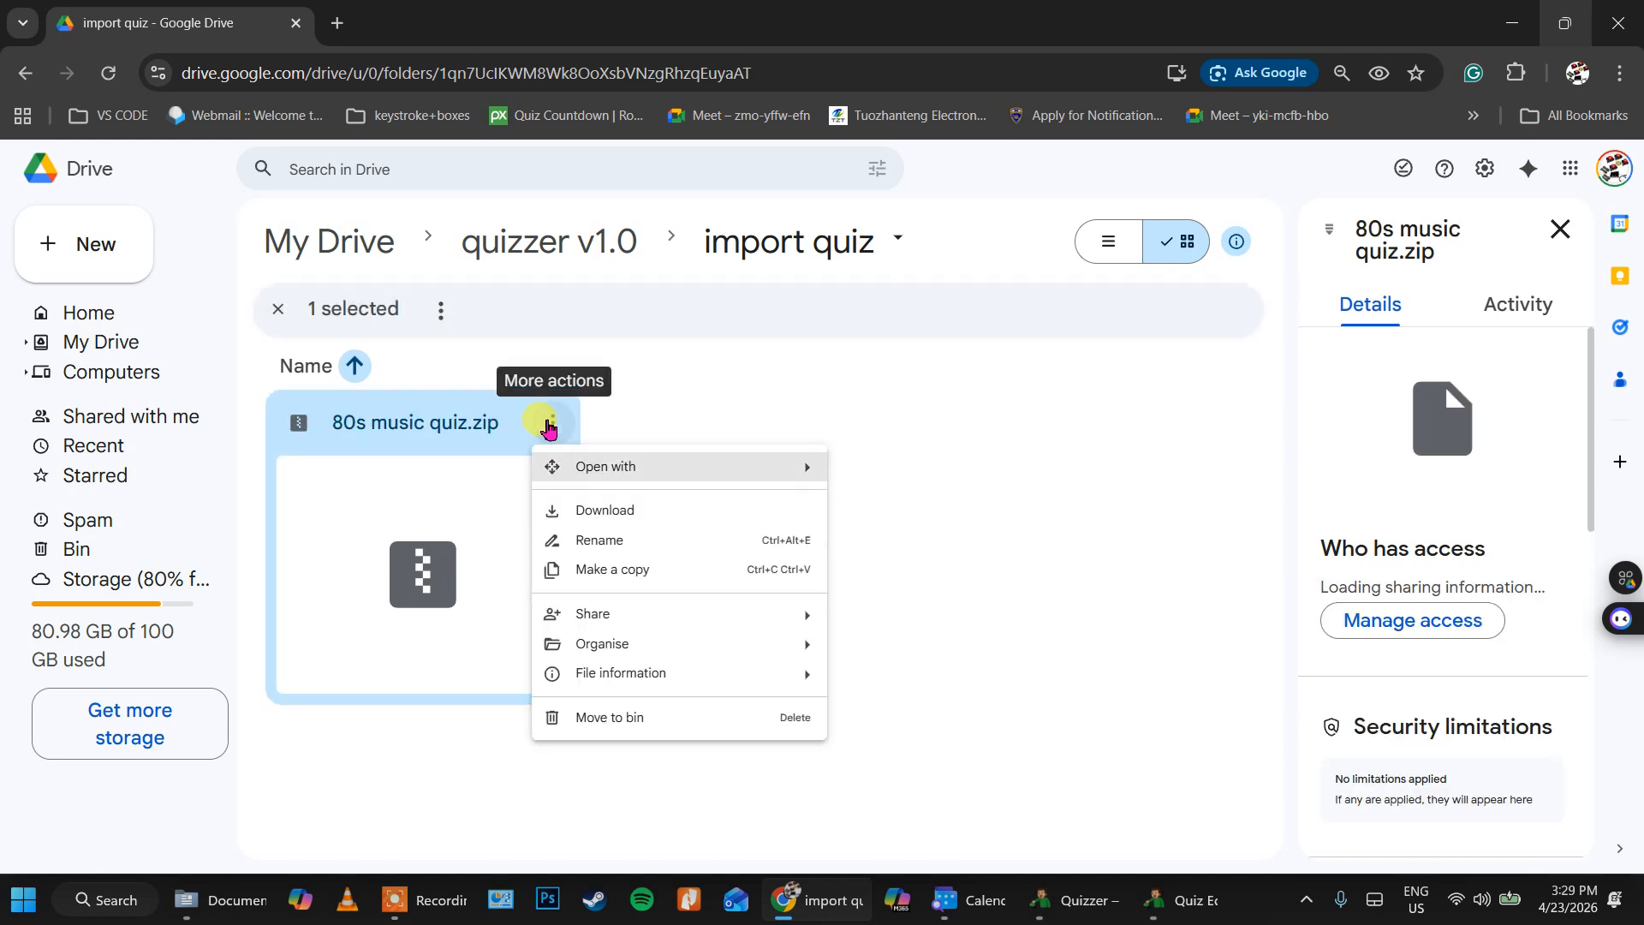
pyautogui.moveTo(644, 623)
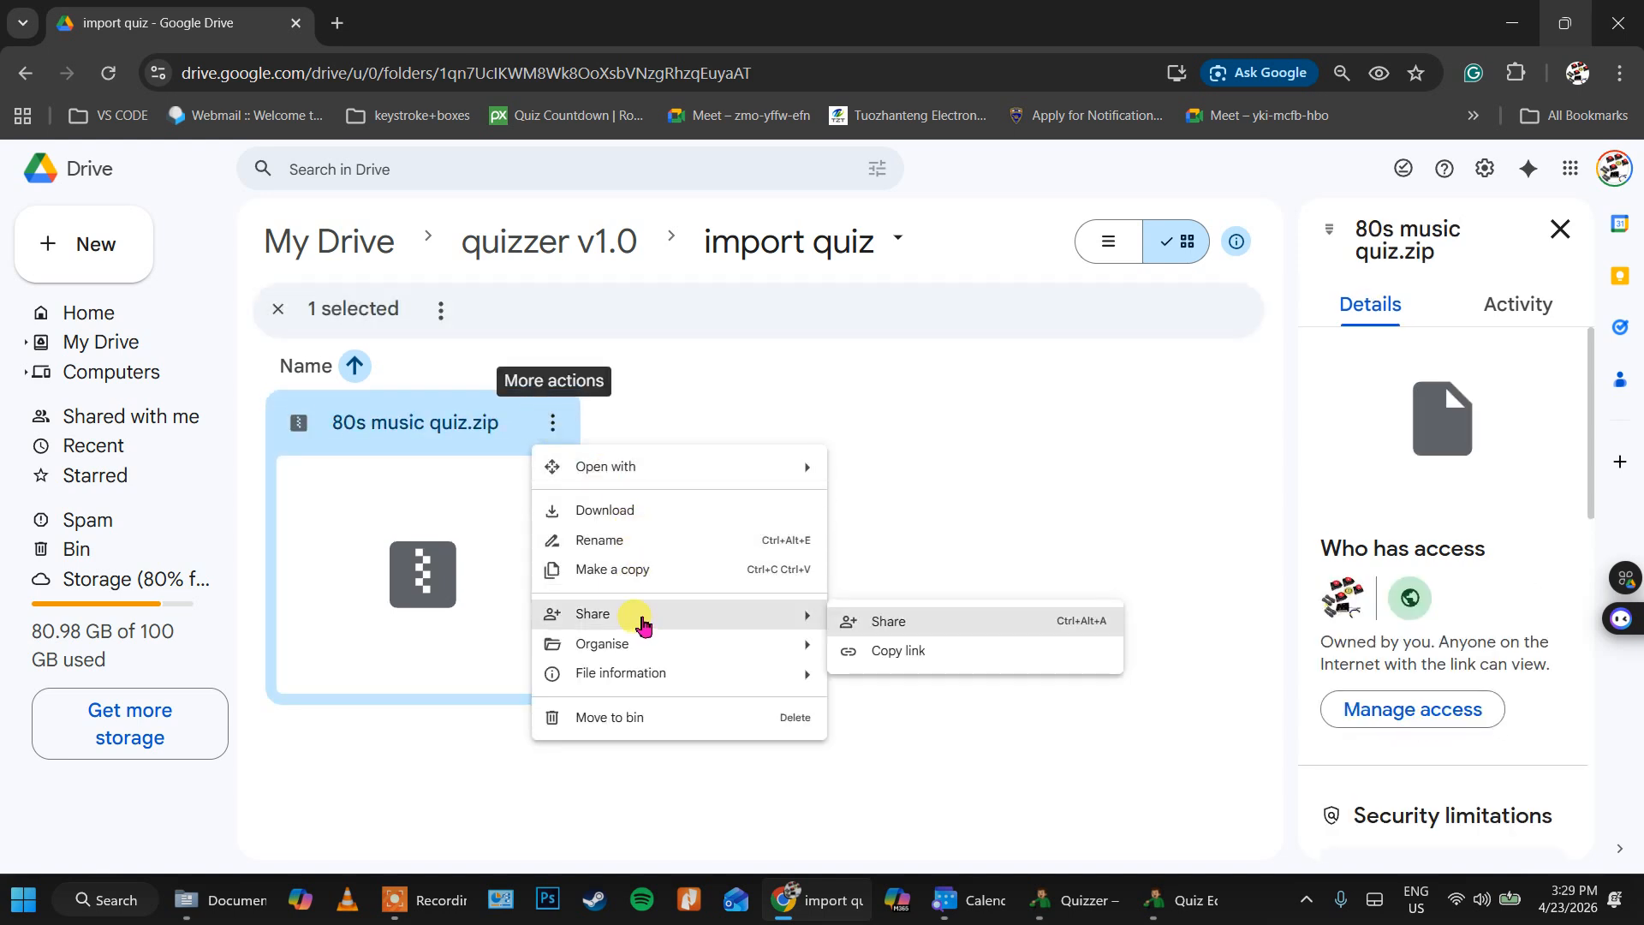
pyautogui.click(899, 652)
# Switch to Quiz Editor, import the quiz online from the copied Google Drive link, and look over its first question
pyautogui.click(1179, 900)
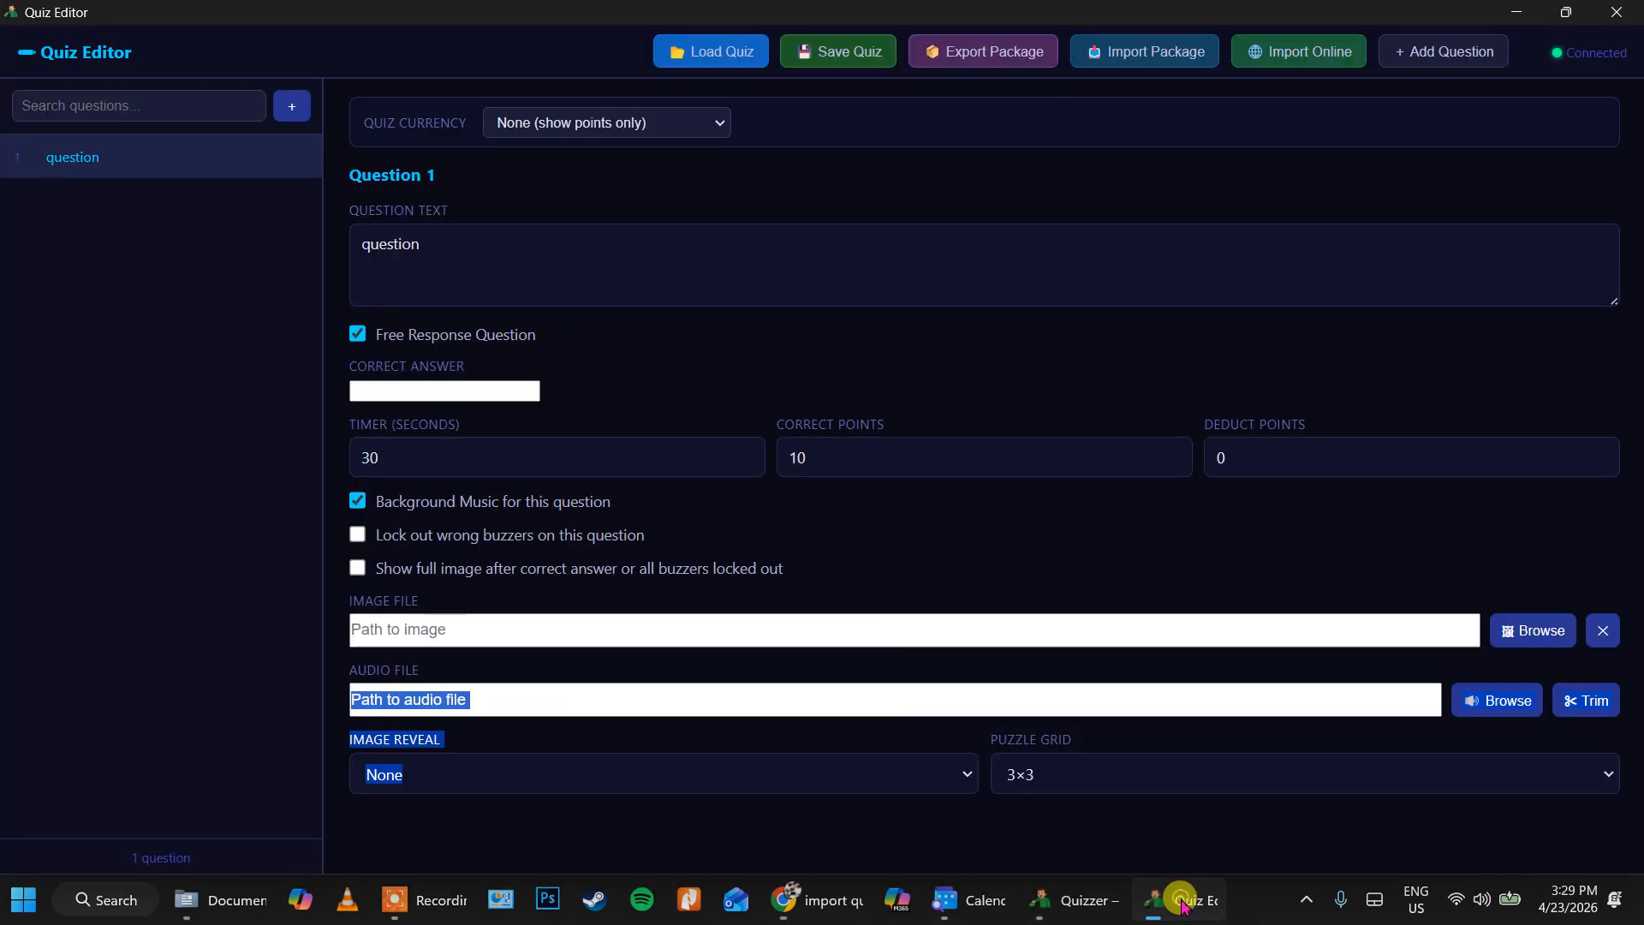
pyautogui.click(1288, 53)
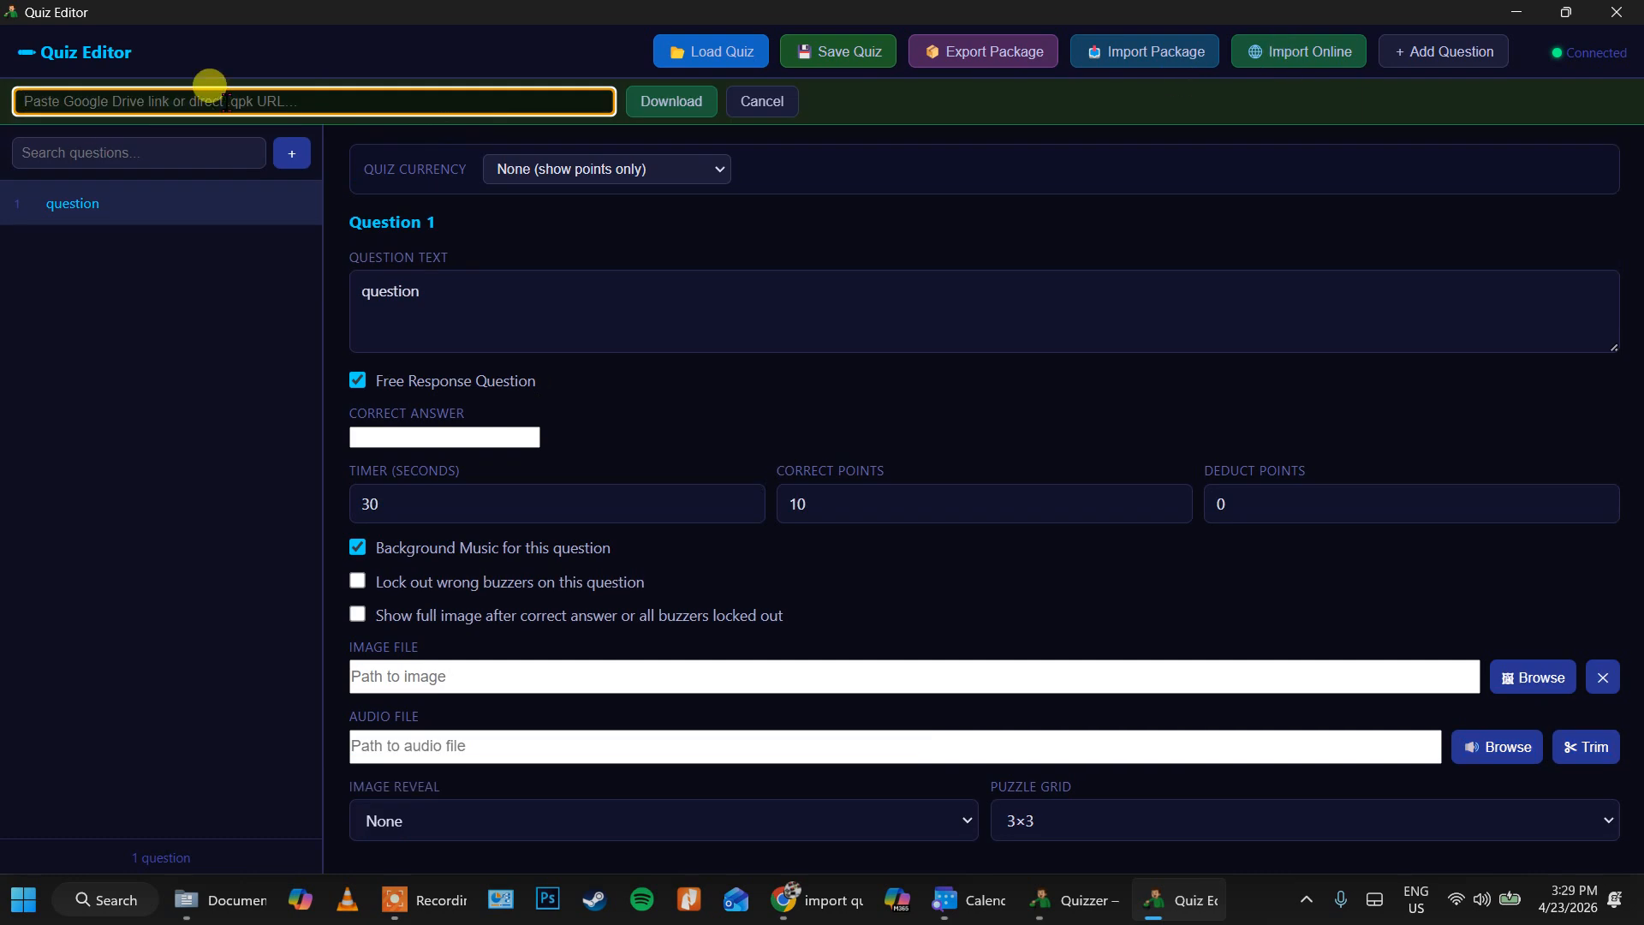
pyautogui.hotkey('ctrl', 'v')
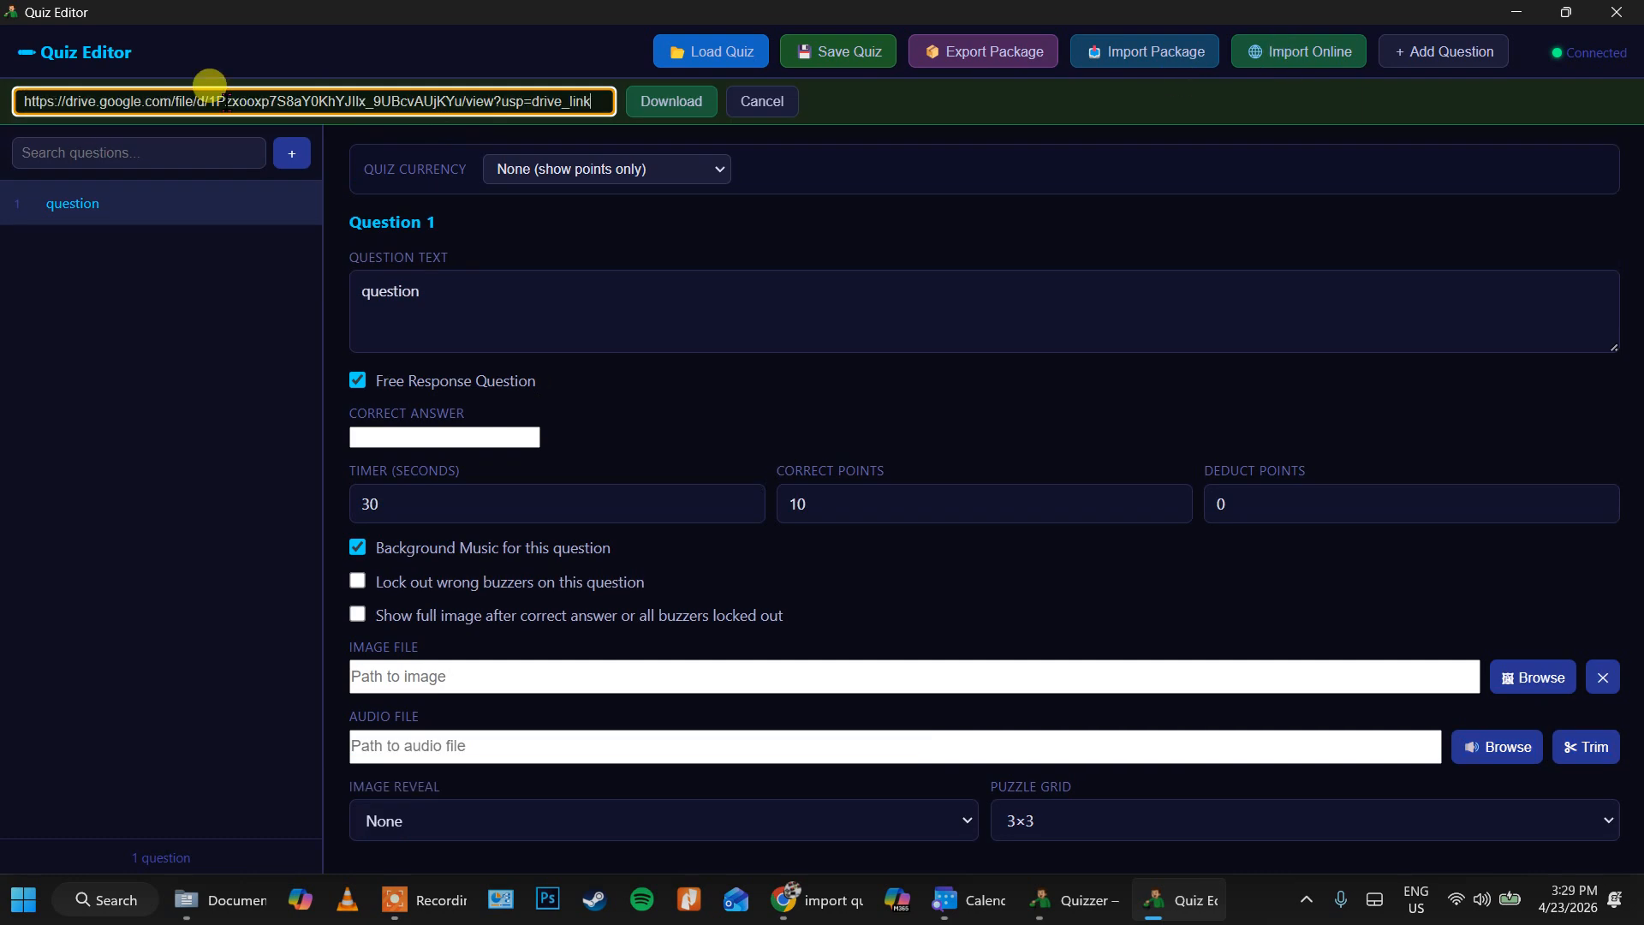
pyautogui.click(664, 96)
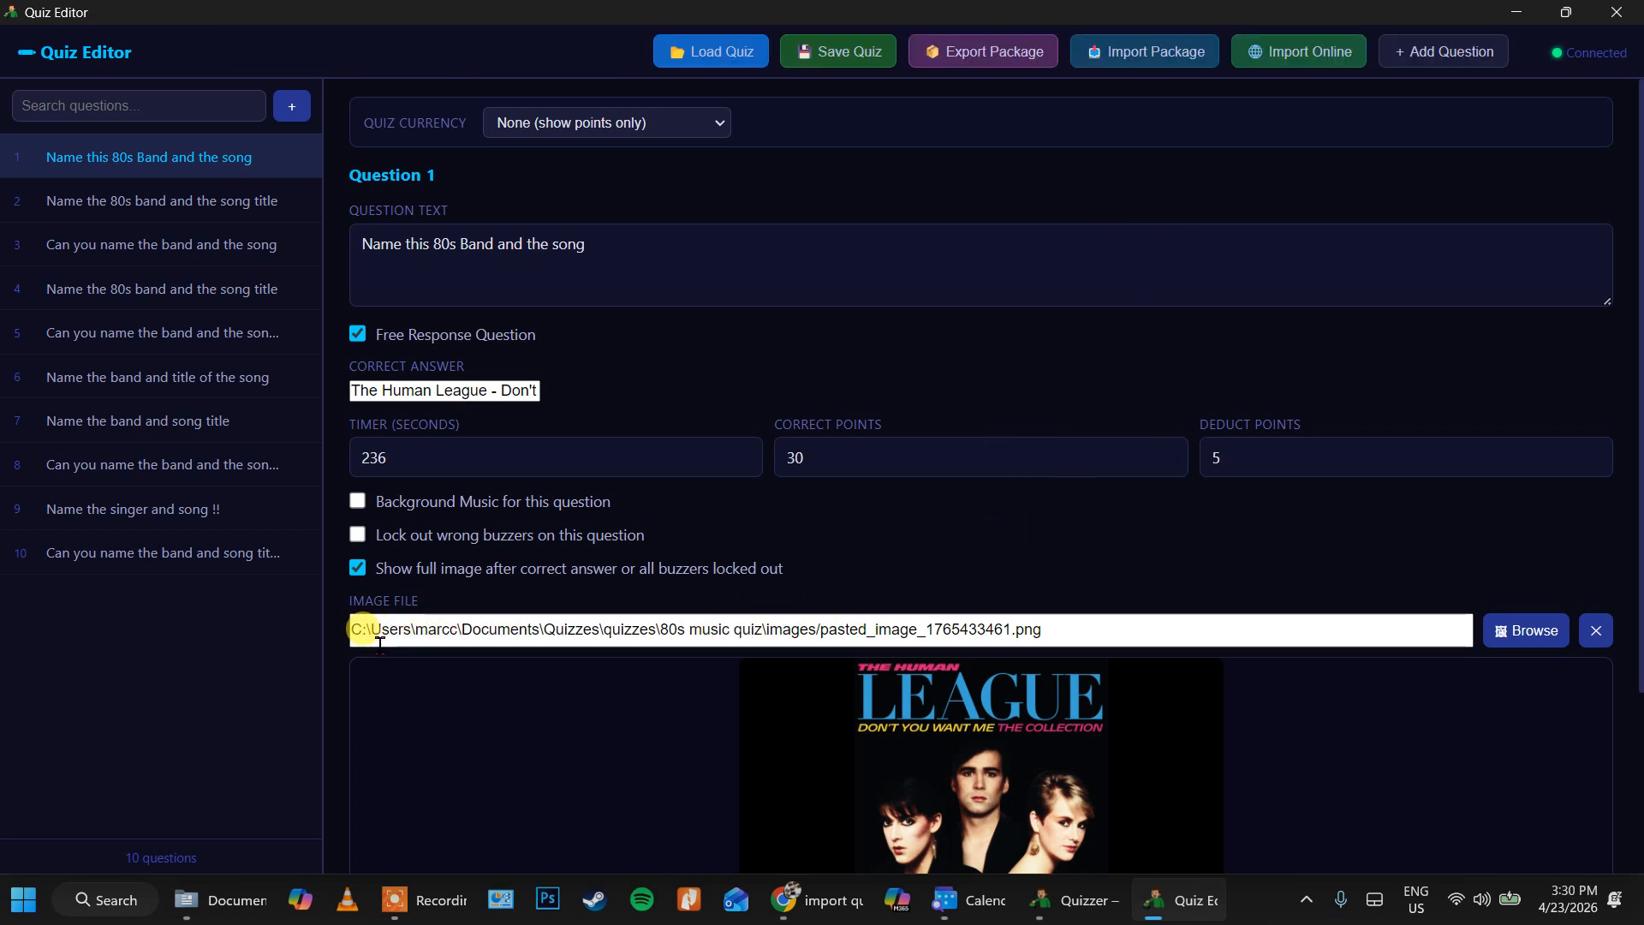
pyautogui.scroll(-2, 1325, 541)
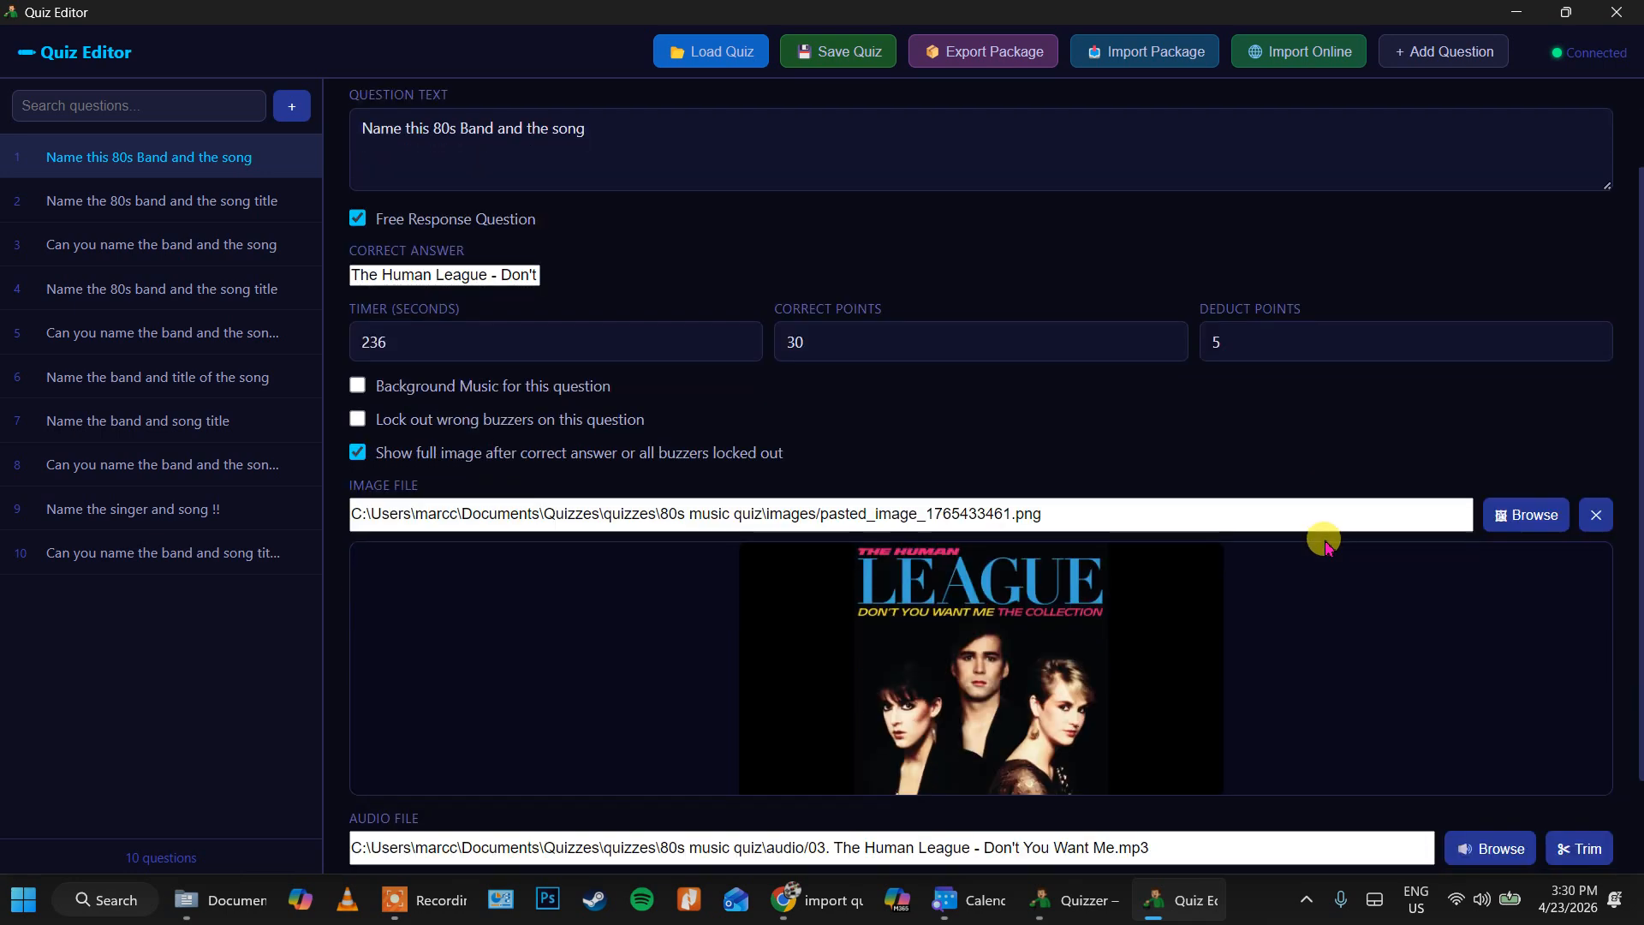
pyautogui.scroll(2, 1323, 541)
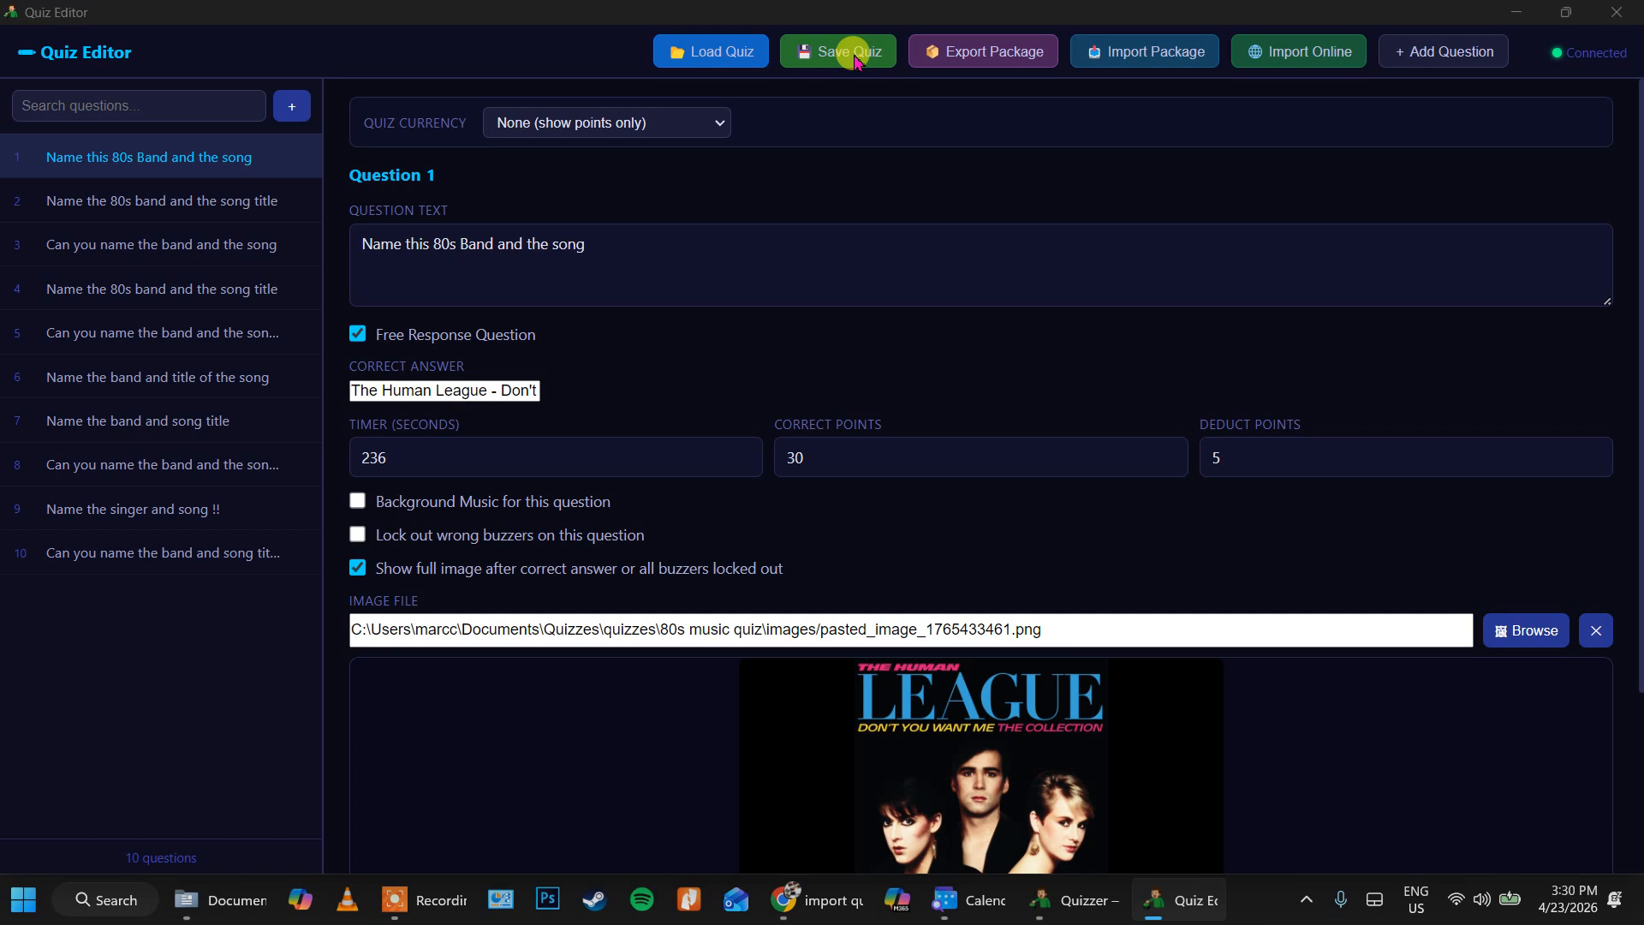
# Save the imported quiz over the existing quiz JSON file in the 80s music quiz folder under Quizzes > quizzes
pyautogui.click(847, 53)
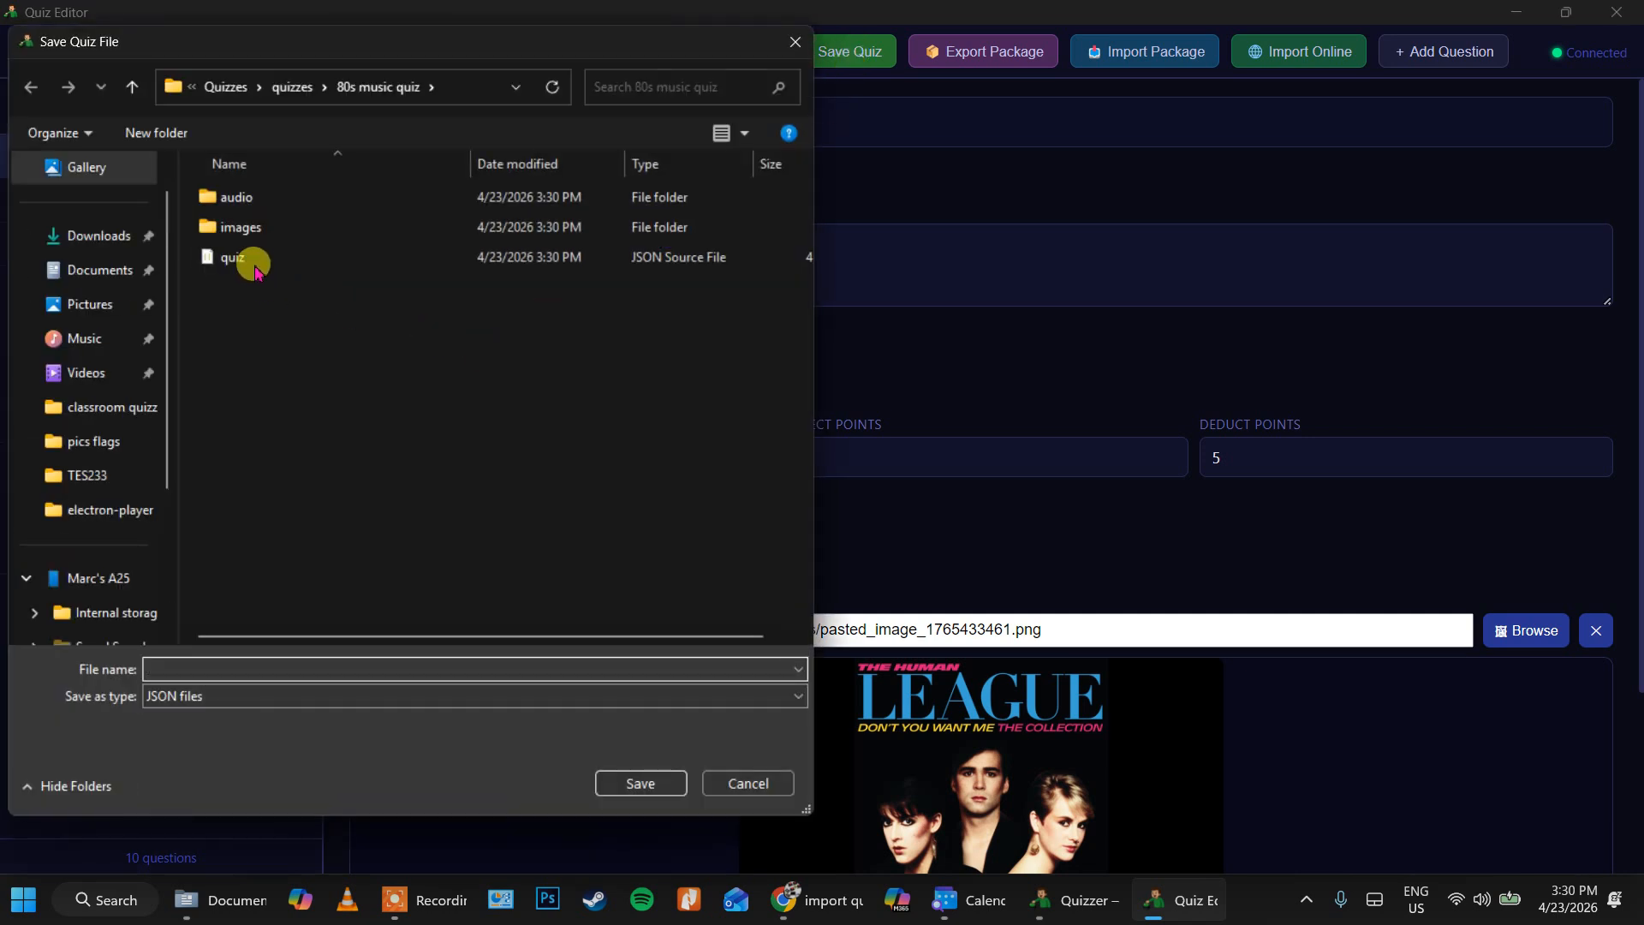
pyautogui.click(122, 83)
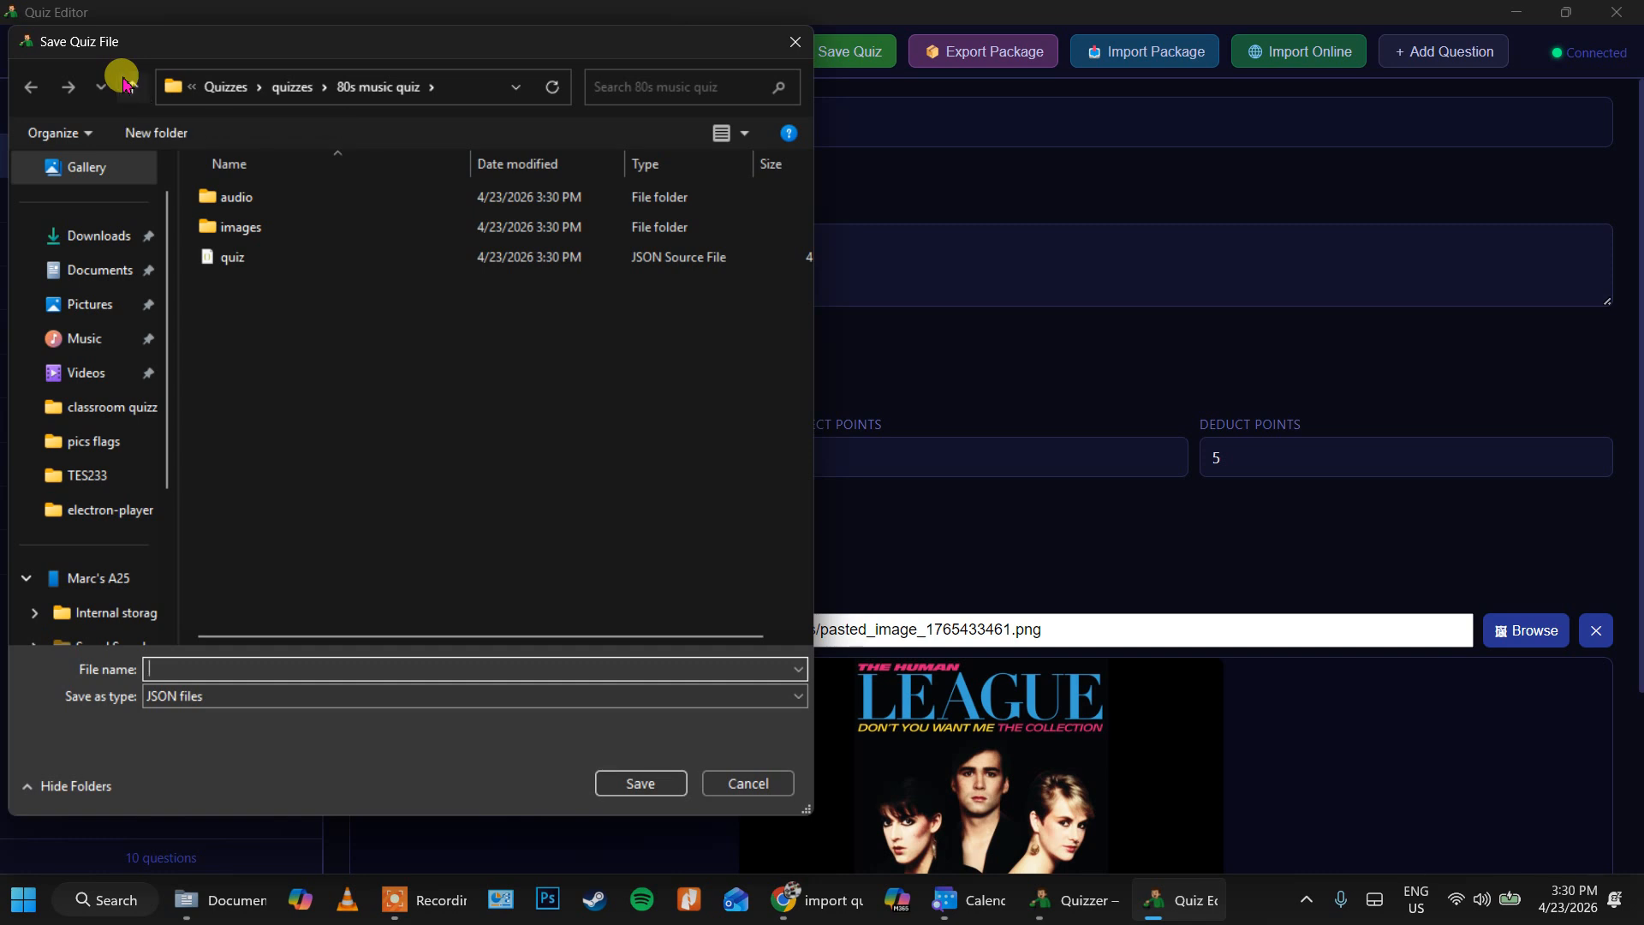
pyautogui.click(123, 84)
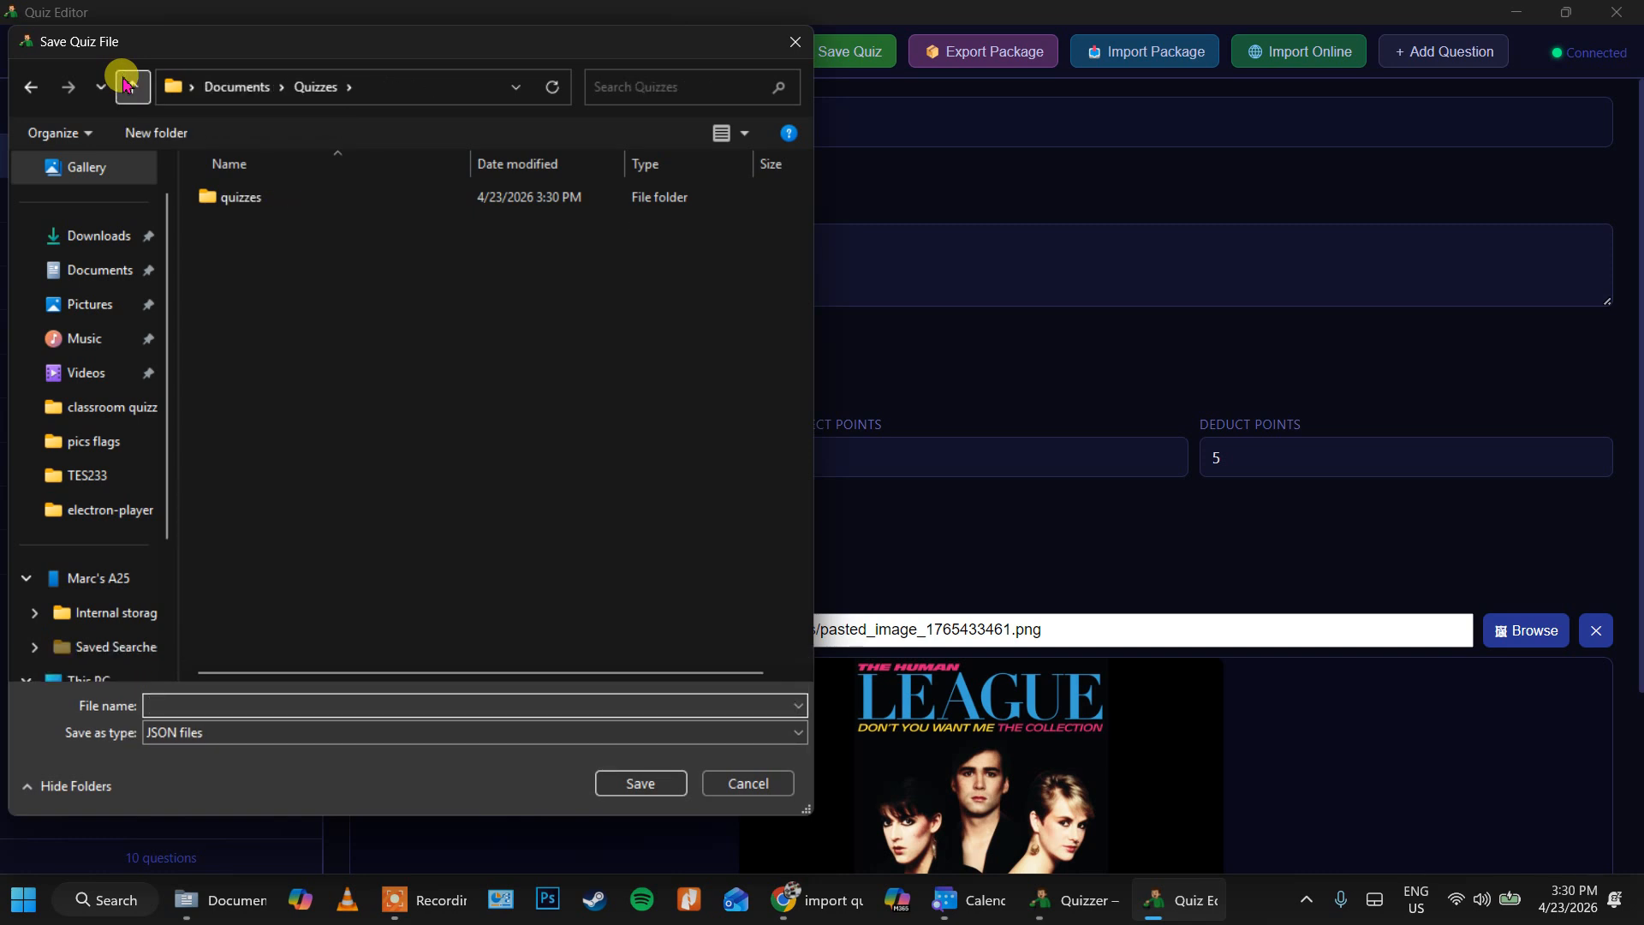
pyautogui.doubleClick(237, 206)
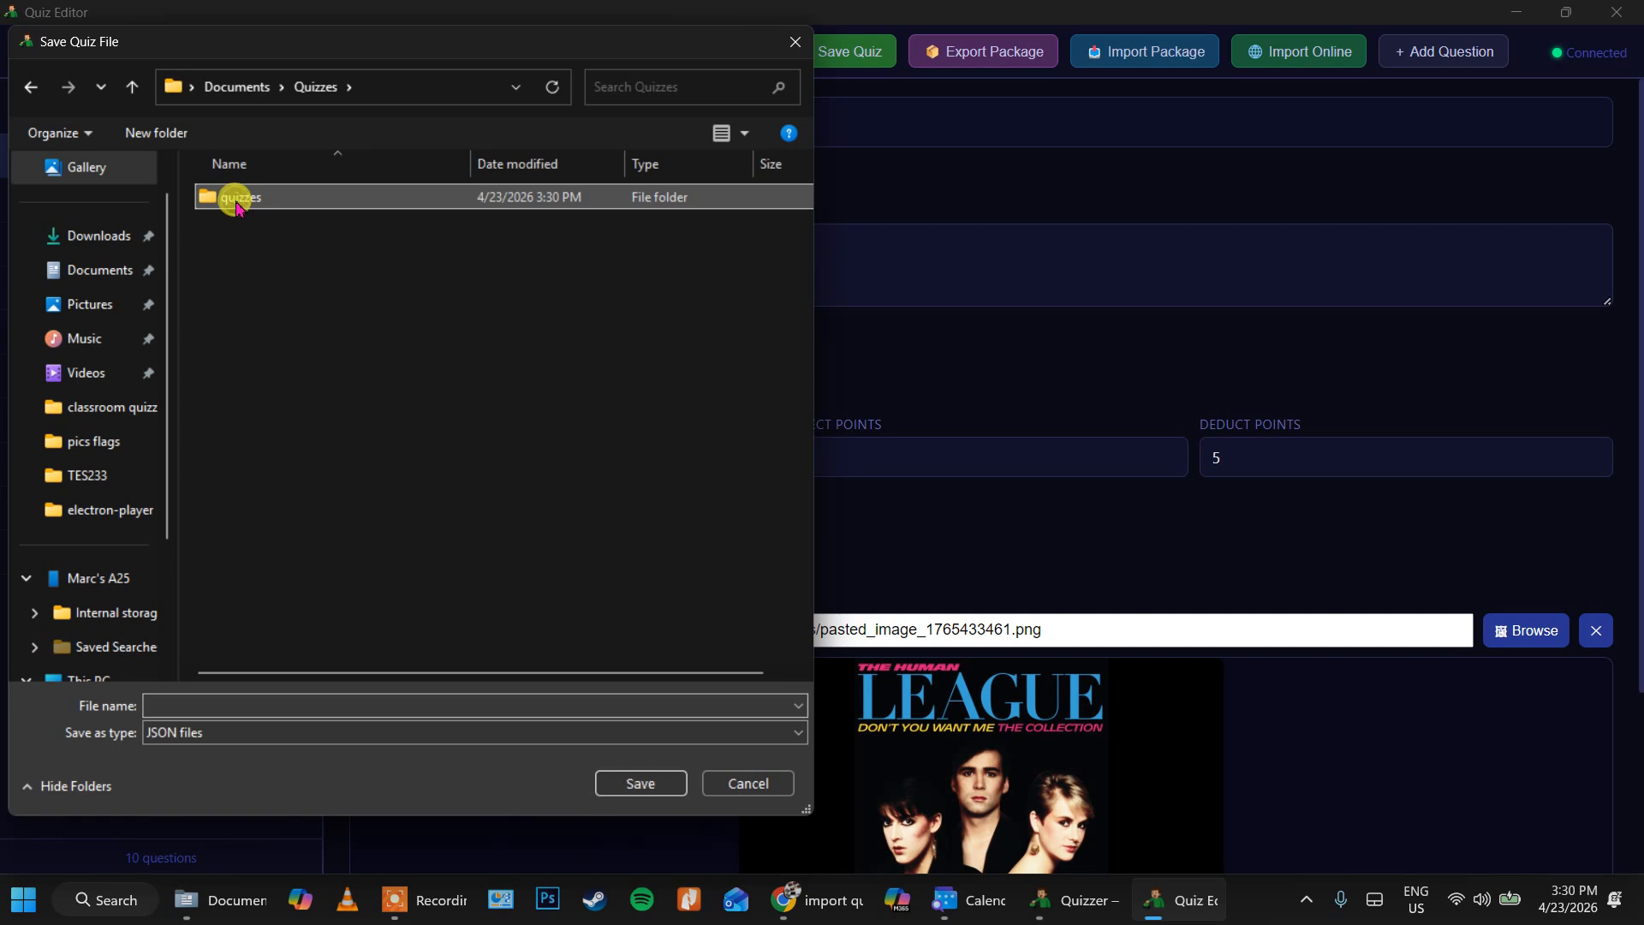
pyautogui.doubleClick(237, 206)
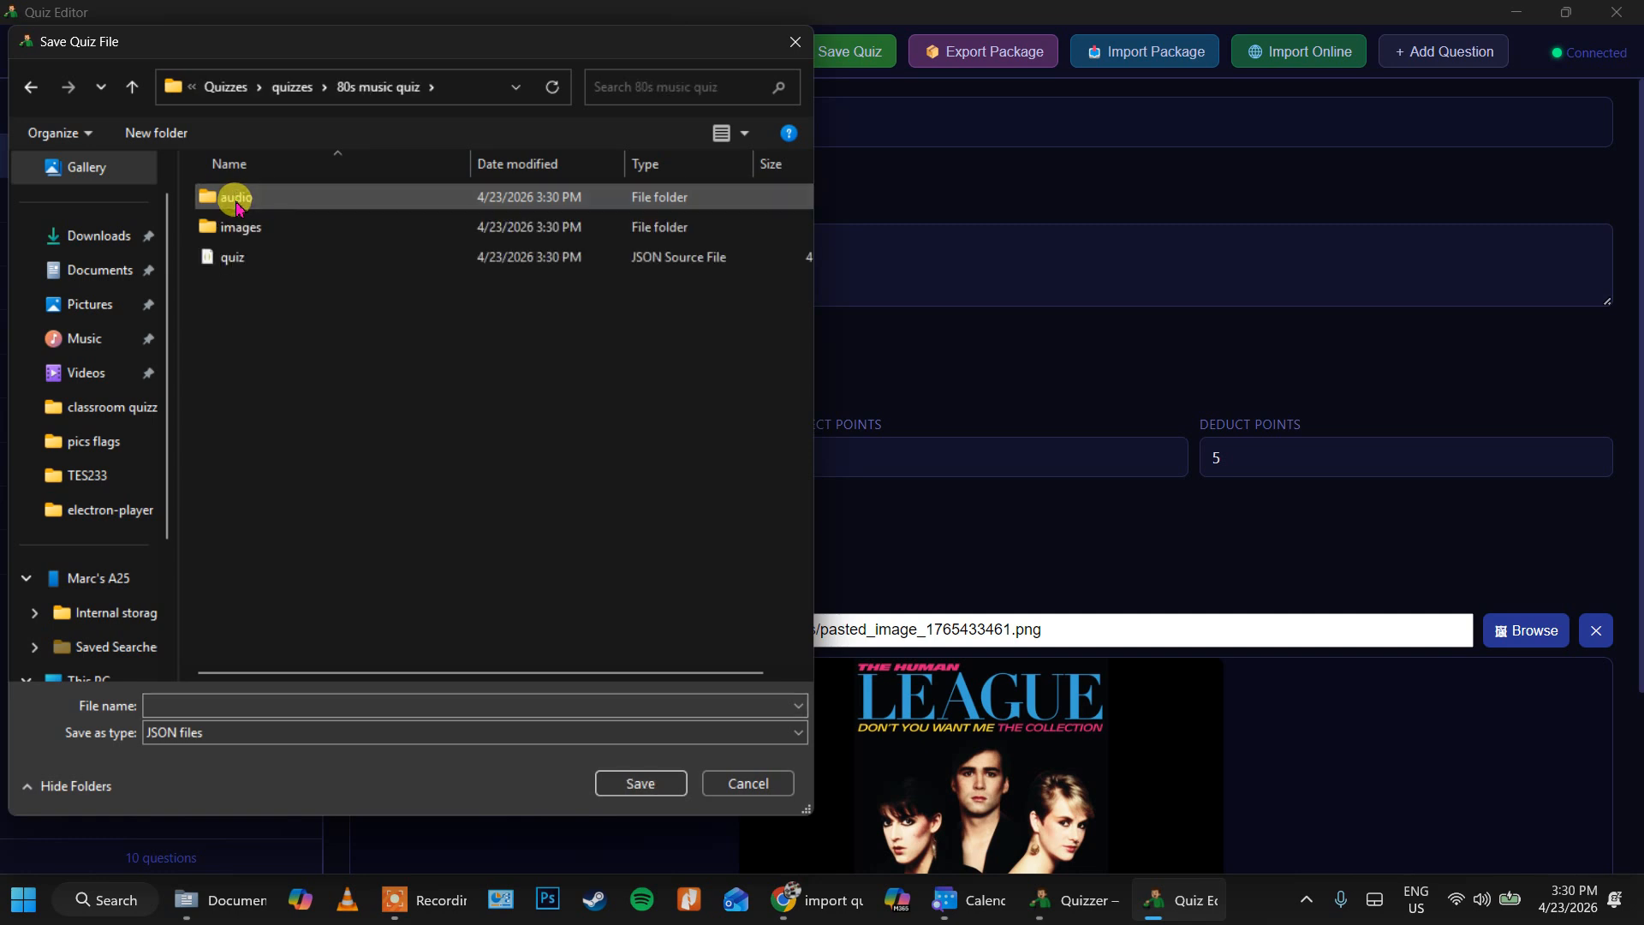
pyautogui.doubleClick(246, 259)
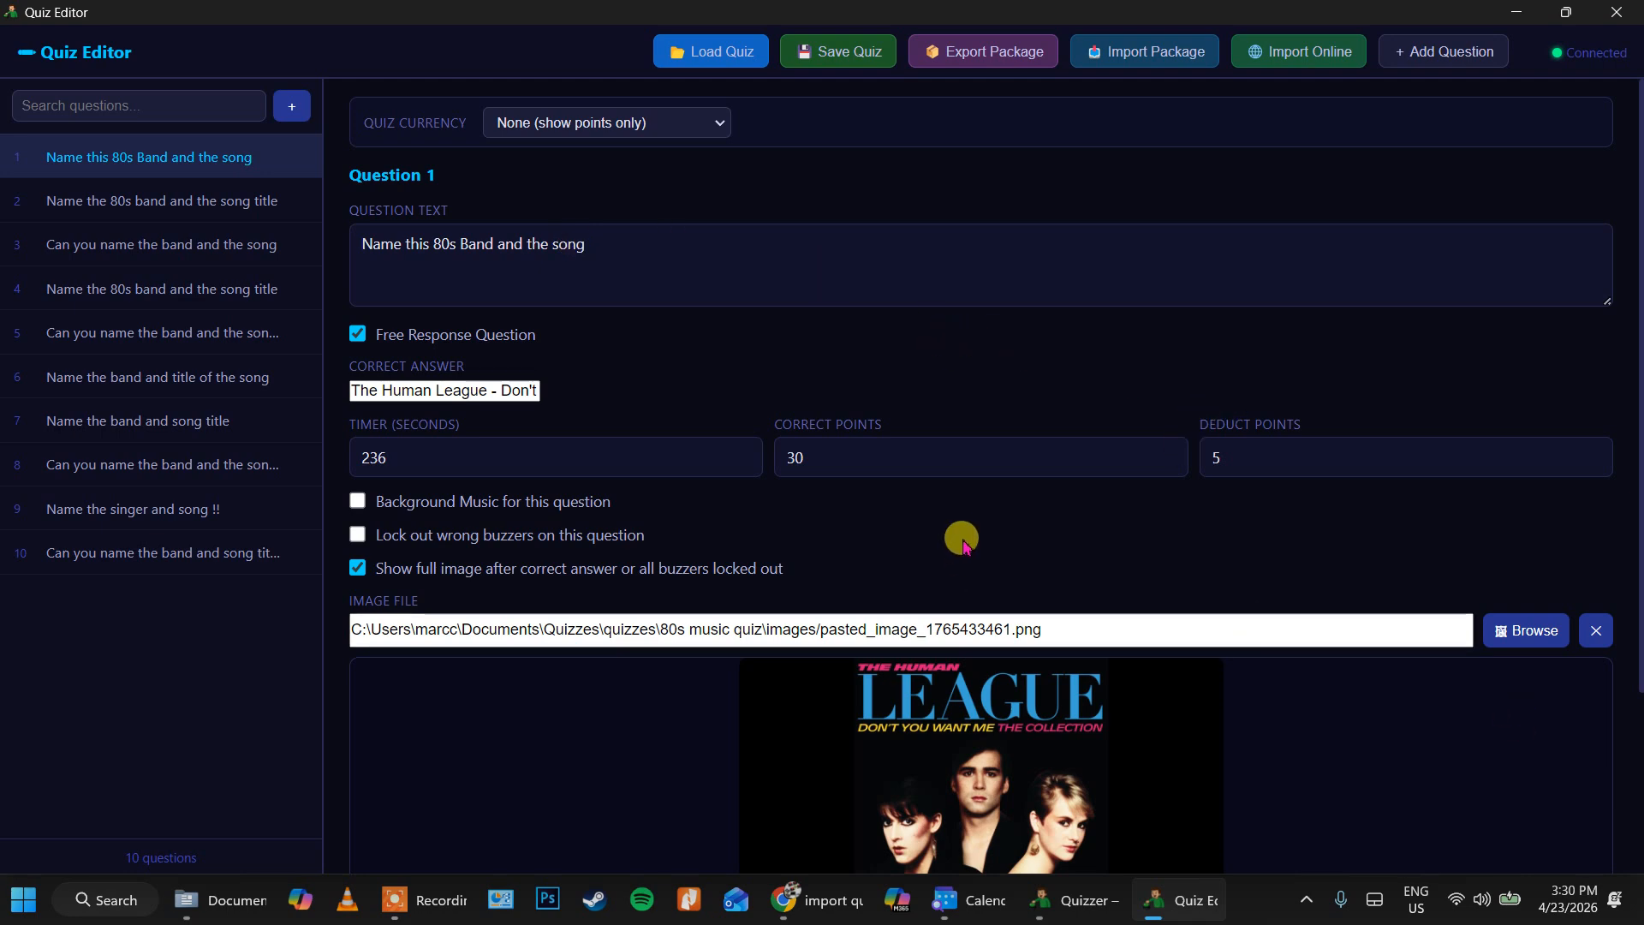
# Look through the settings, answers and images of the first six imported questions
pyautogui.scroll(-3, 962, 547)
pyautogui.scroll(3, 957, 539)
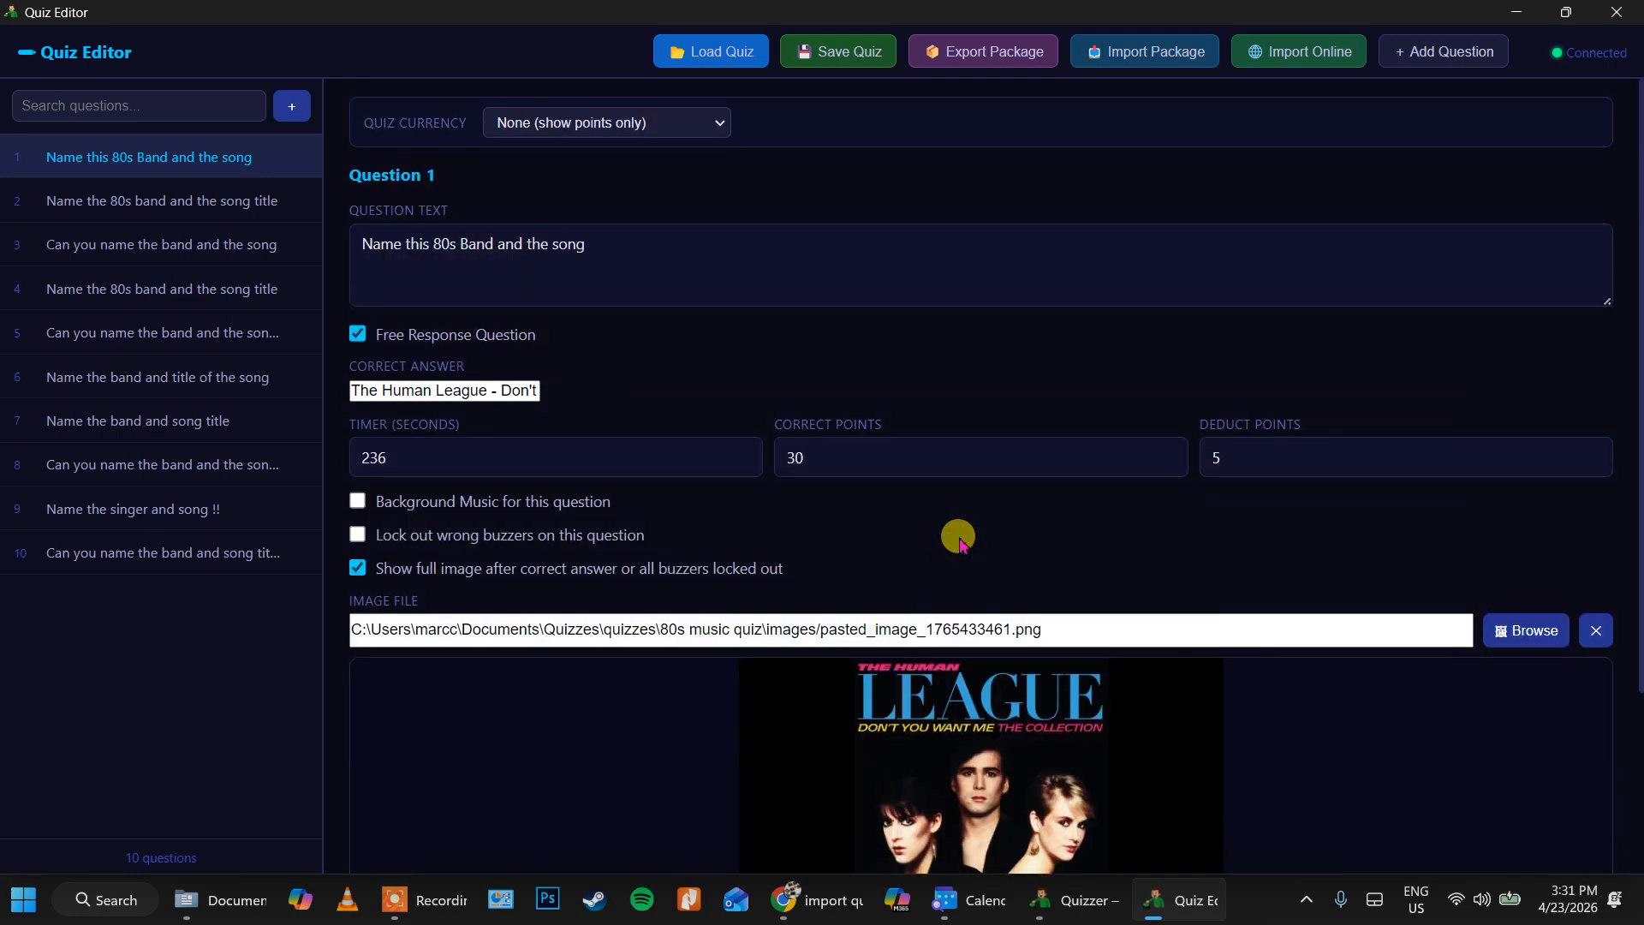
pyautogui.click(94, 199)
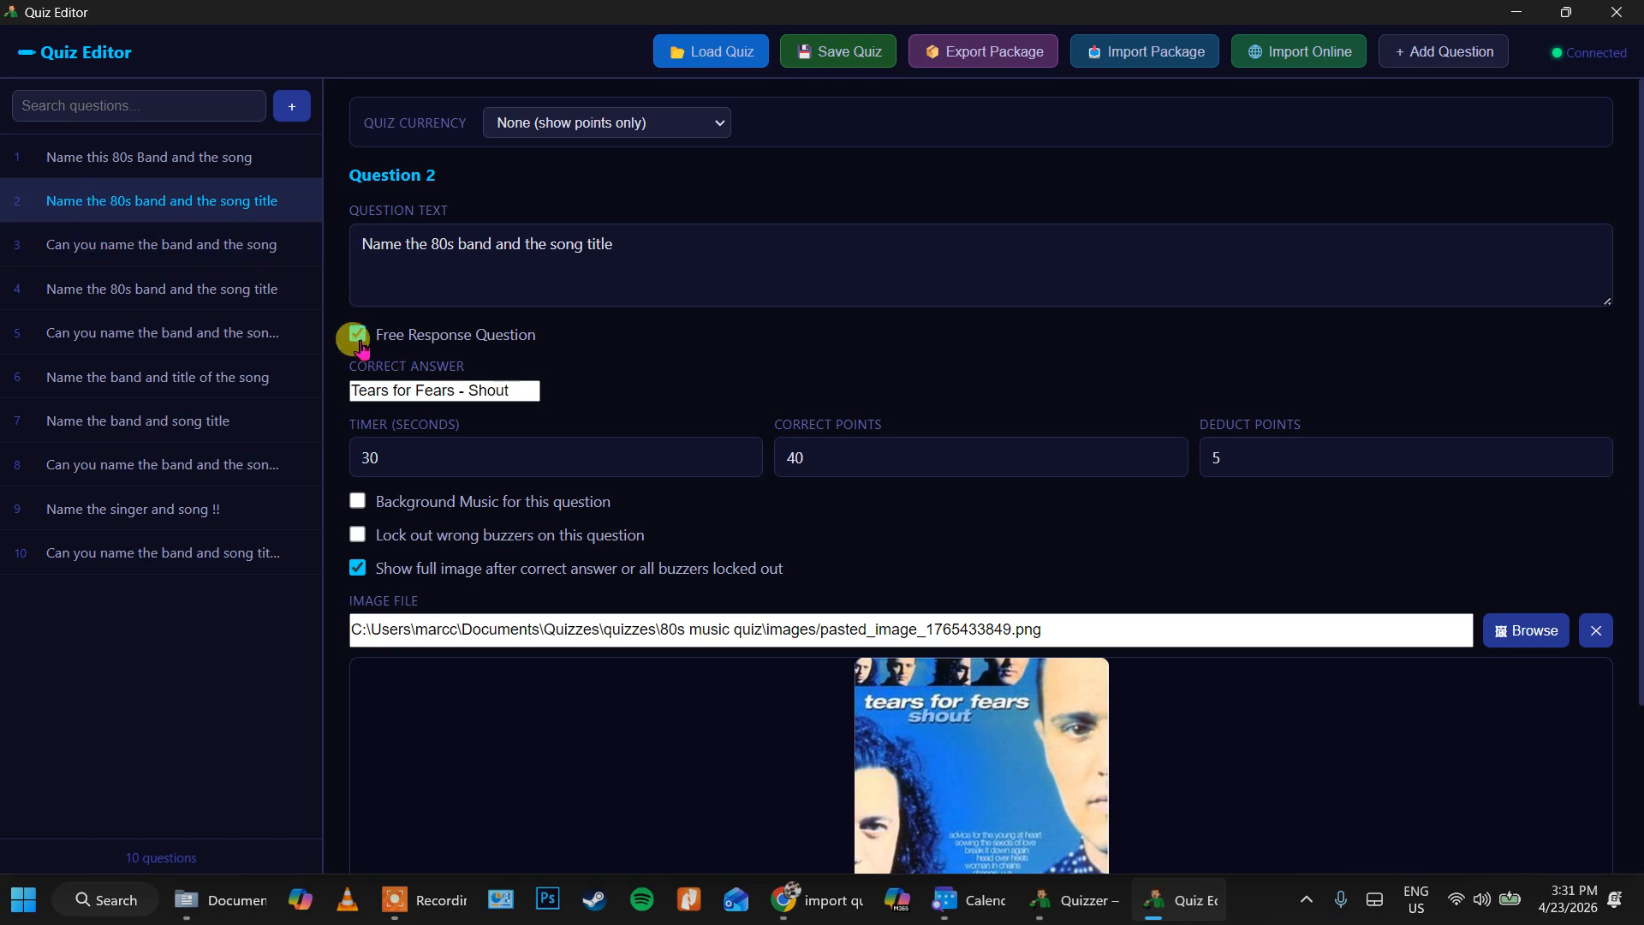
pyautogui.click(159, 168)
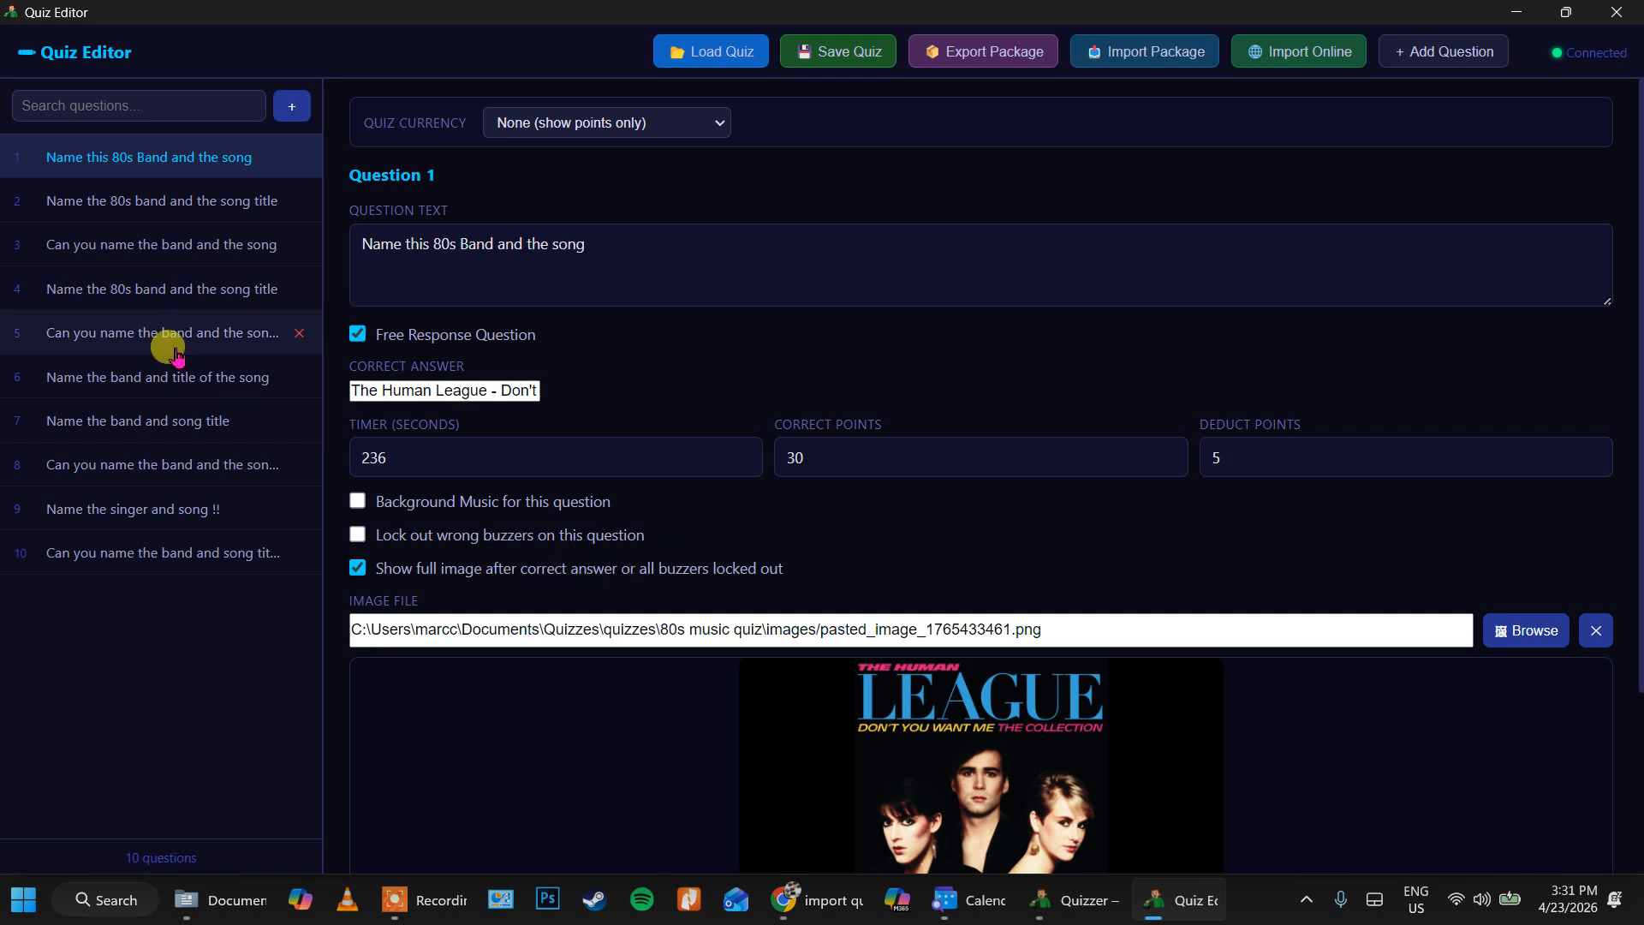
pyautogui.click(166, 209)
pyautogui.click(151, 241)
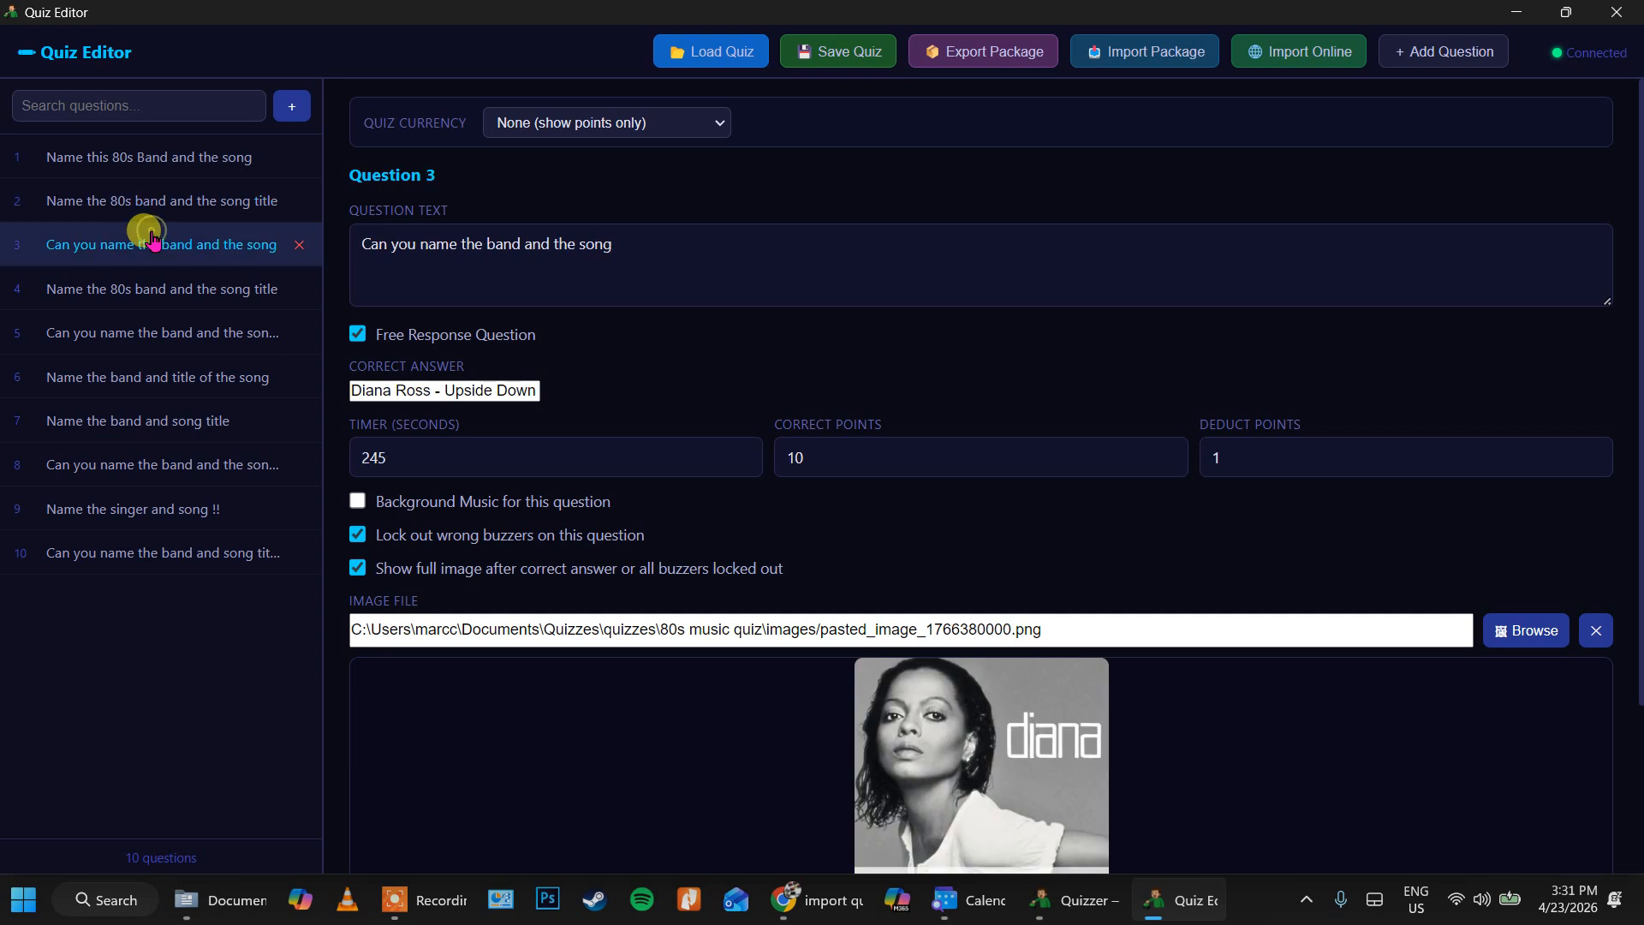
pyautogui.click(127, 284)
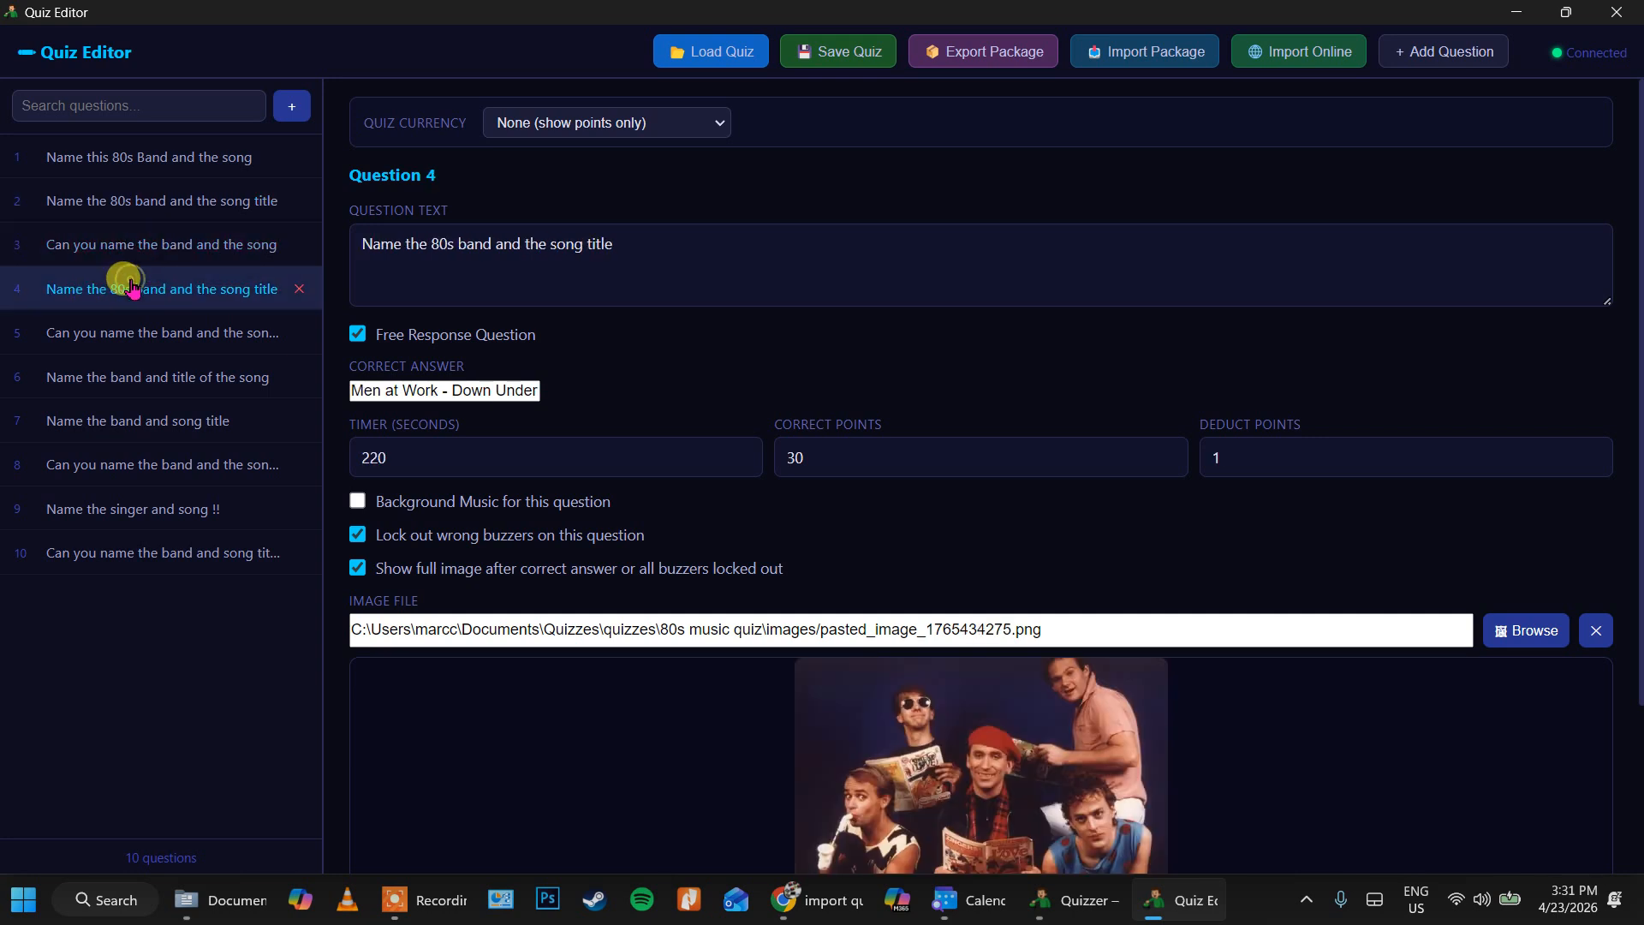
pyautogui.click(117, 334)
pyautogui.click(111, 375)
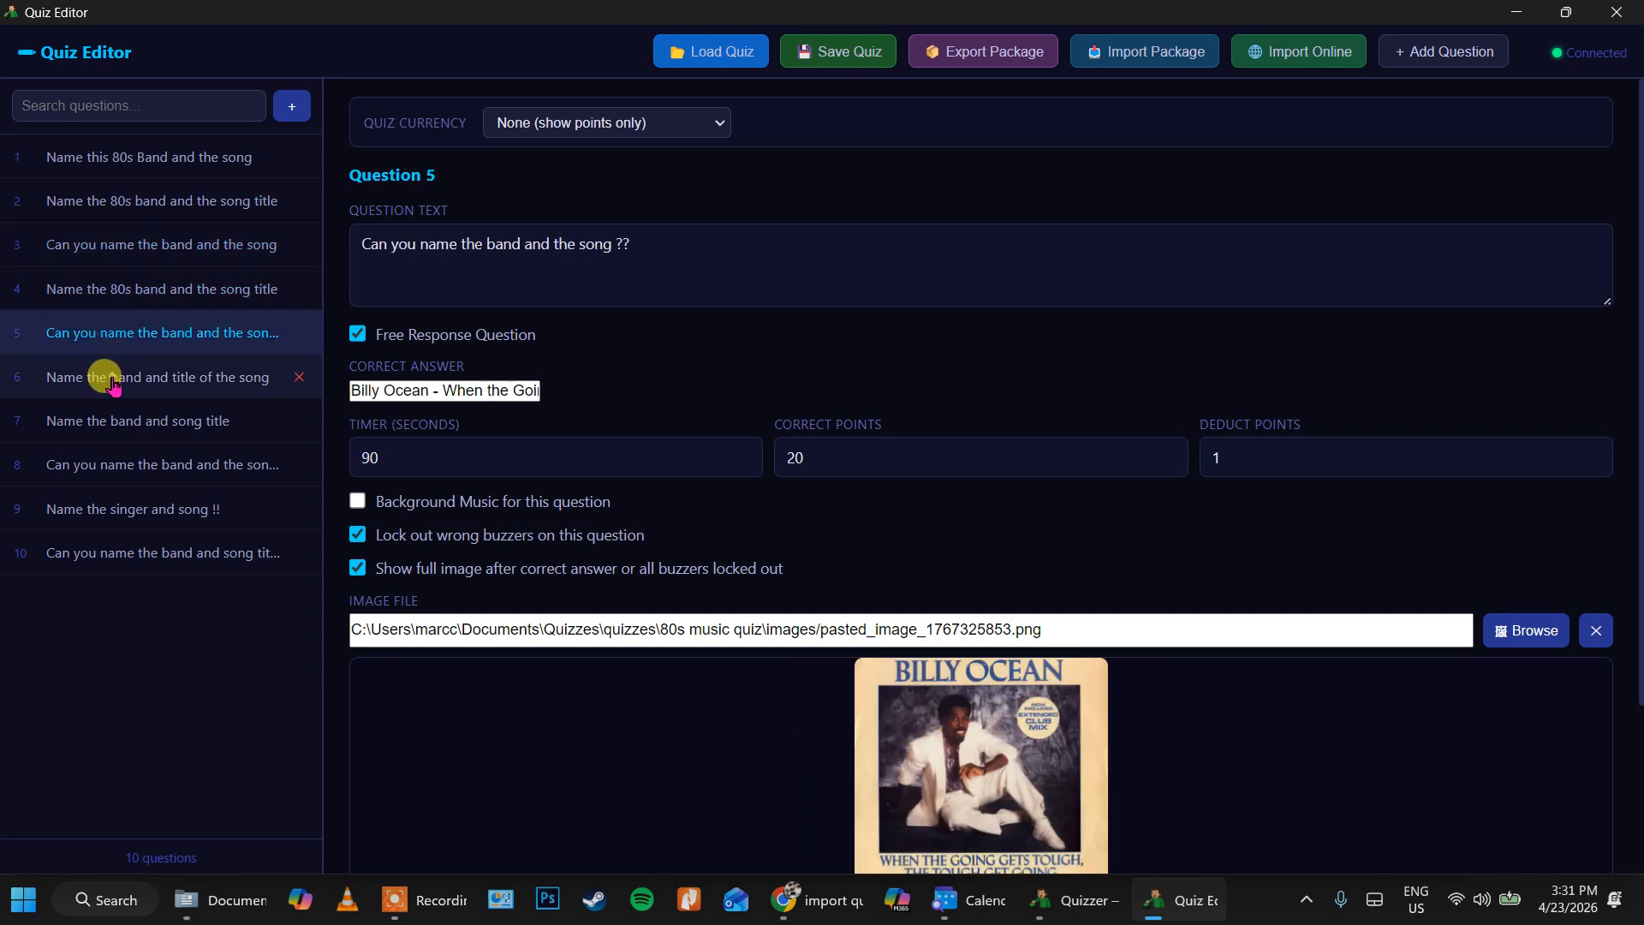
# Enable showing the full image after a correct answer or full lockout for question 7, and check questions 8 to 10
pyautogui.click(116, 425)
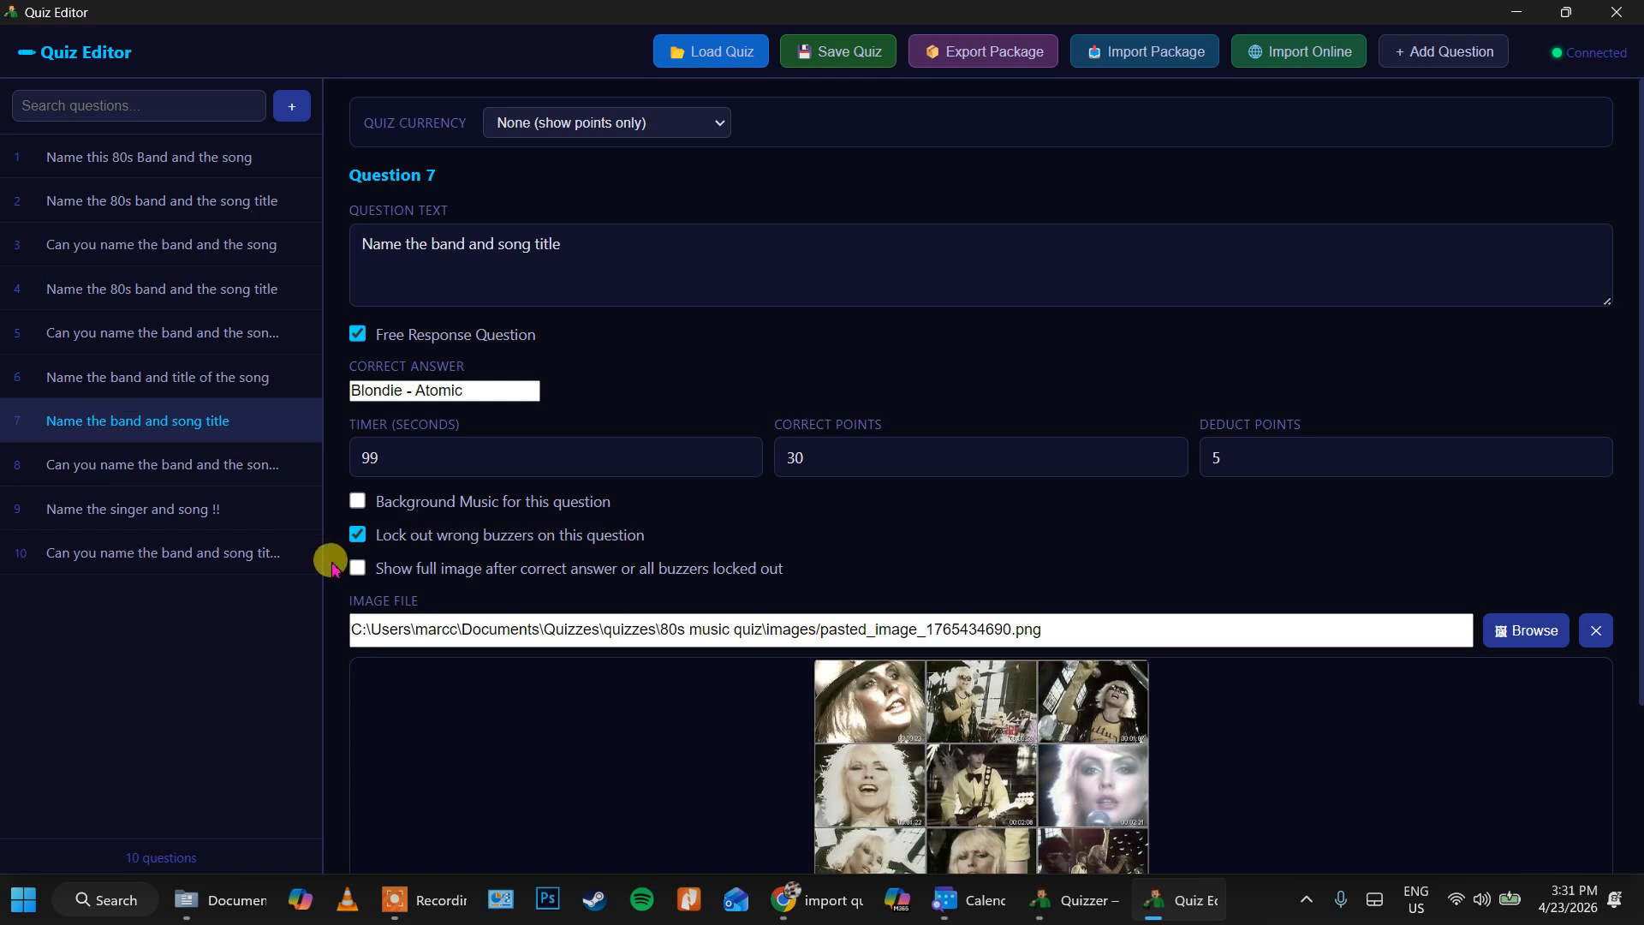
pyautogui.click(357, 568)
pyautogui.click(129, 464)
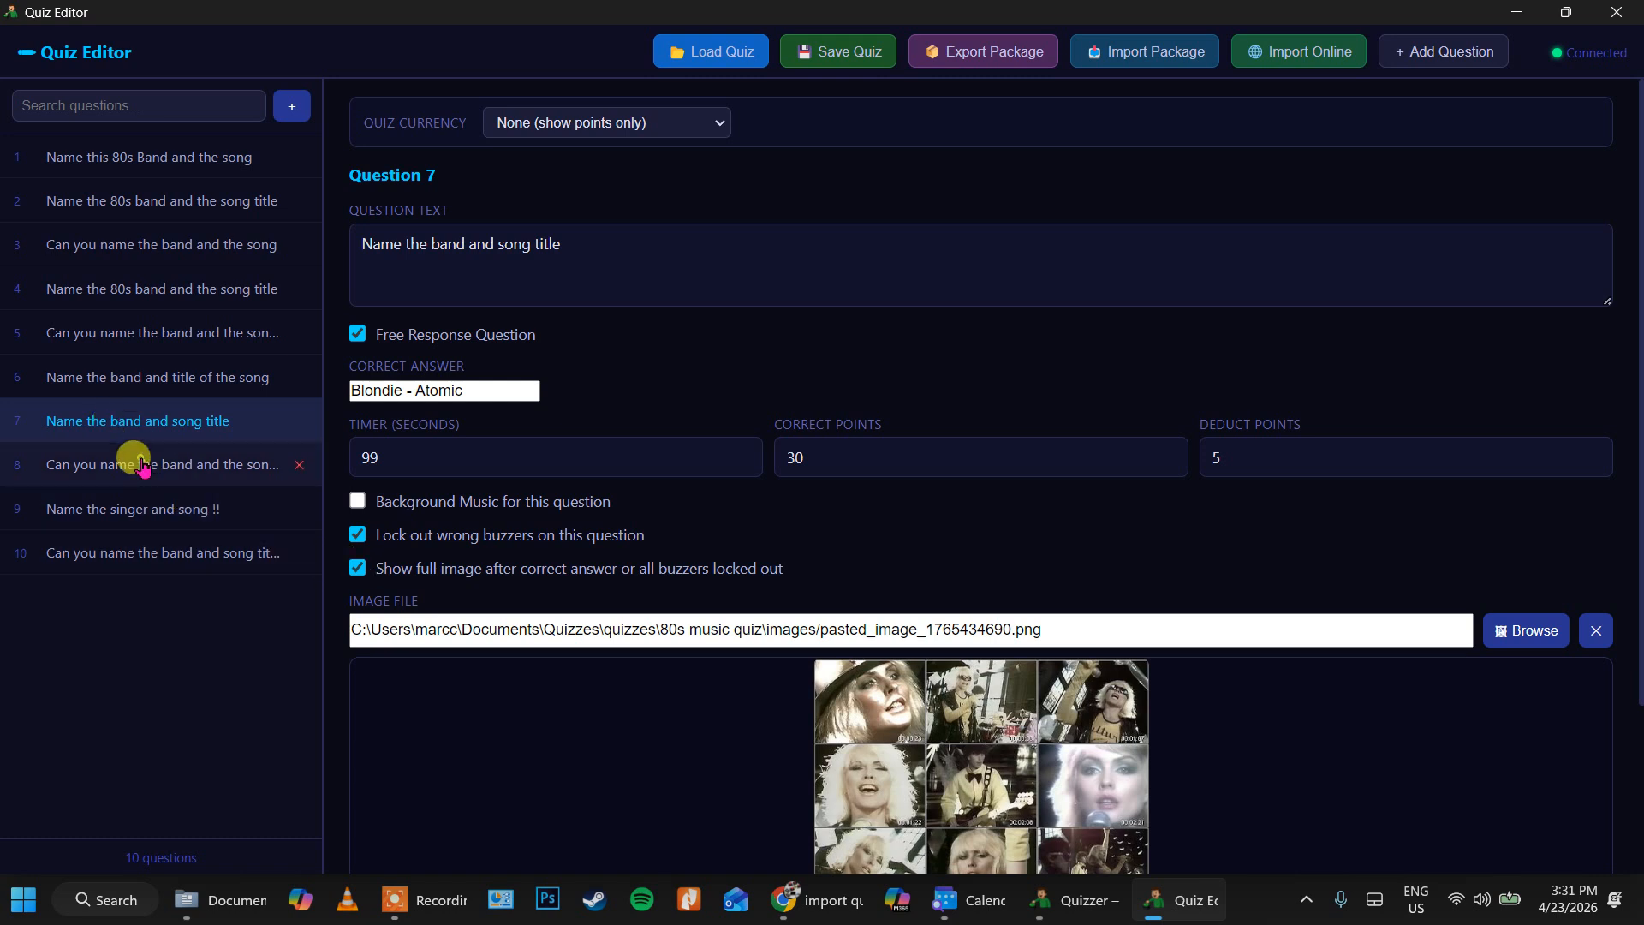
pyautogui.click(129, 510)
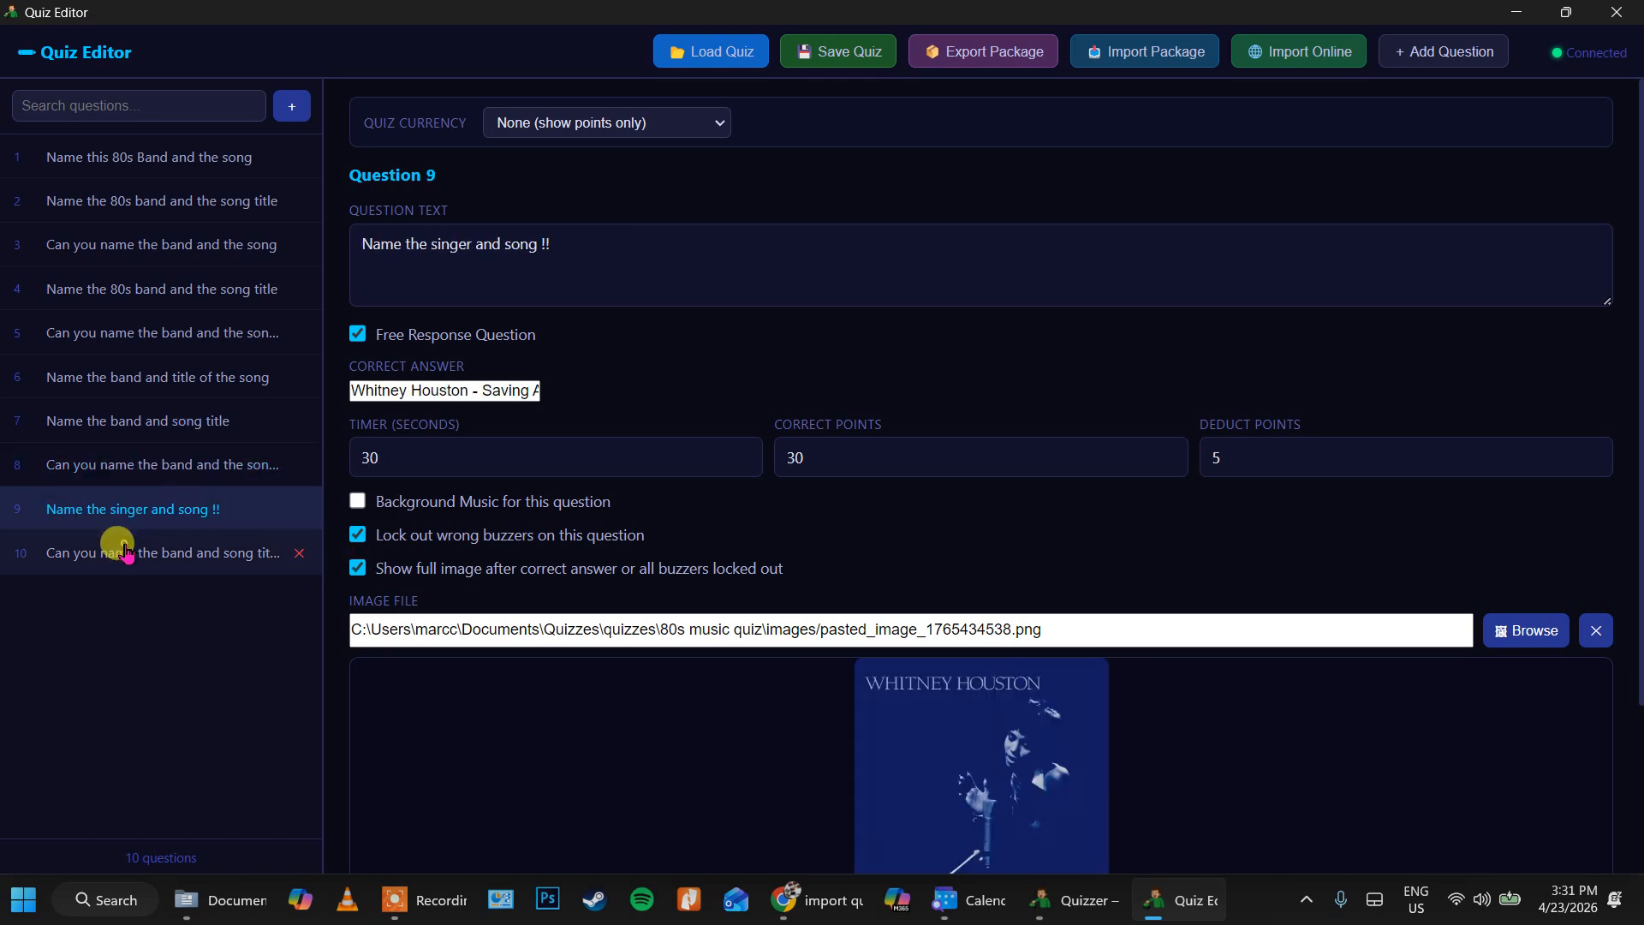
pyautogui.click(119, 553)
# Save the edited quiz again, overwriting the quiz file in the 80s music quiz folder
pyautogui.click(835, 55)
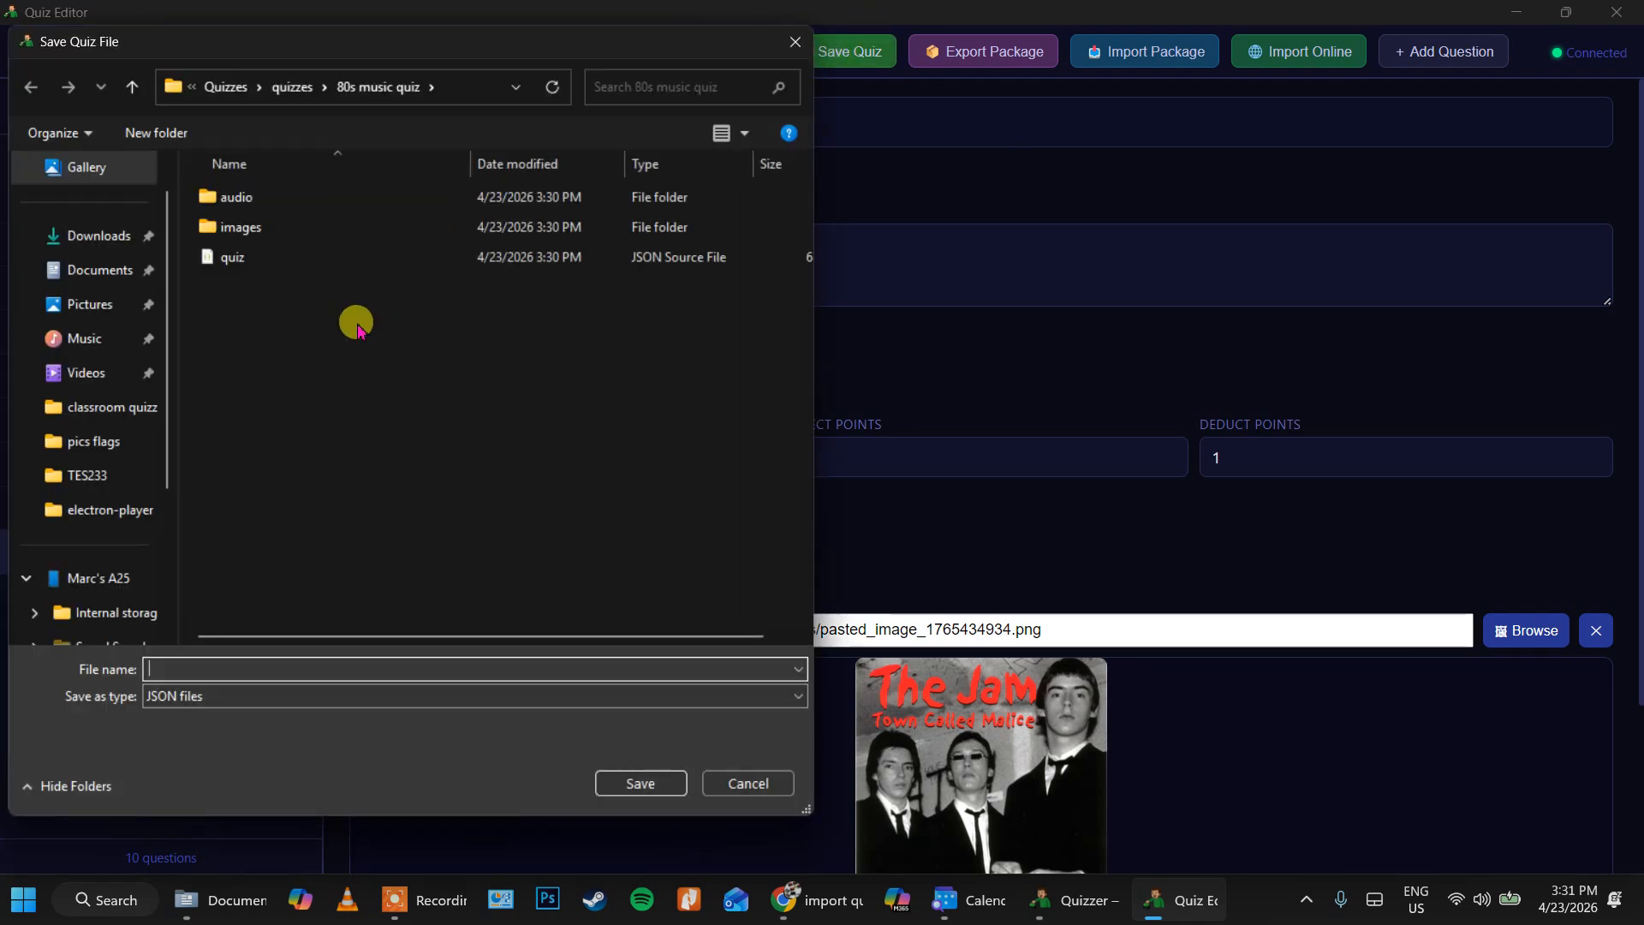
pyautogui.click(235, 257)
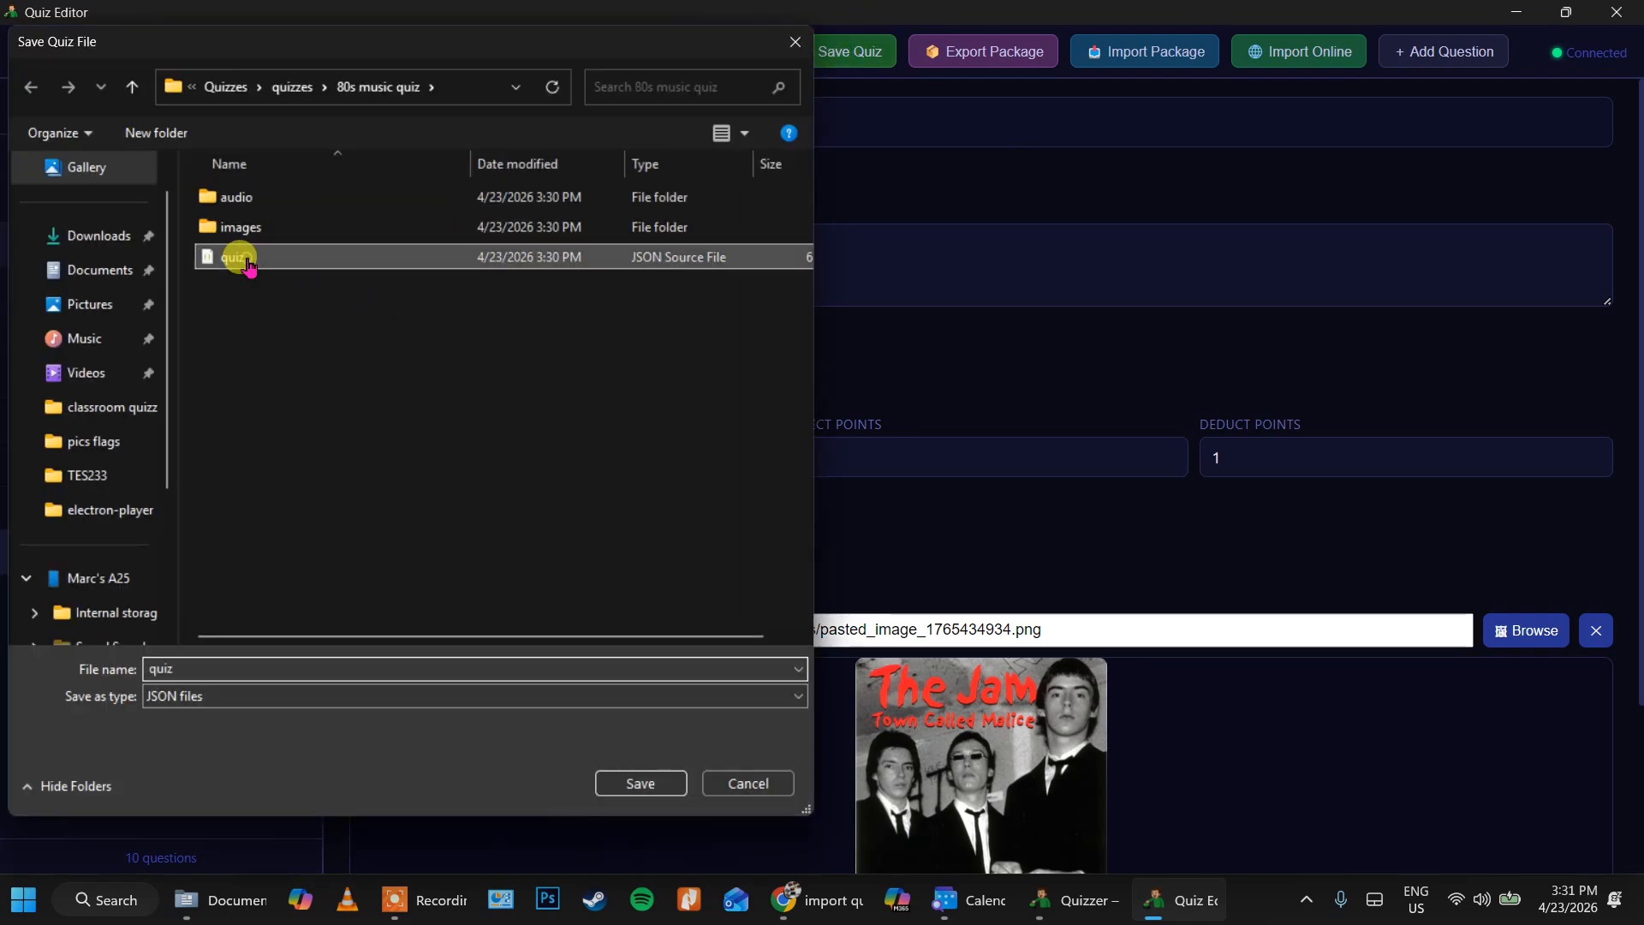
pyautogui.doubleClick(244, 259)
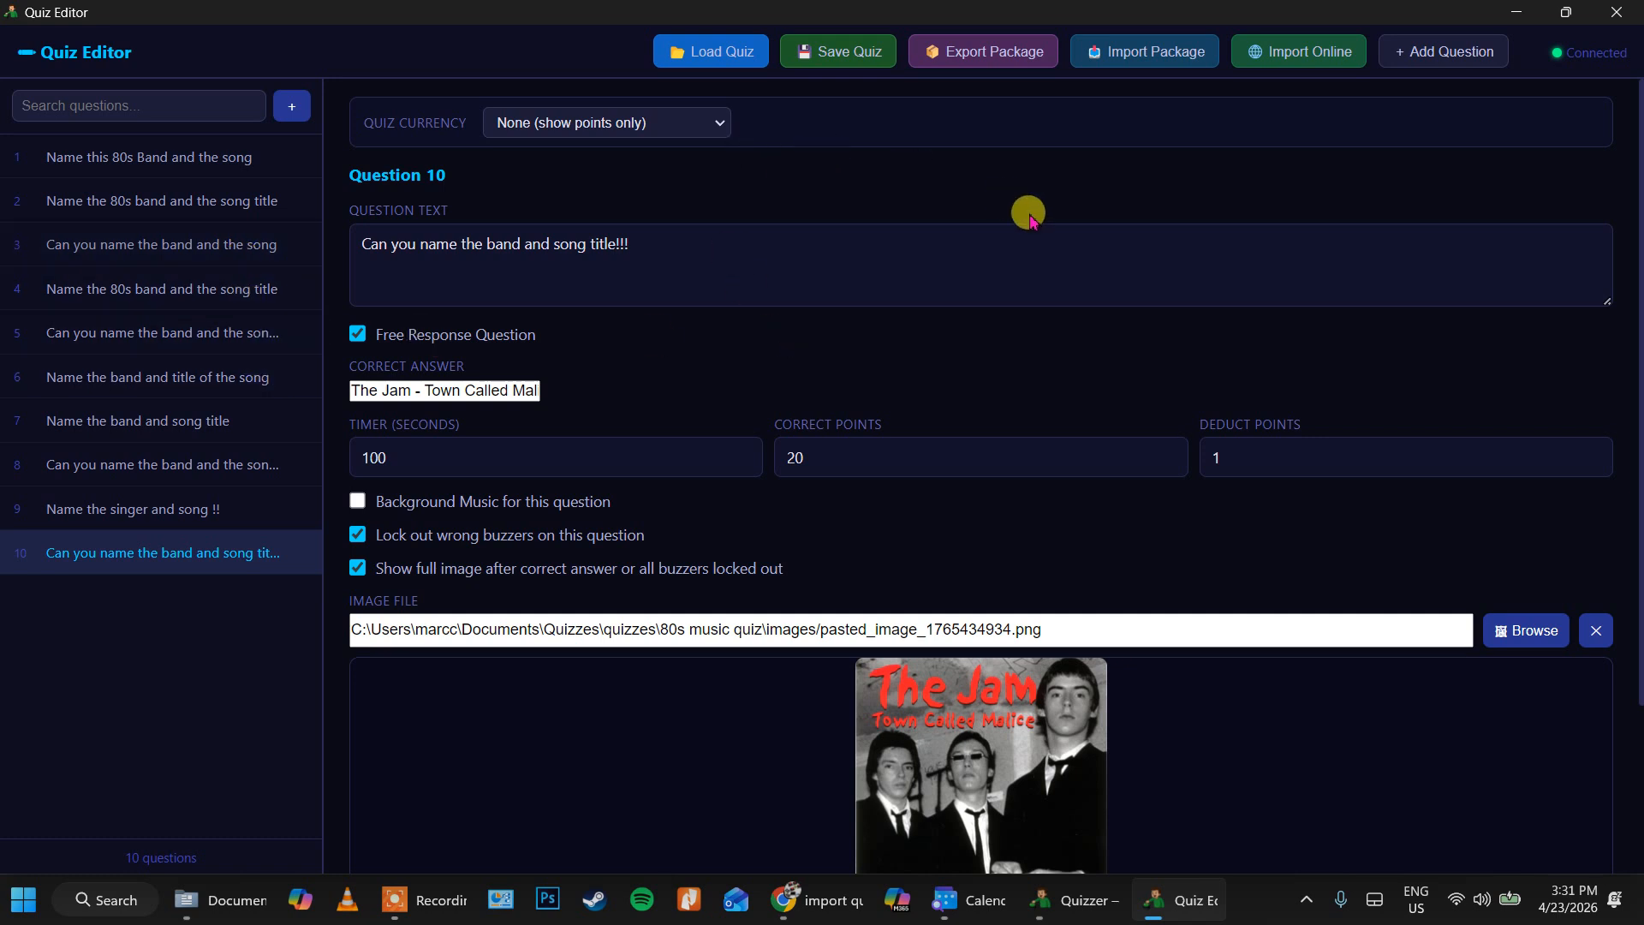
# Export the quiz as a quiz package named "80s zip" in the Documents > Quizzes folder
pyautogui.click(992, 55)
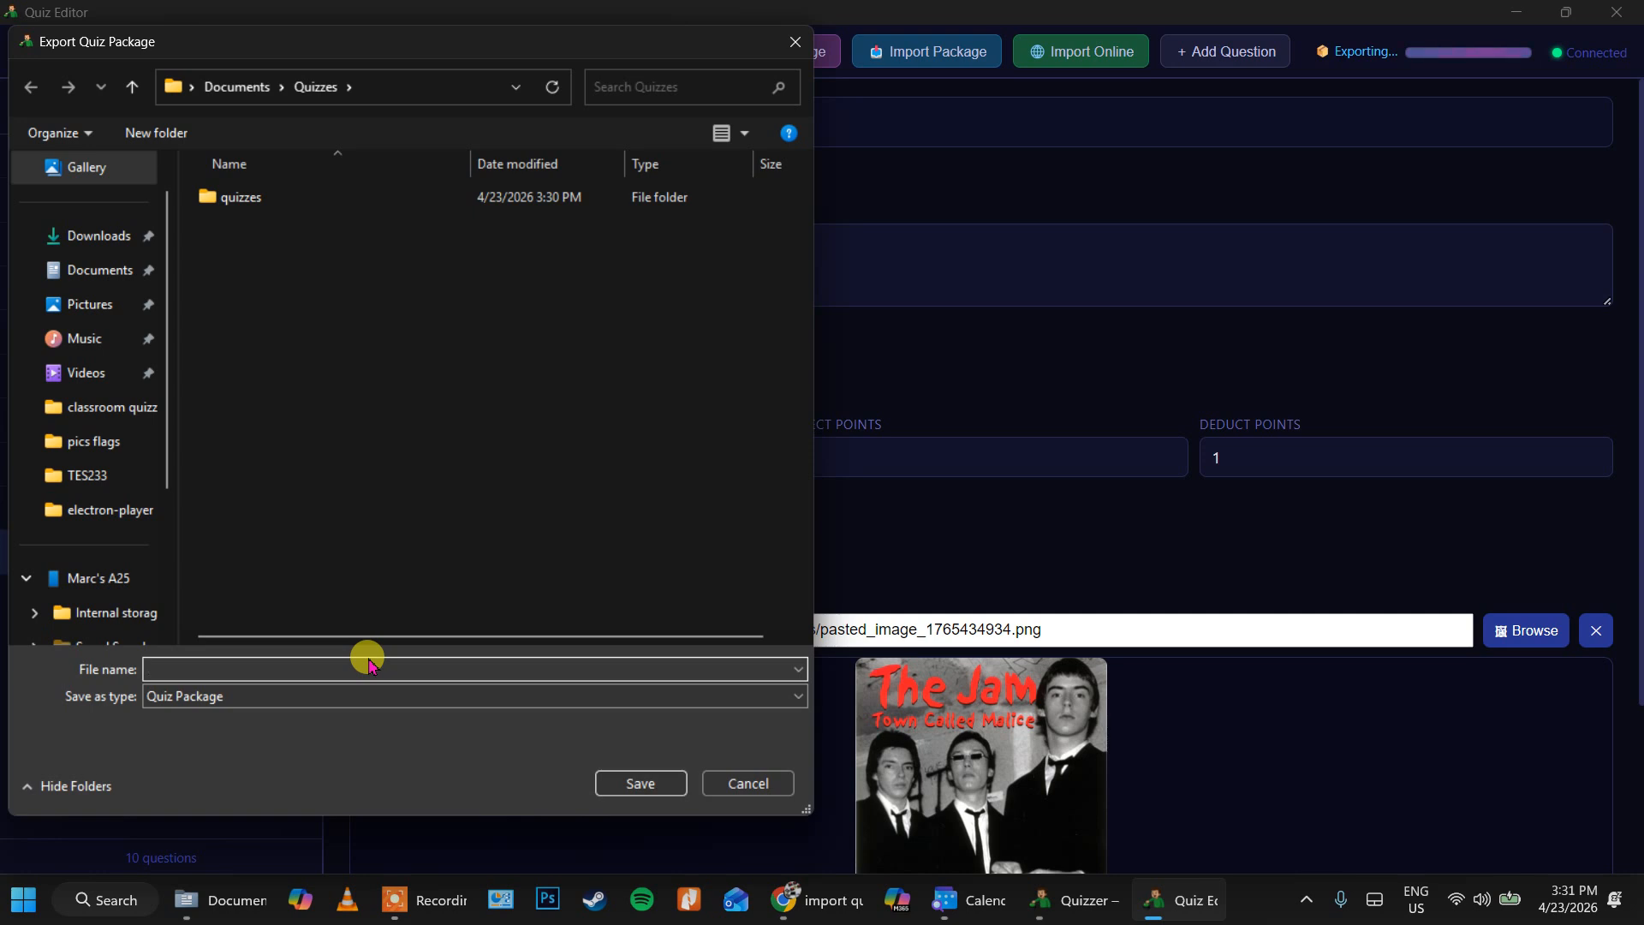
pyautogui.write('80s zip')
pyautogui.click(625, 786)
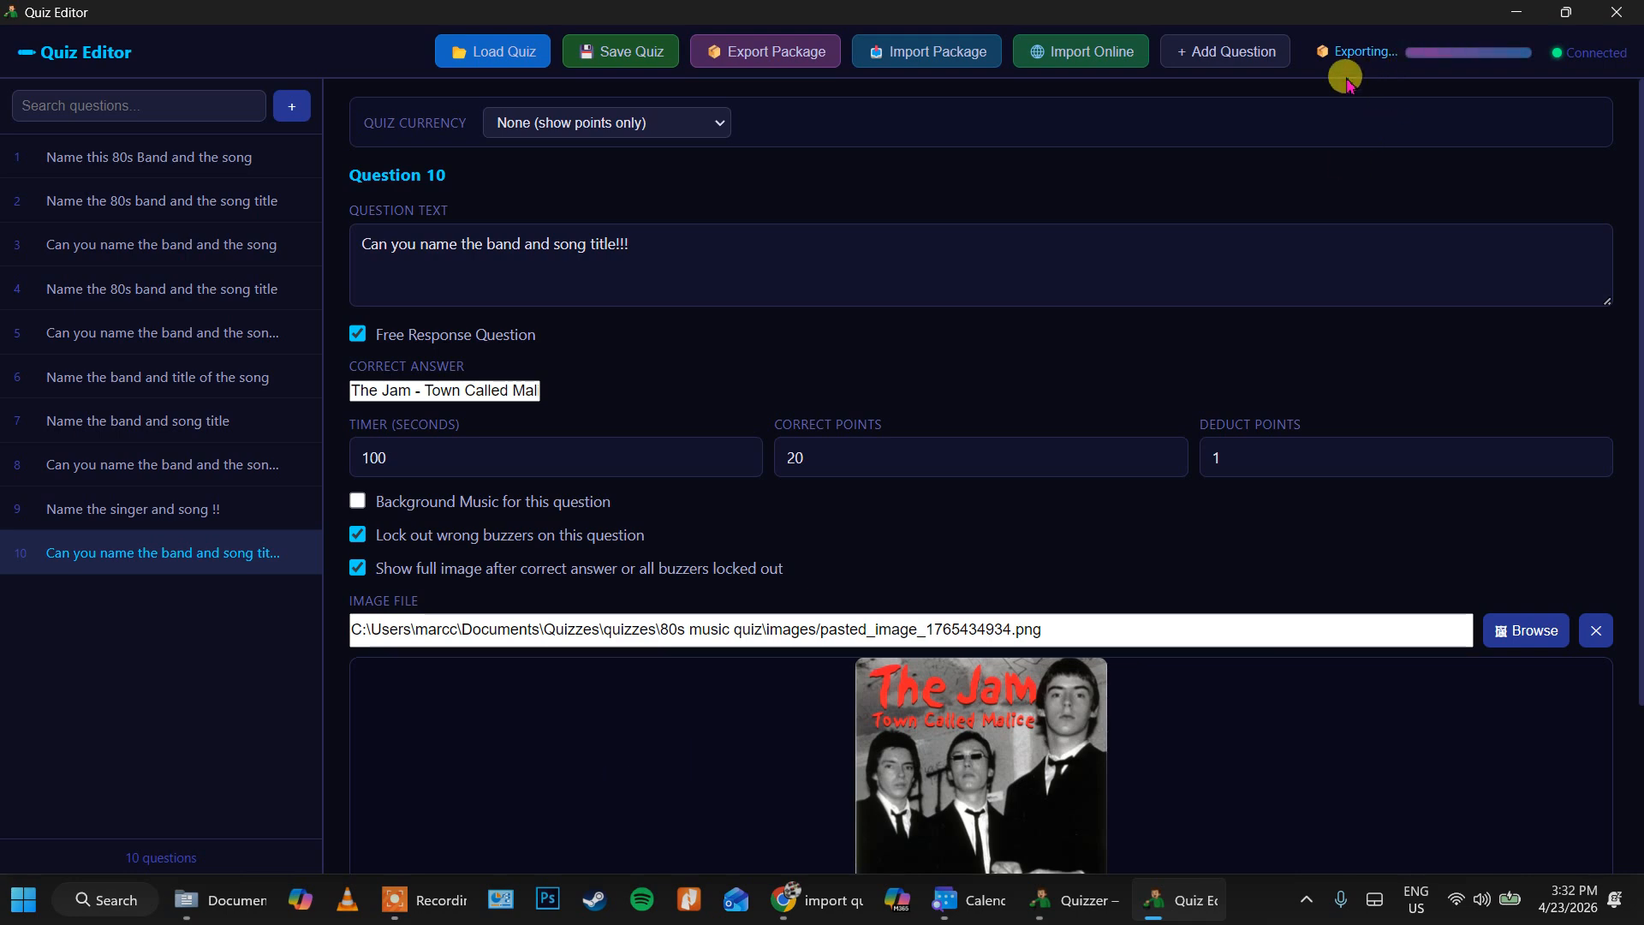
# Switch to File Explorer and locate the exported 80s zip package in the Documents > Quizzes folder
pyautogui.click(232, 895)
pyautogui.scroll(-4, 515, 566)
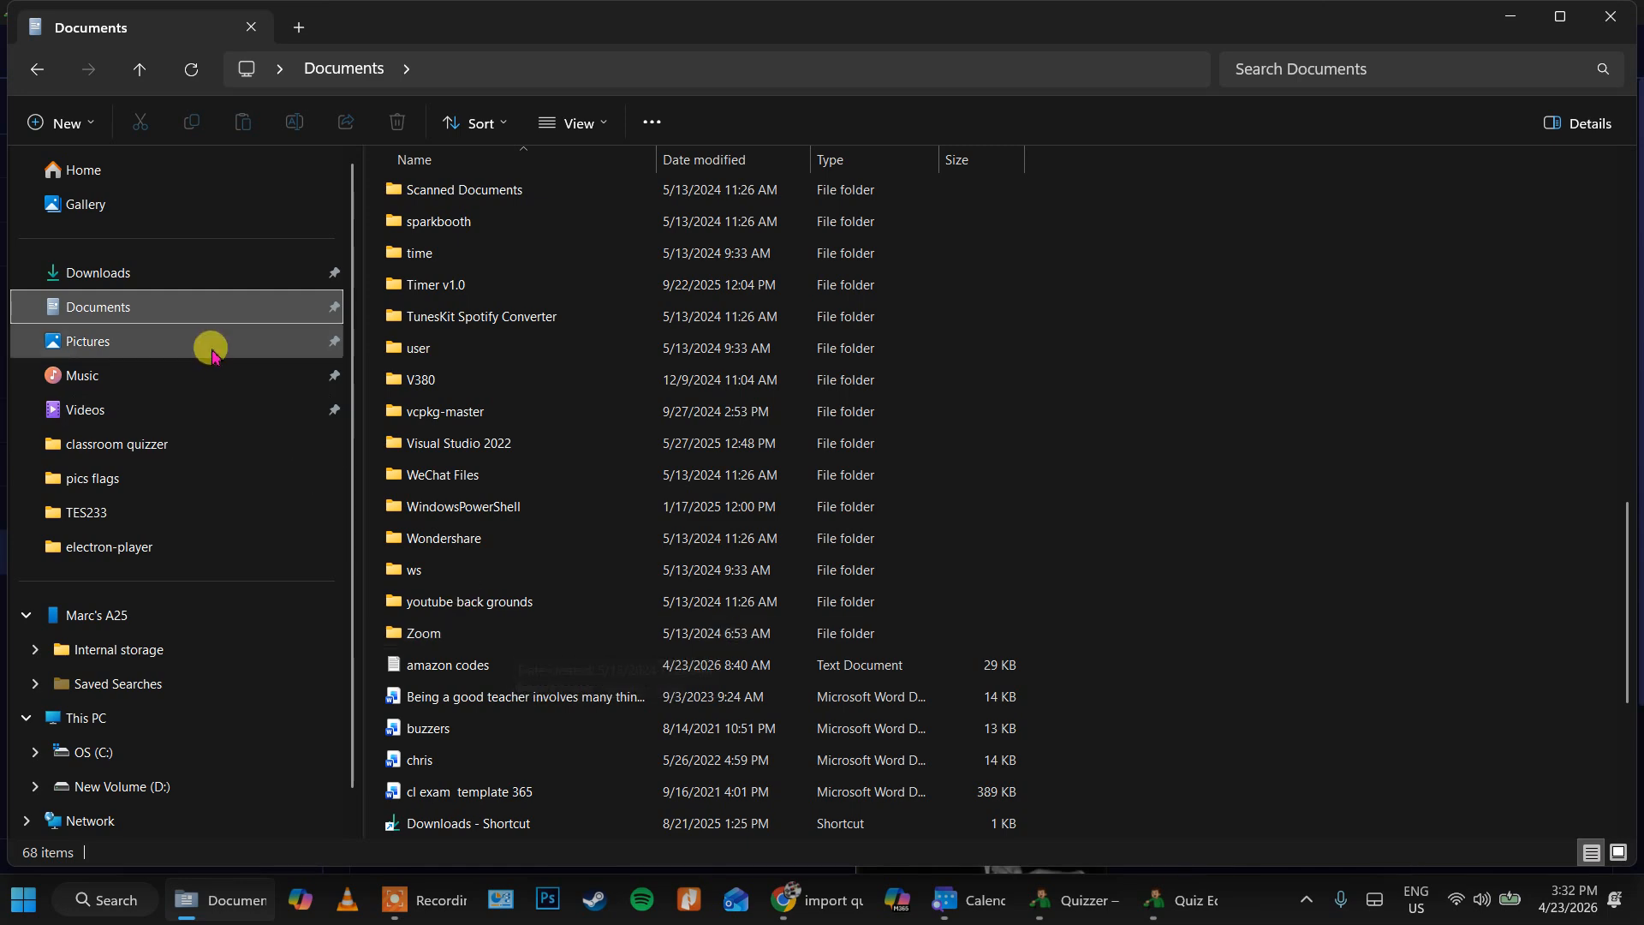
pyautogui.click(189, 70)
pyautogui.scroll(6, 423, 518)
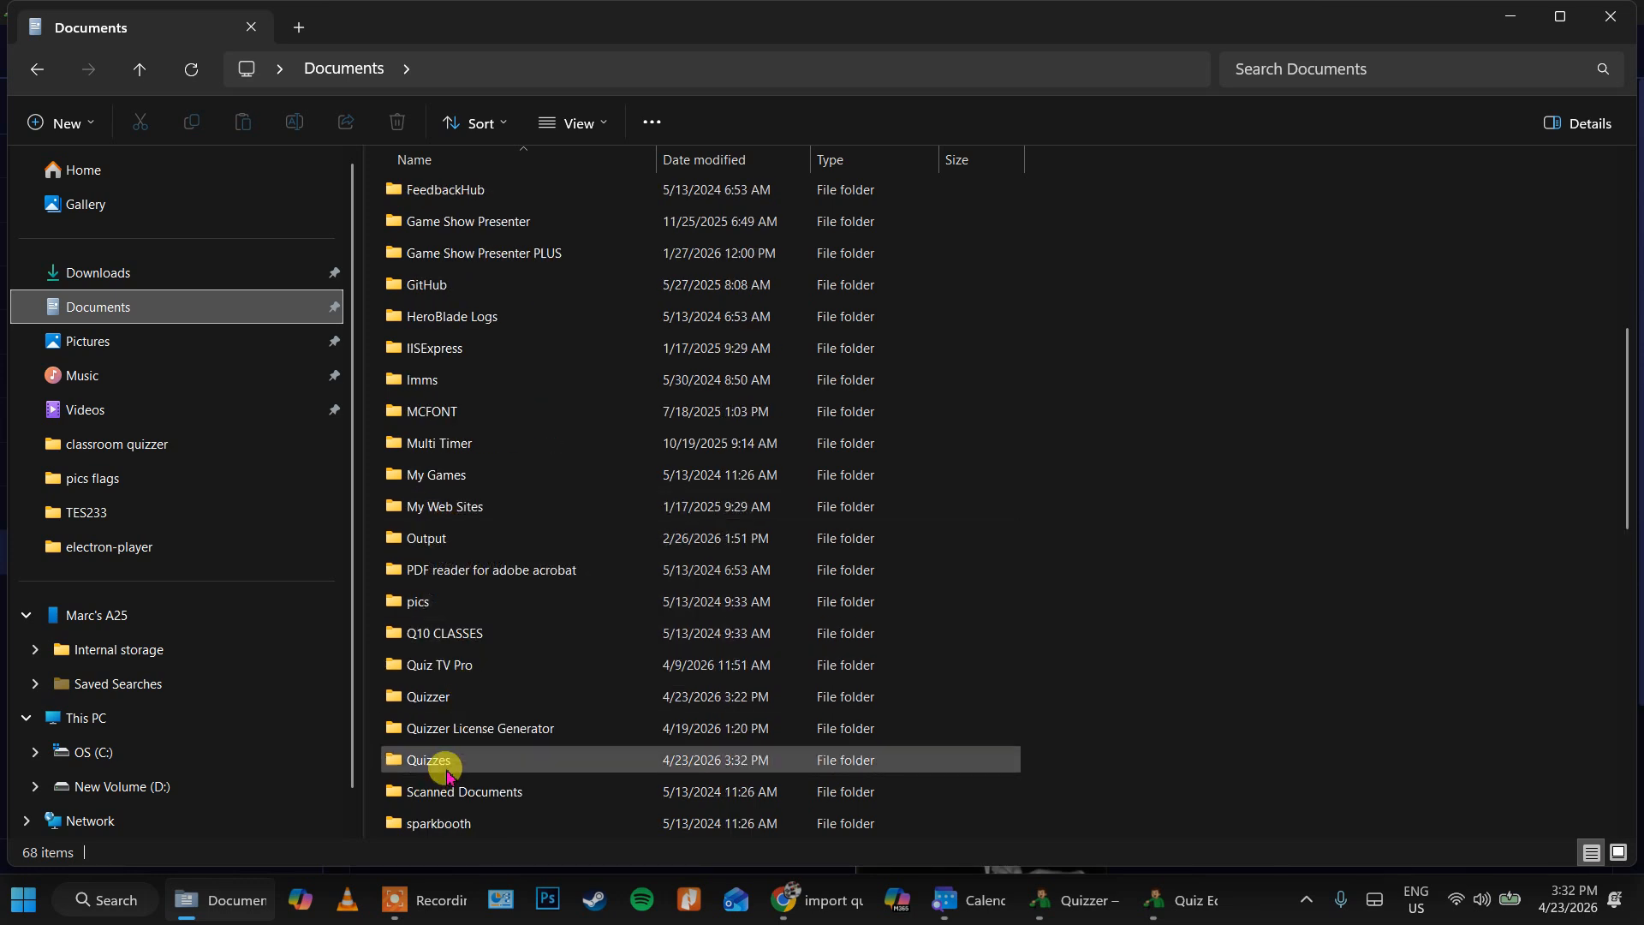
pyautogui.doubleClick(436, 762)
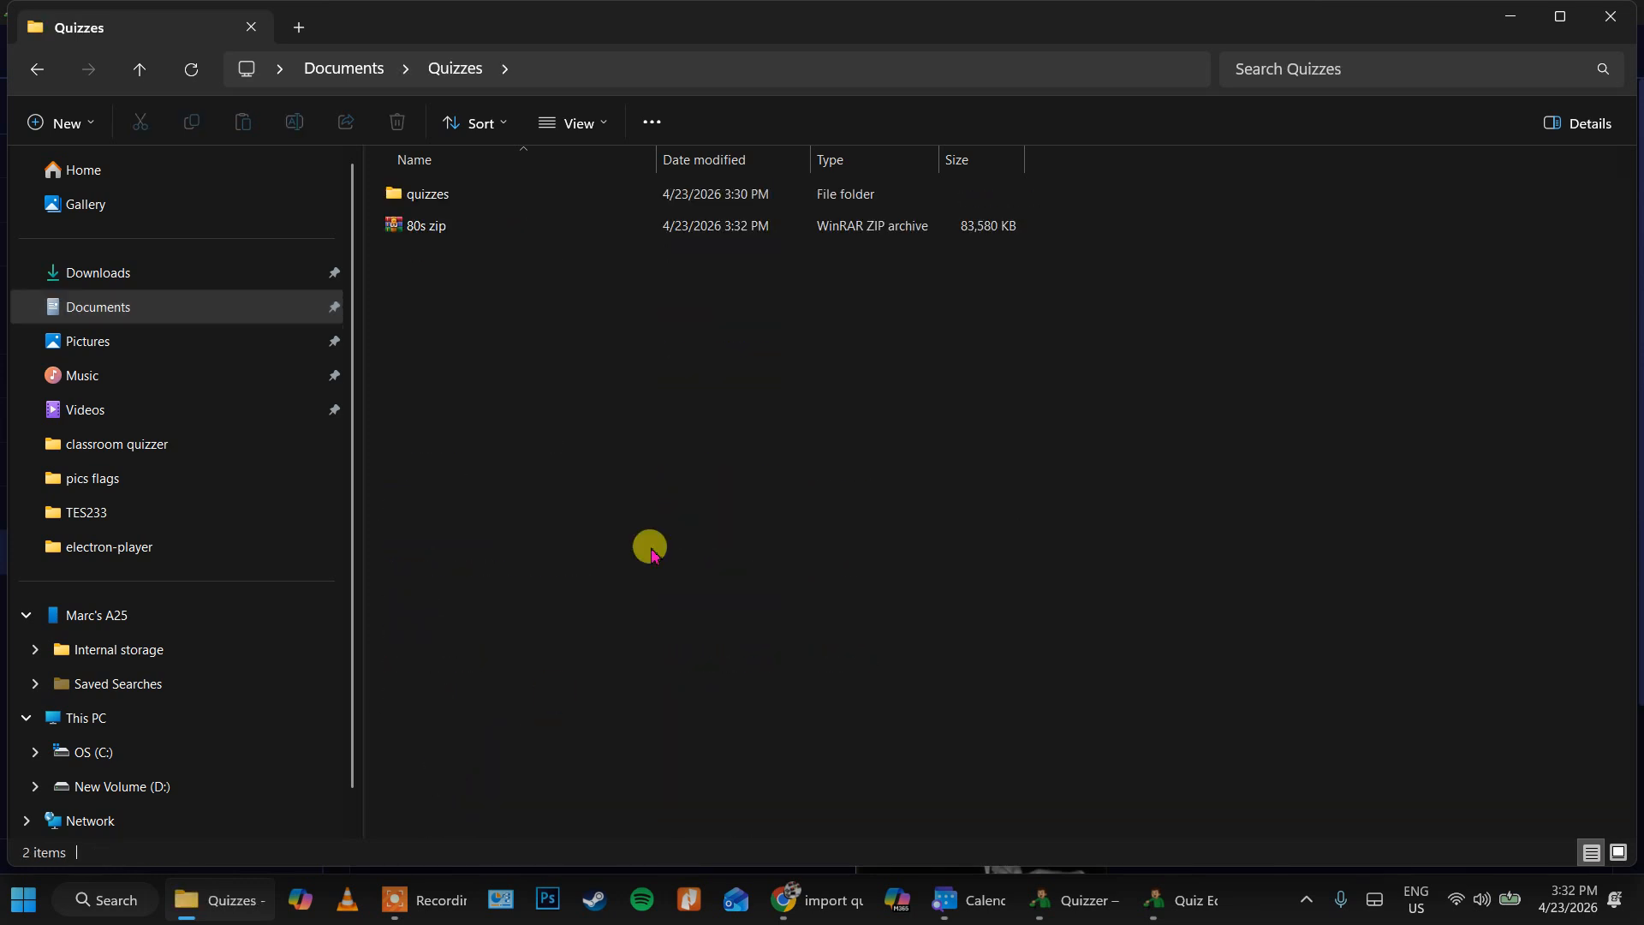
pyautogui.click(429, 234)
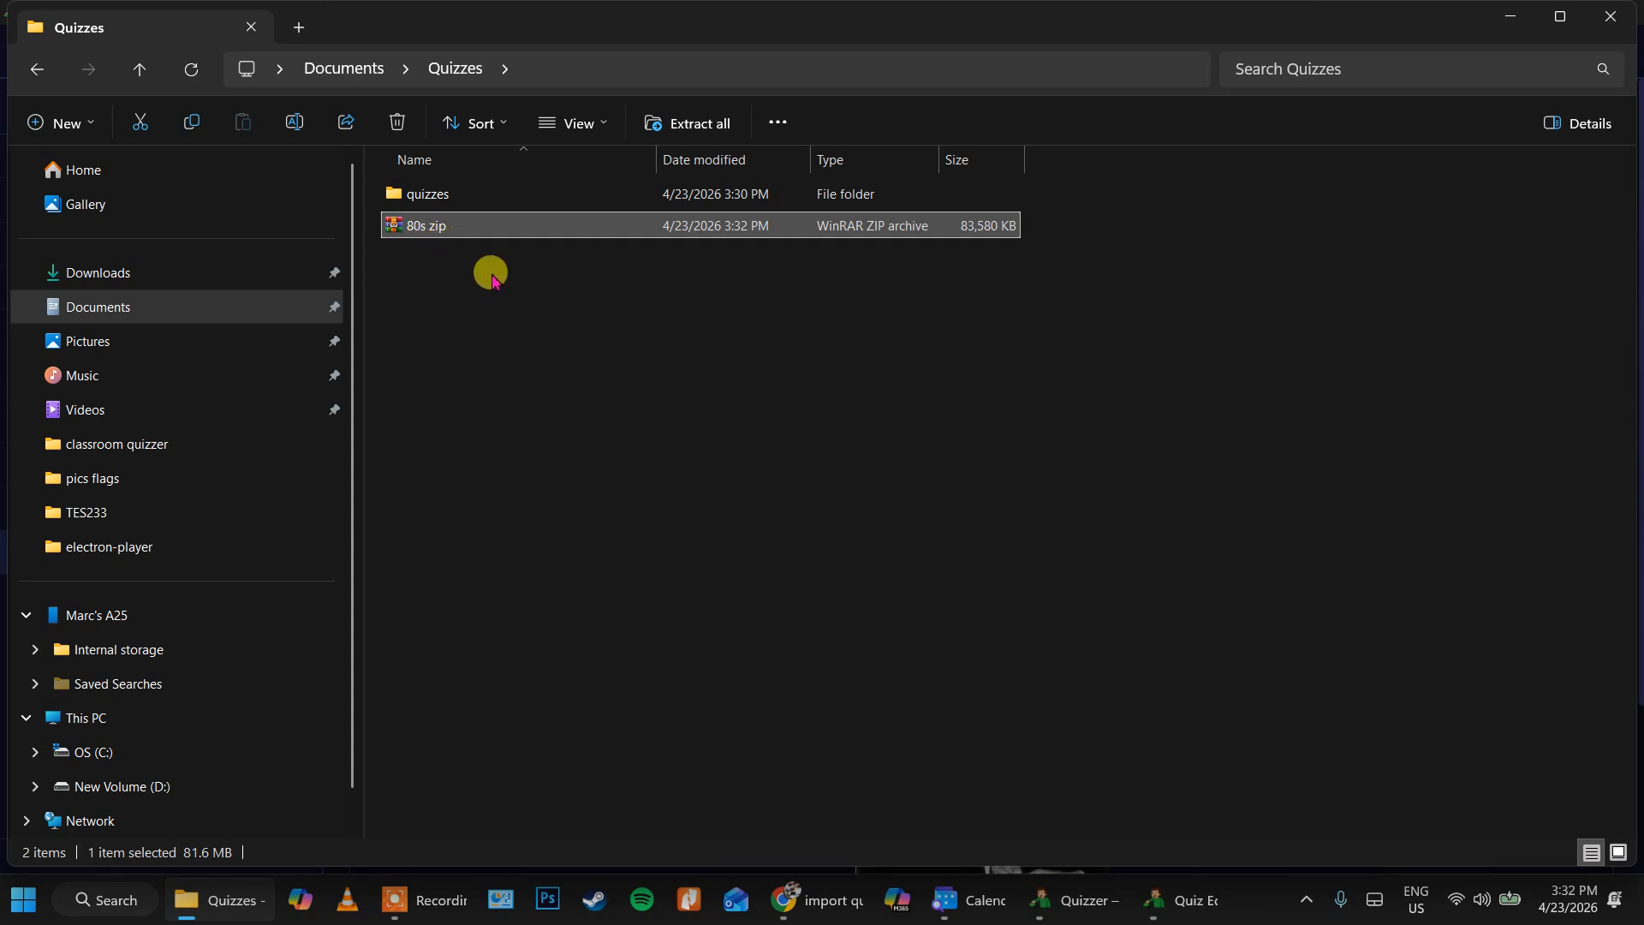
# Switch to the Quiz Editor, import the 80s zip quiz package from Documents > Quizzes, and close the editor after checking question 1
pyautogui.click(826, 907)
pyautogui.click(822, 908)
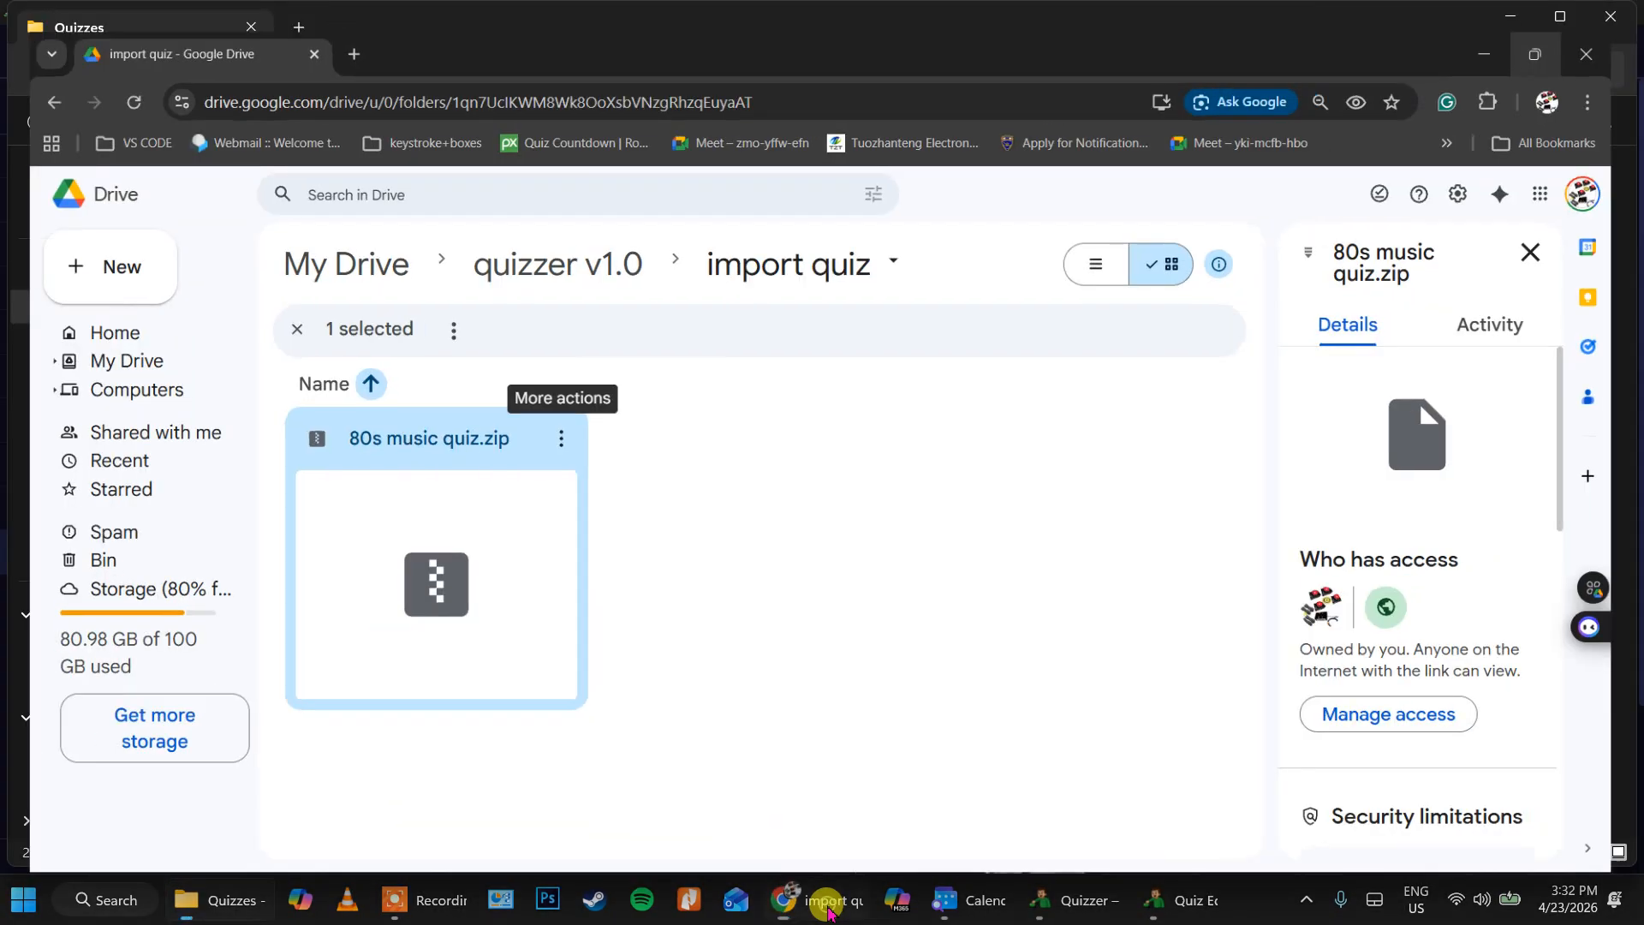
pyautogui.click(1178, 907)
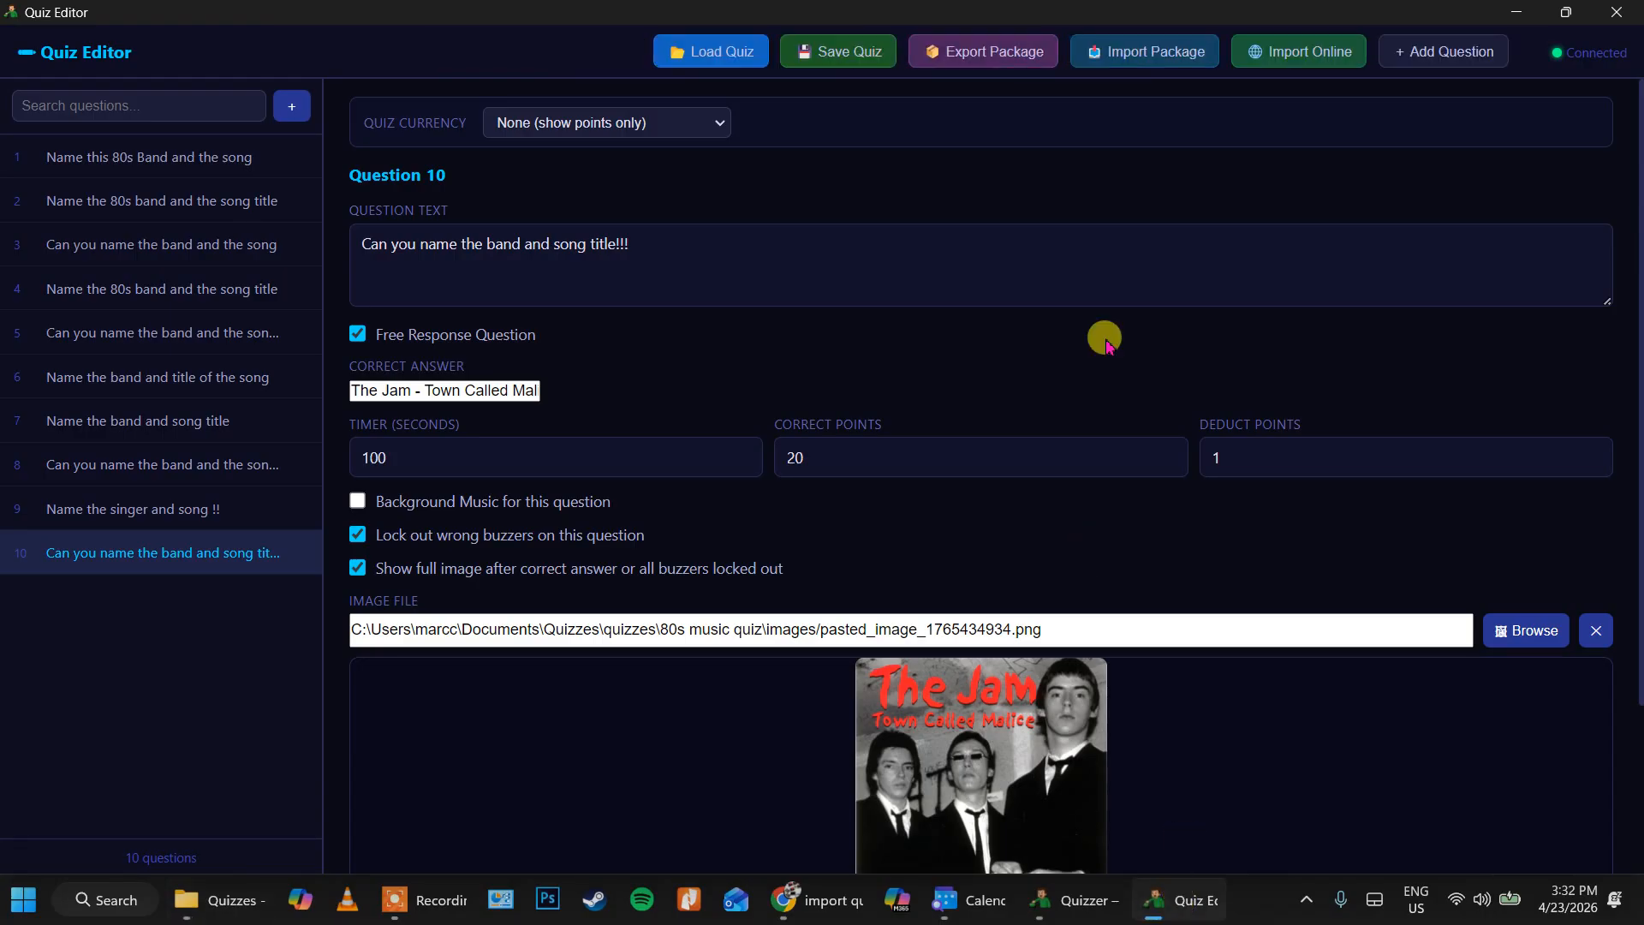
pyautogui.click(1132, 57)
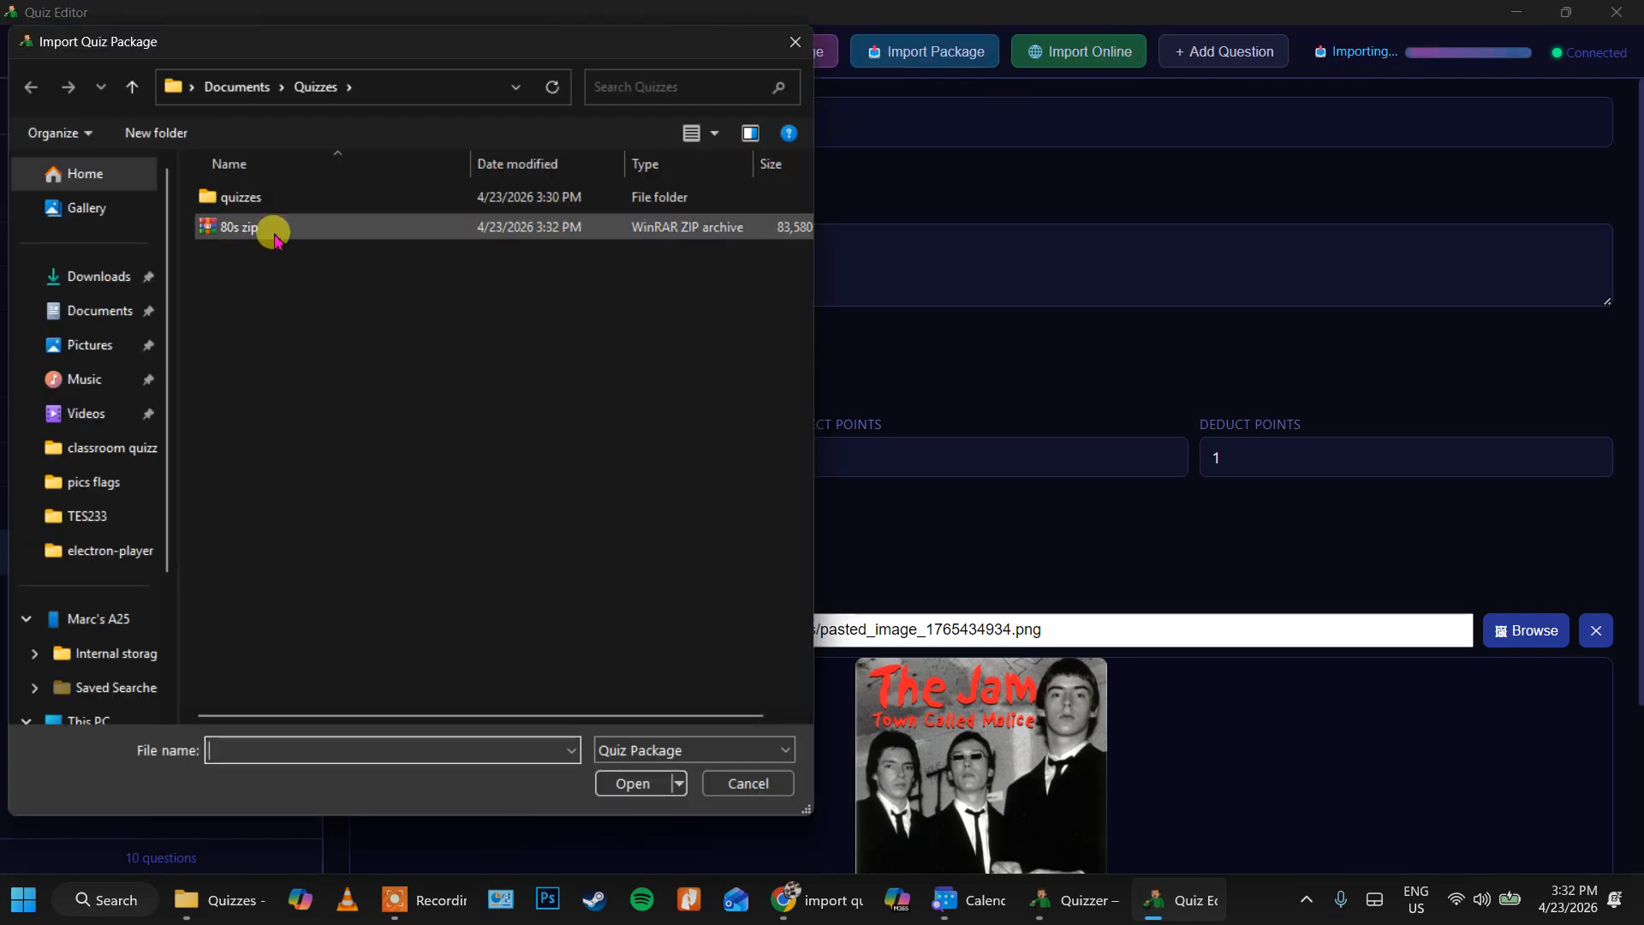
pyautogui.doubleClick(274, 231)
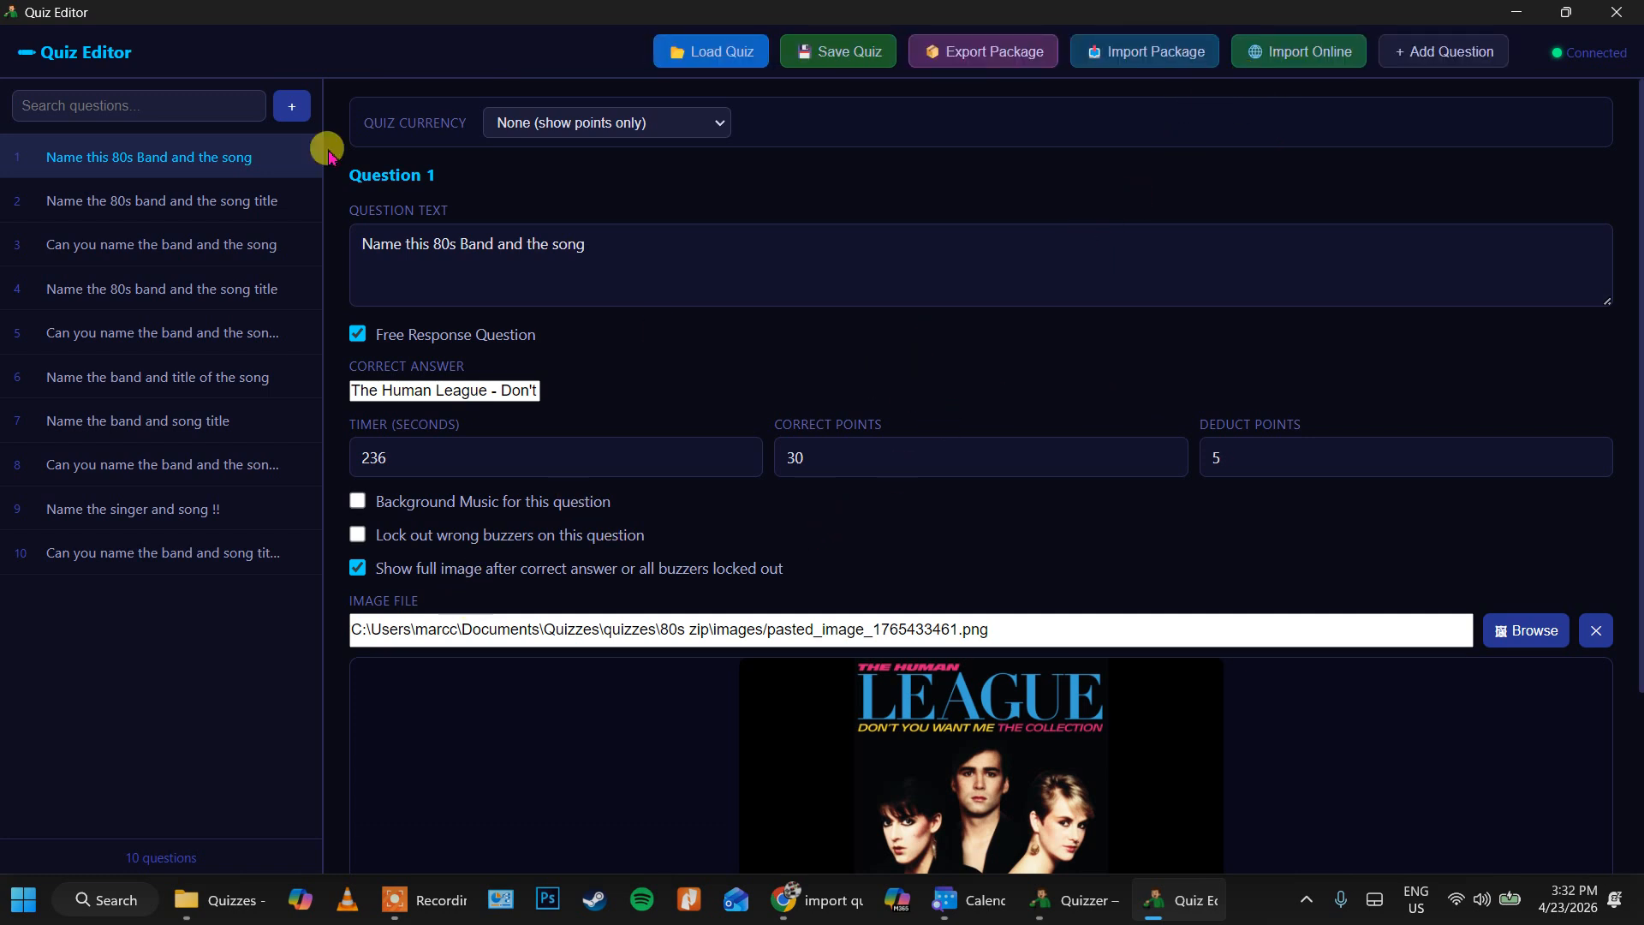
pyautogui.scroll(-3, 903, 663)
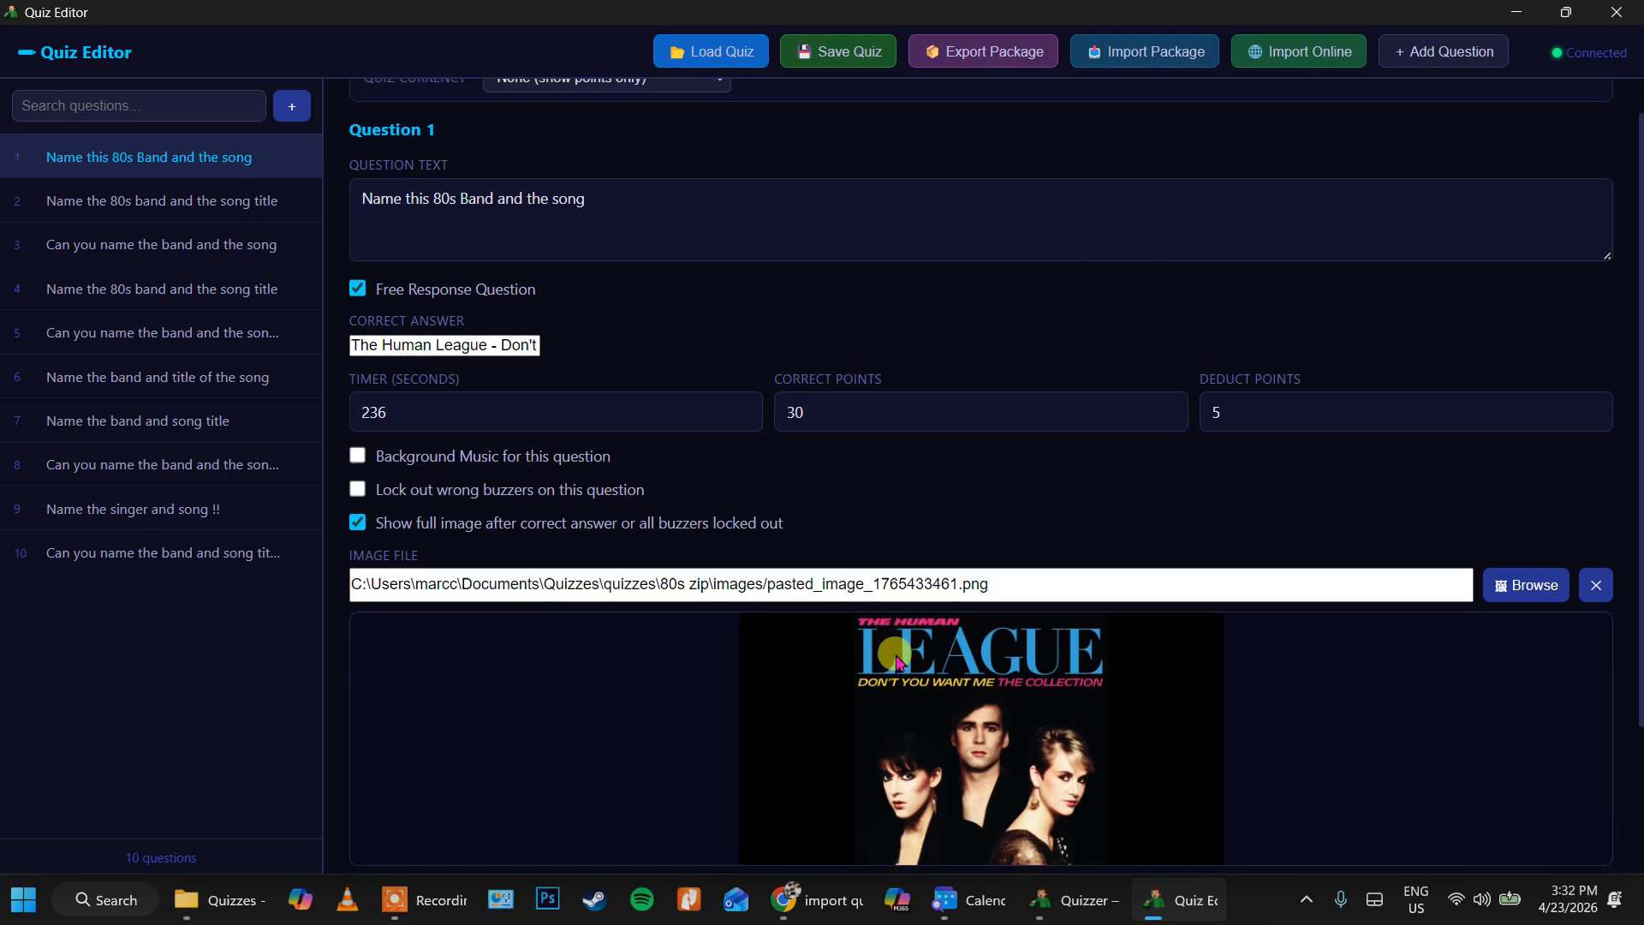
pyautogui.click(1612, 12)
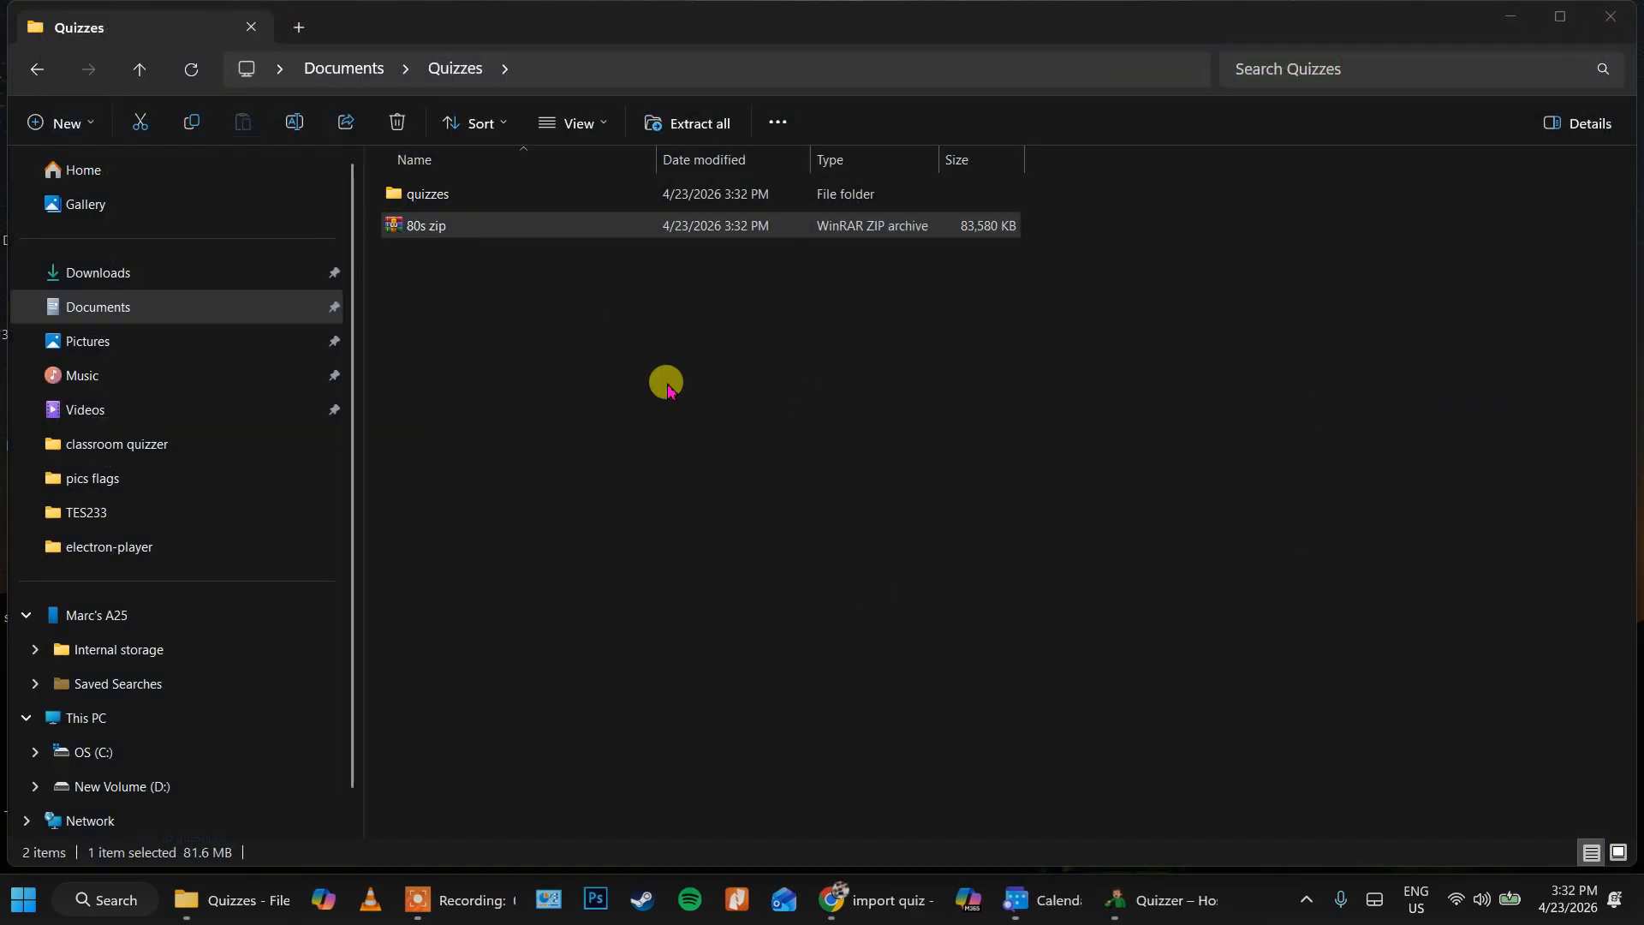
# Switch to Quizzer Host Control and set the choice font size to 41 in the appearance settings
pyautogui.click(1167, 896)
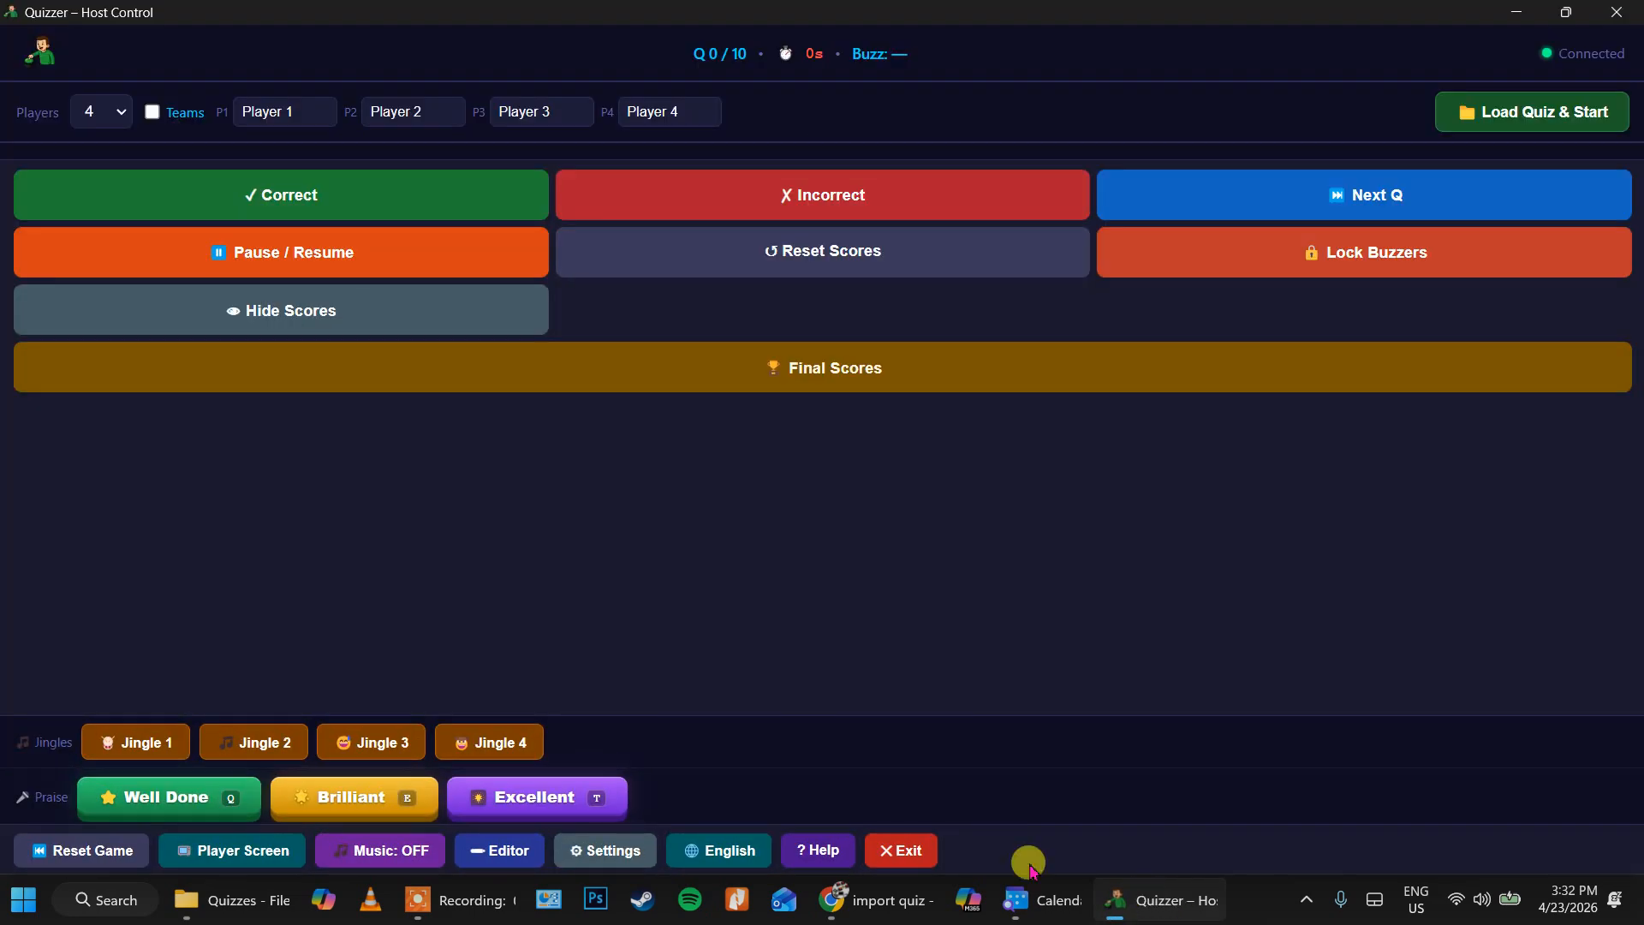
pyautogui.click(635, 848)
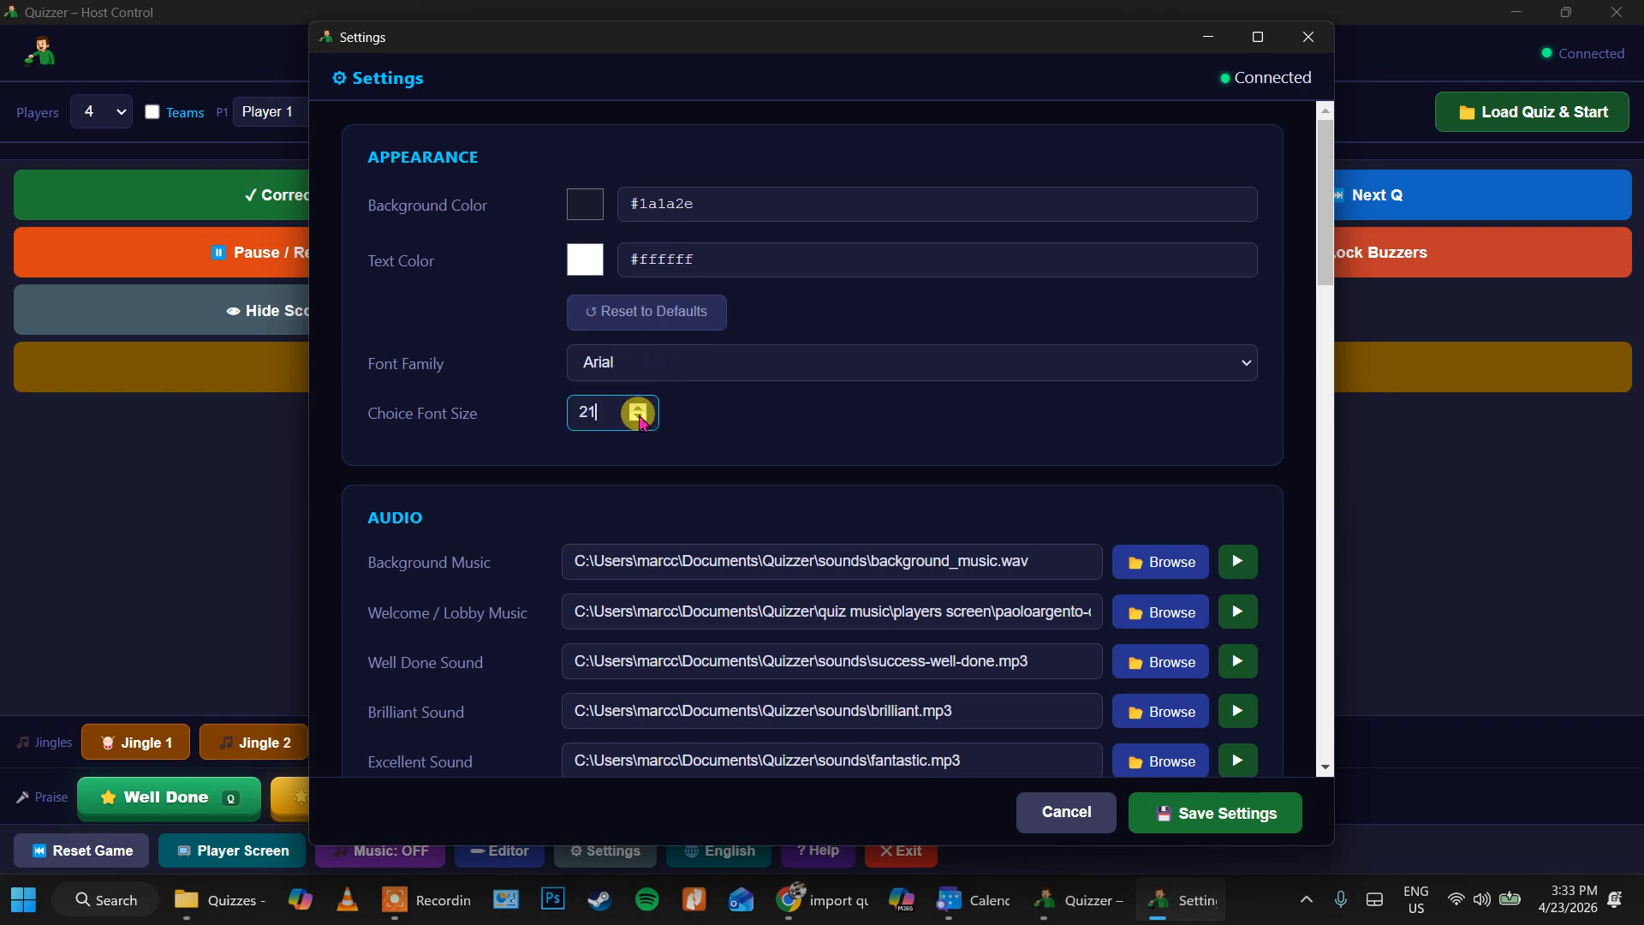
pyautogui.moveTo(611, 406); pyautogui.dragTo(546, 420)
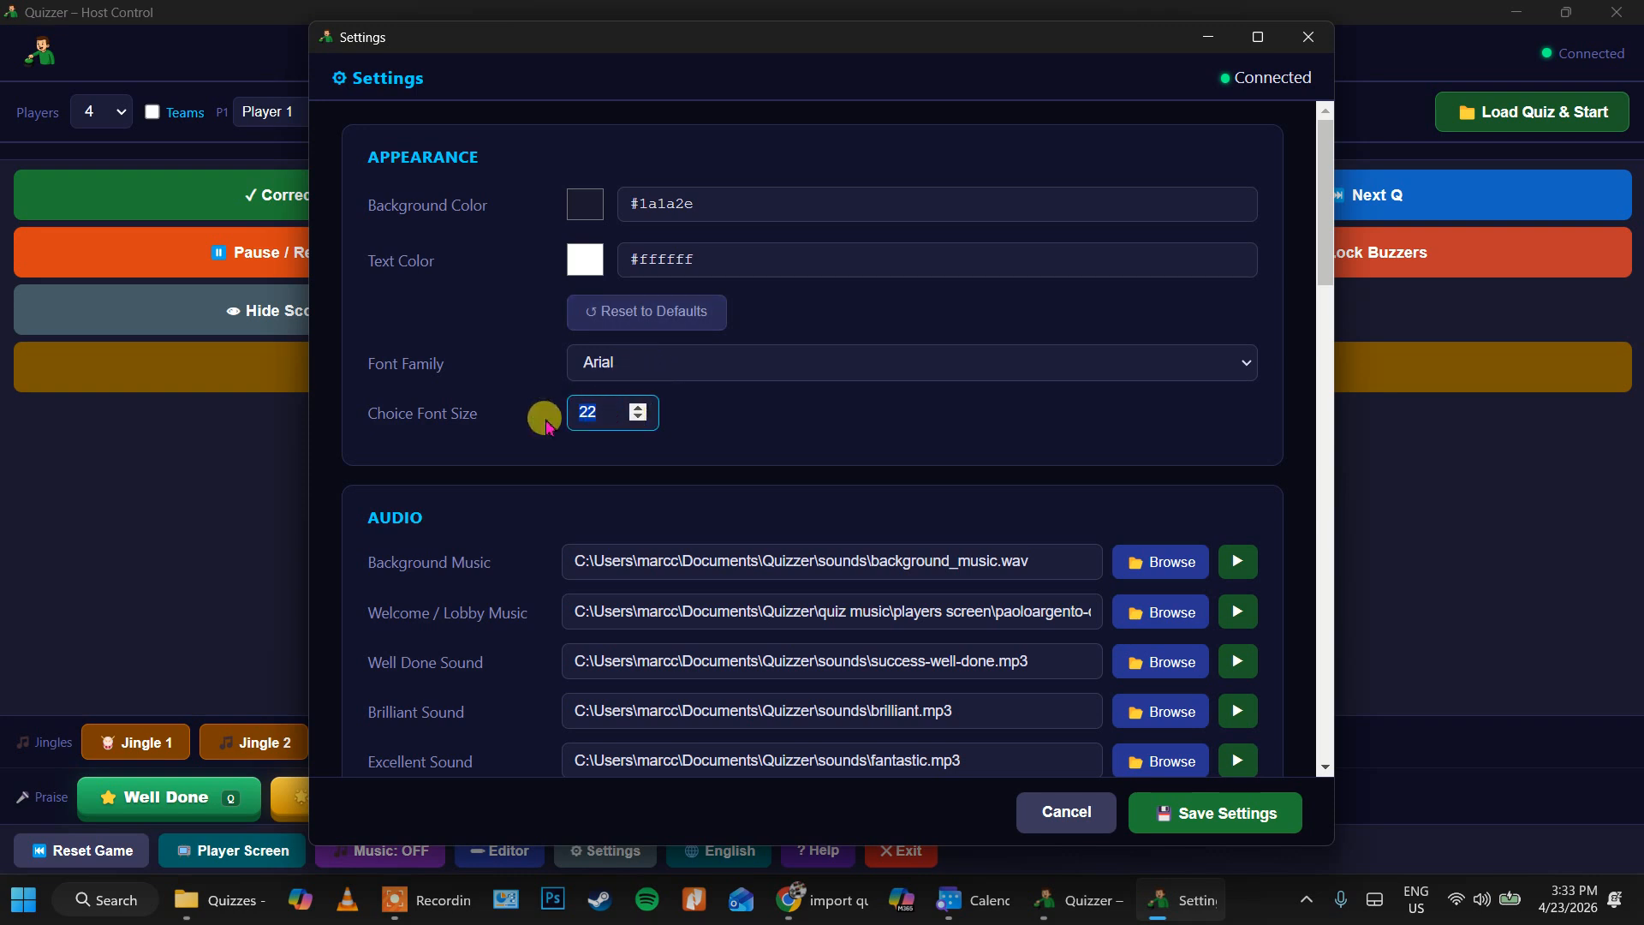
pyautogui.write('41')
# Preview the background music, the welcome/lobby music, and the Well Done, Brilliant and Excellent sounds in the audio settings
pyautogui.scroll(-1, 933, 438)
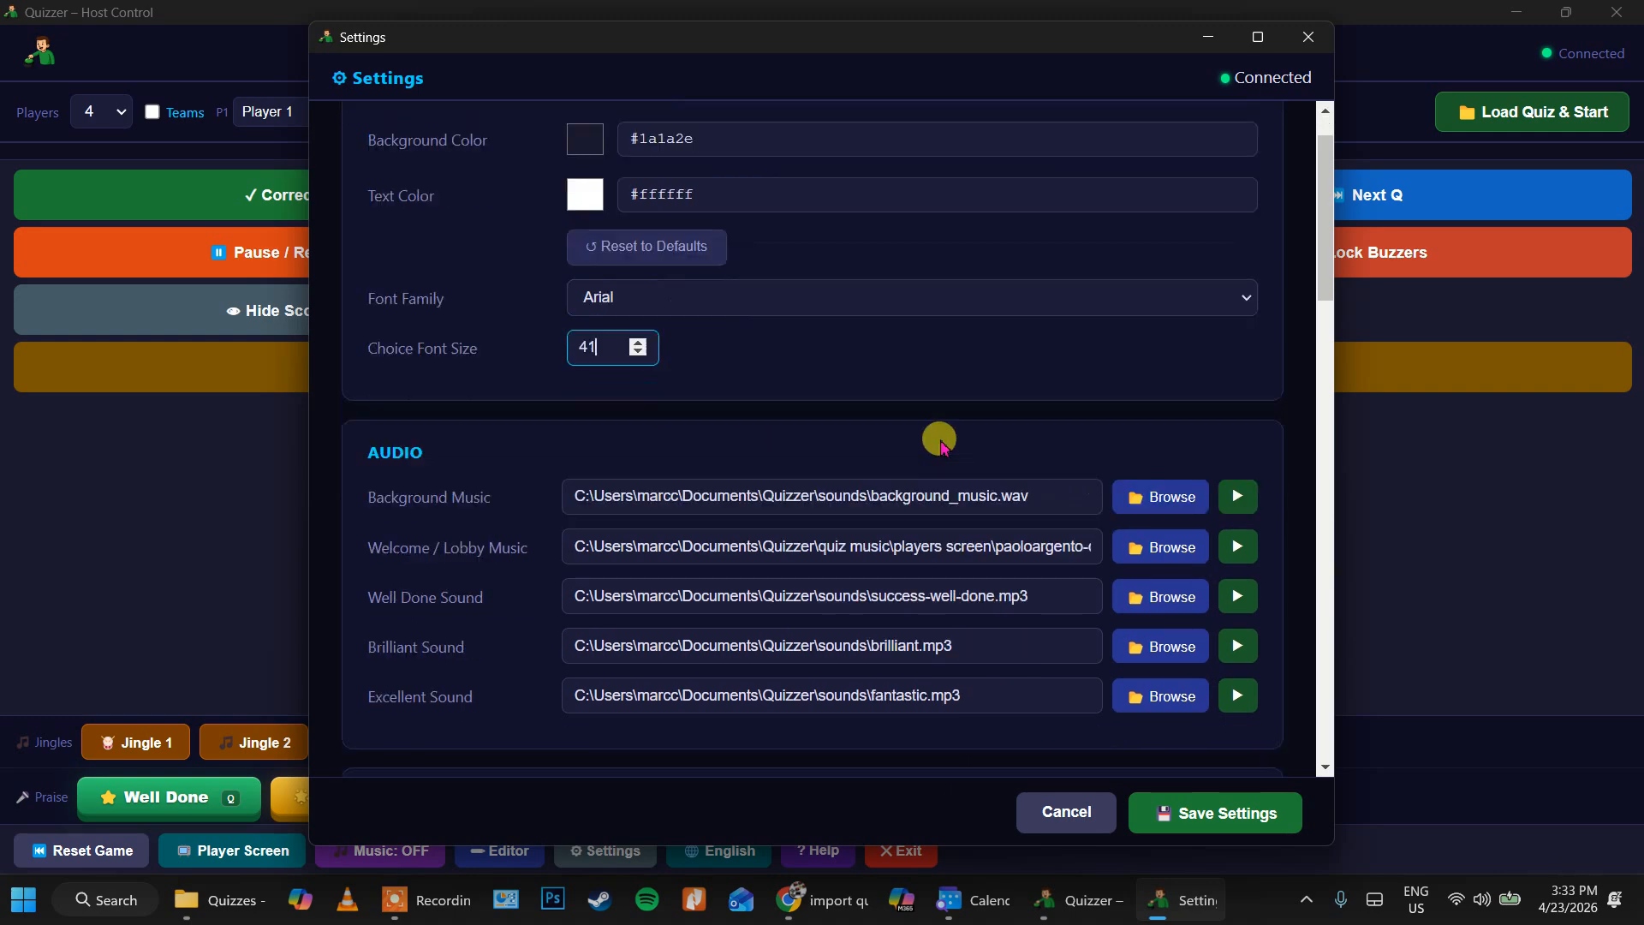
pyautogui.scroll(-1, 942, 439)
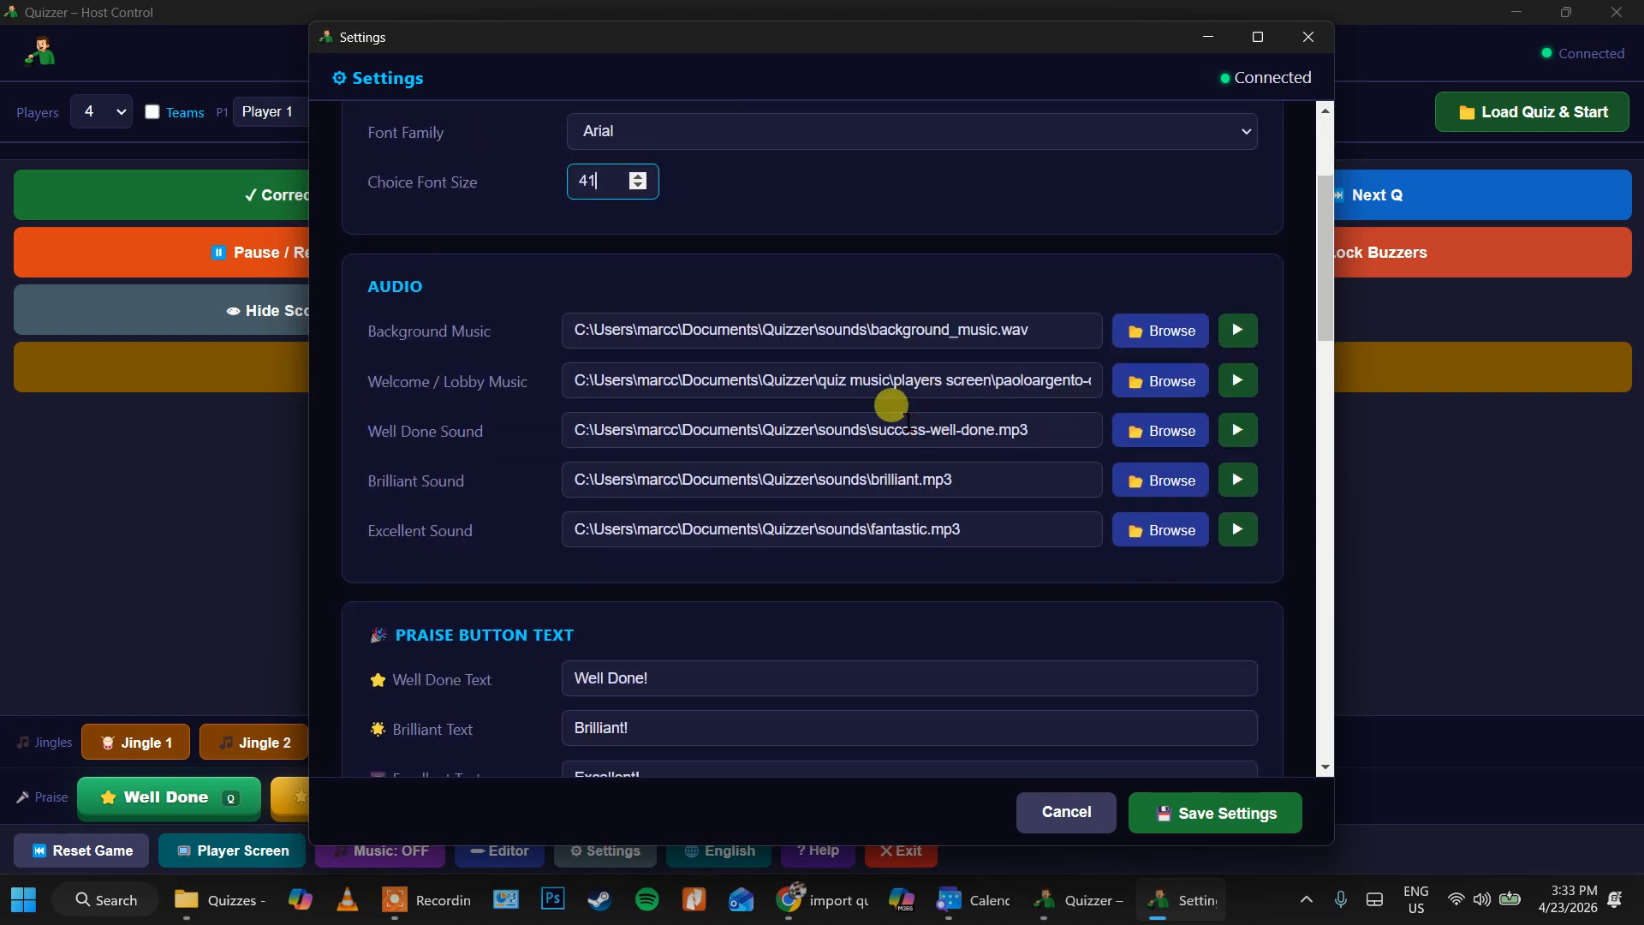
pyautogui.scroll(-1, 892, 404)
pyautogui.click(1239, 218)
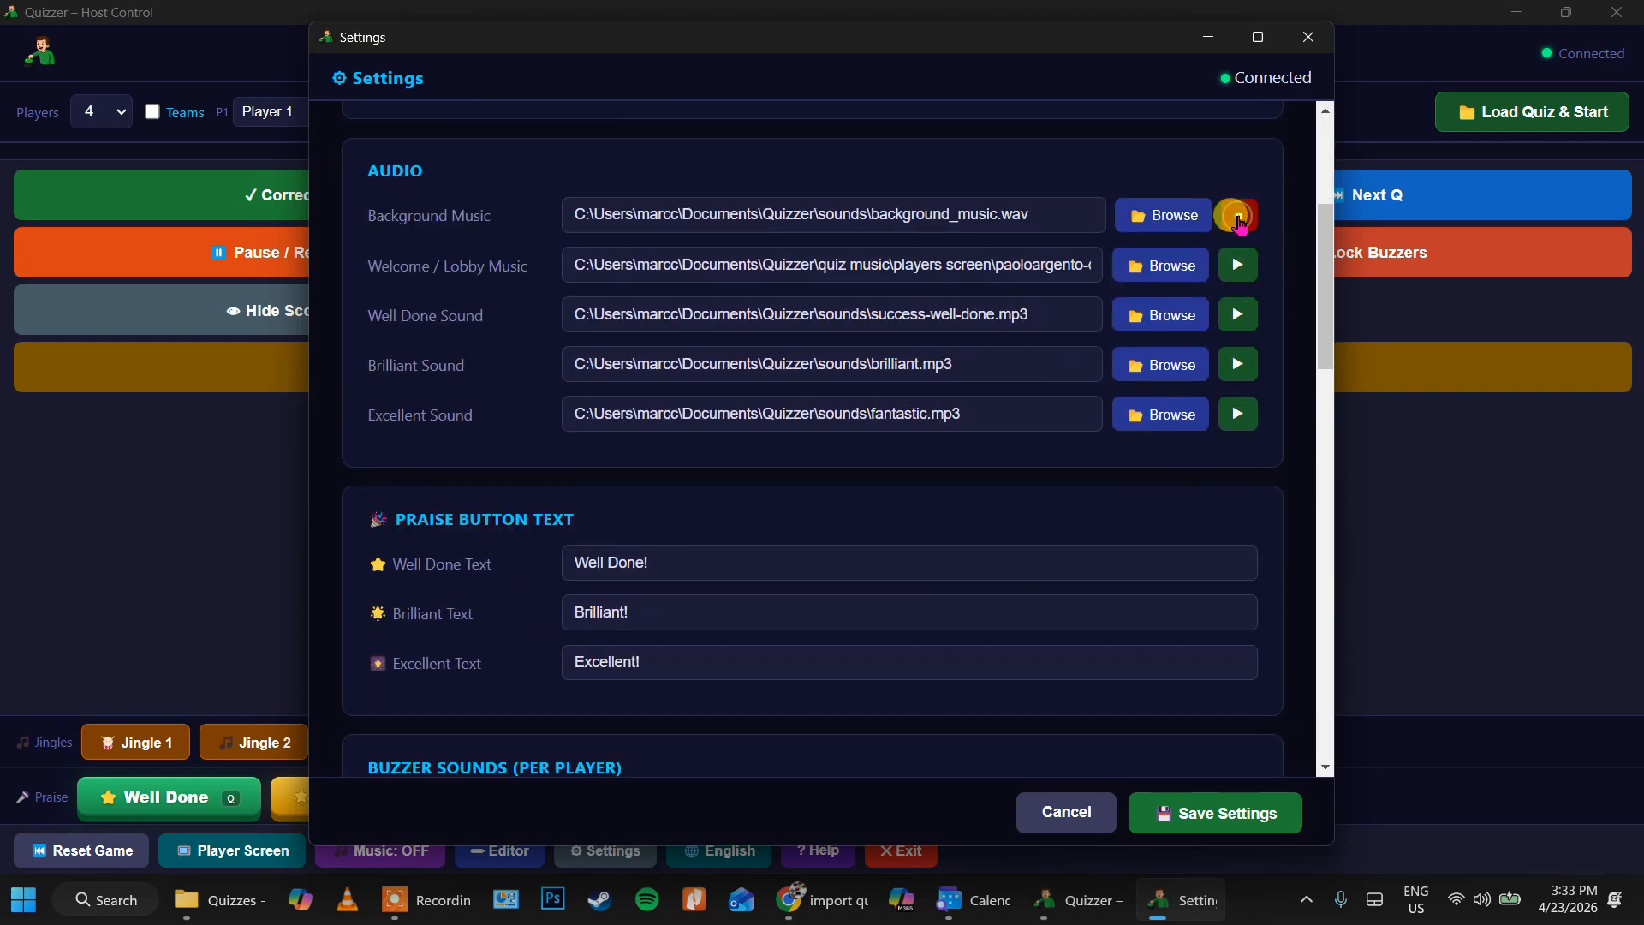
pyautogui.click(1239, 219)
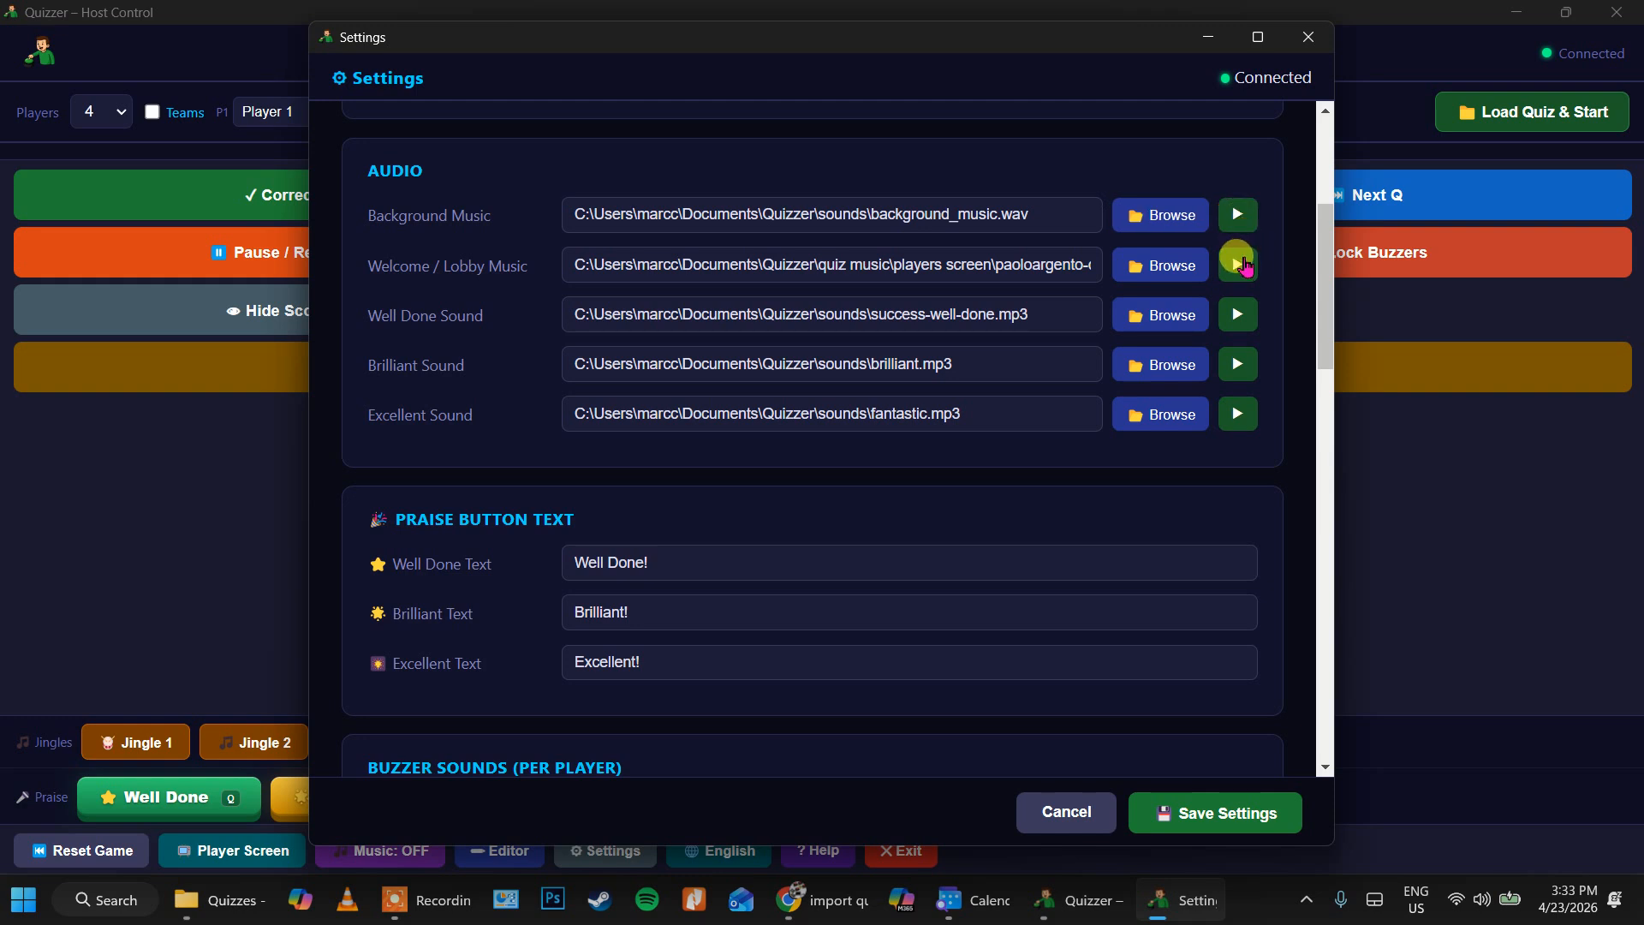
pyautogui.click(1242, 266)
pyautogui.click(1243, 268)
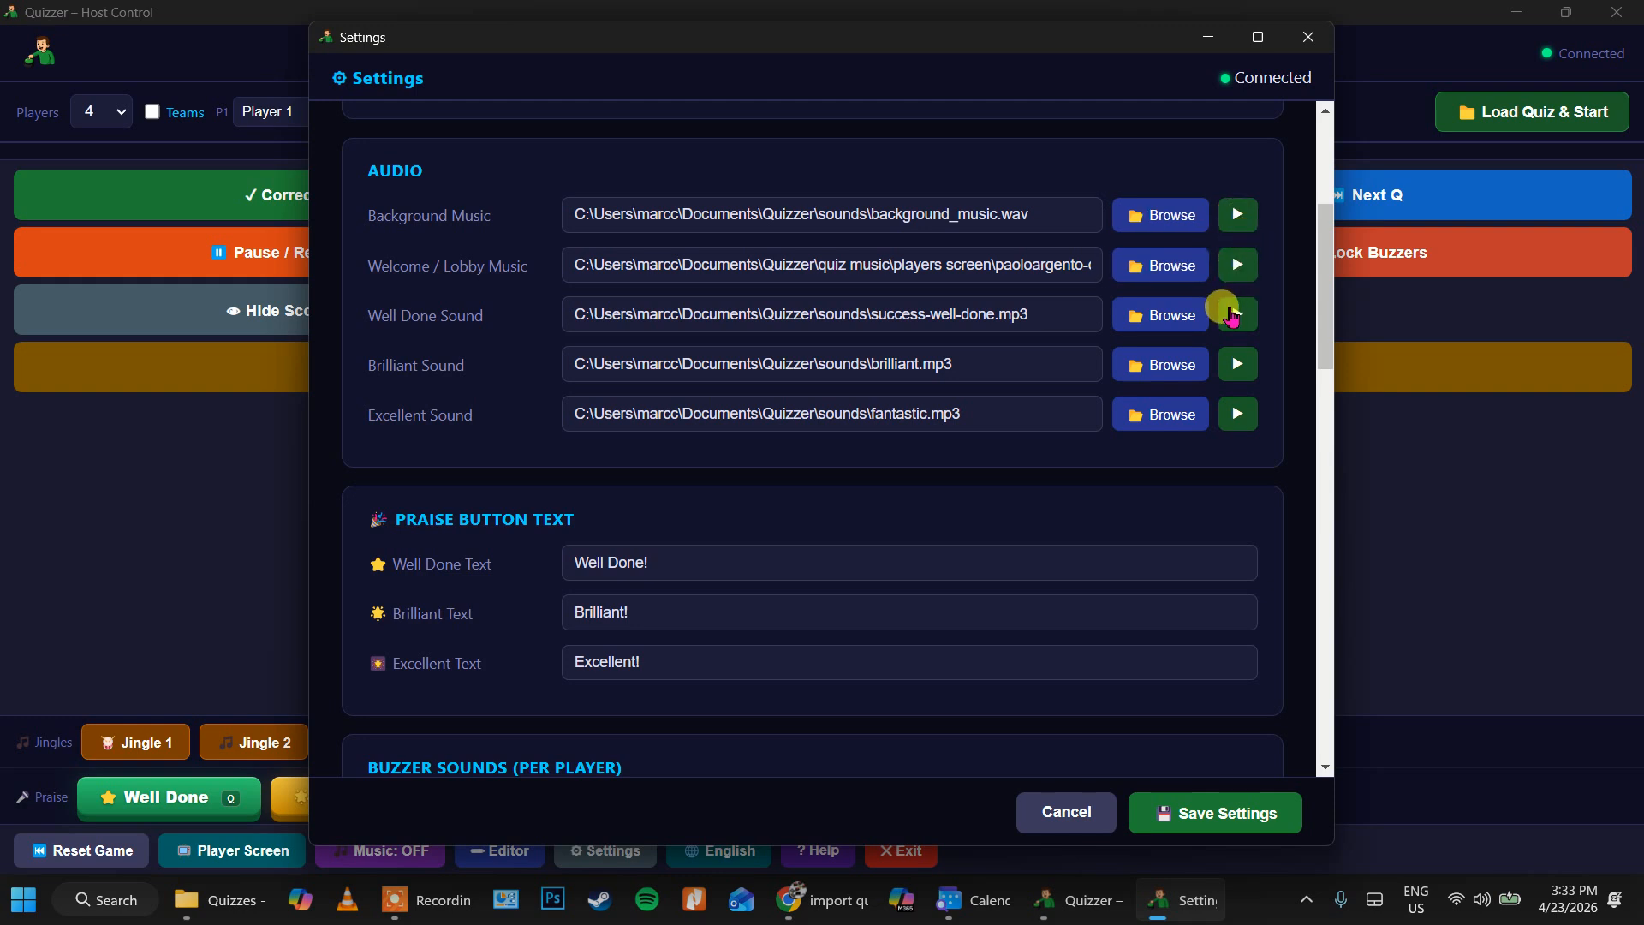
pyautogui.click(1232, 315)
pyautogui.click(1232, 315)
pyautogui.click(1236, 363)
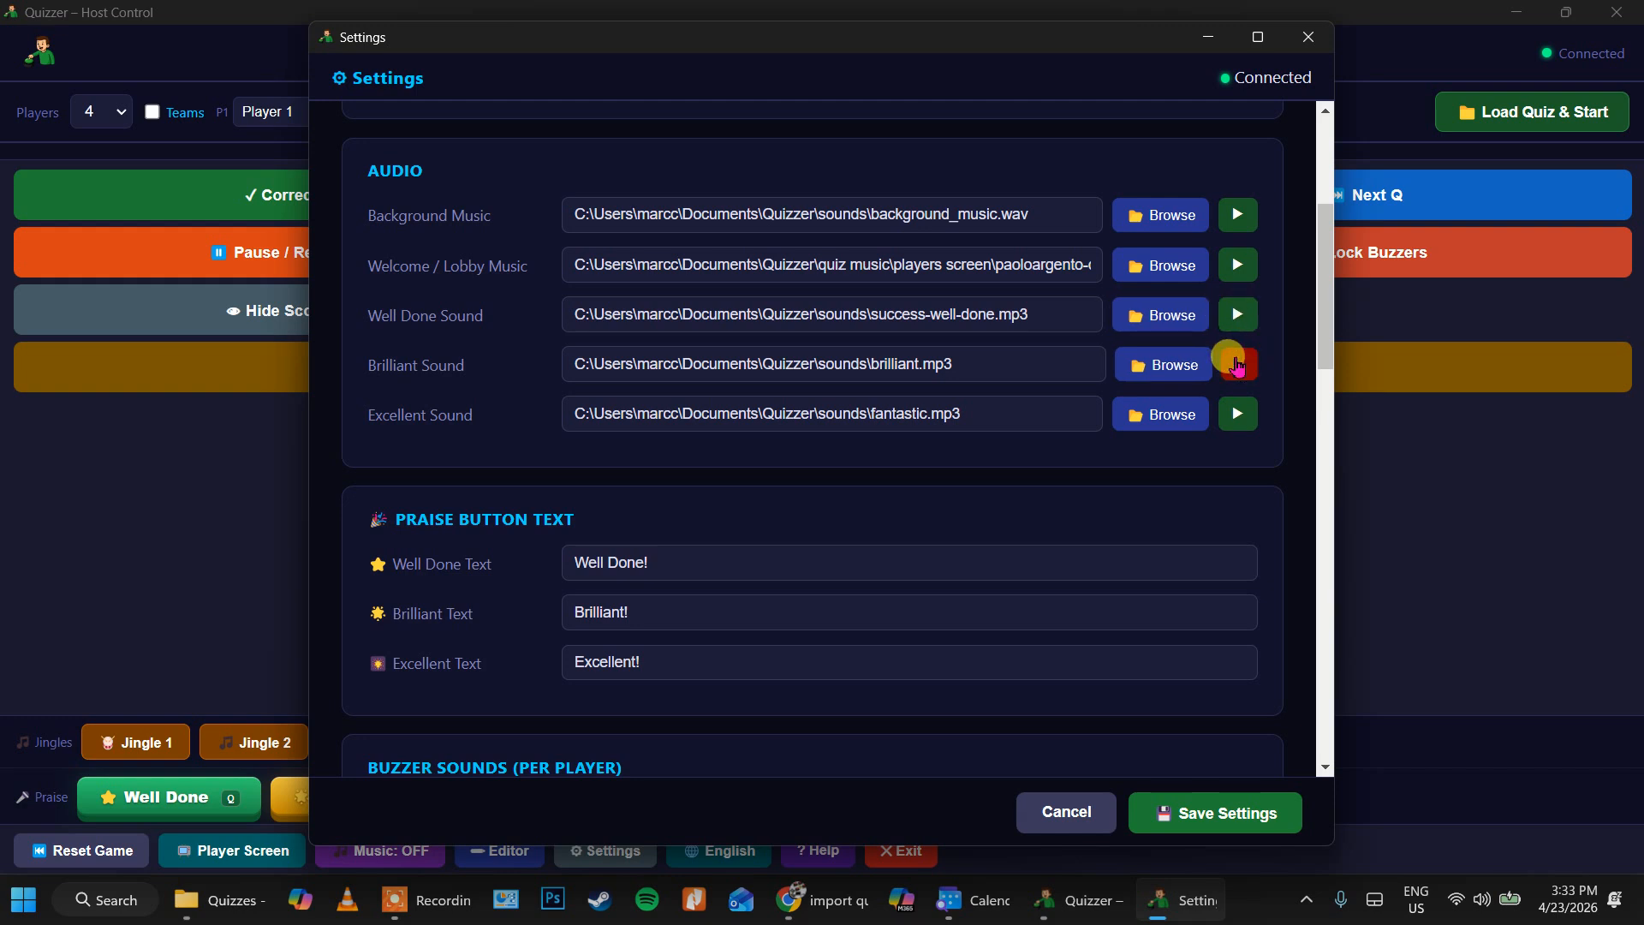
pyautogui.click(1237, 366)
pyautogui.click(1240, 415)
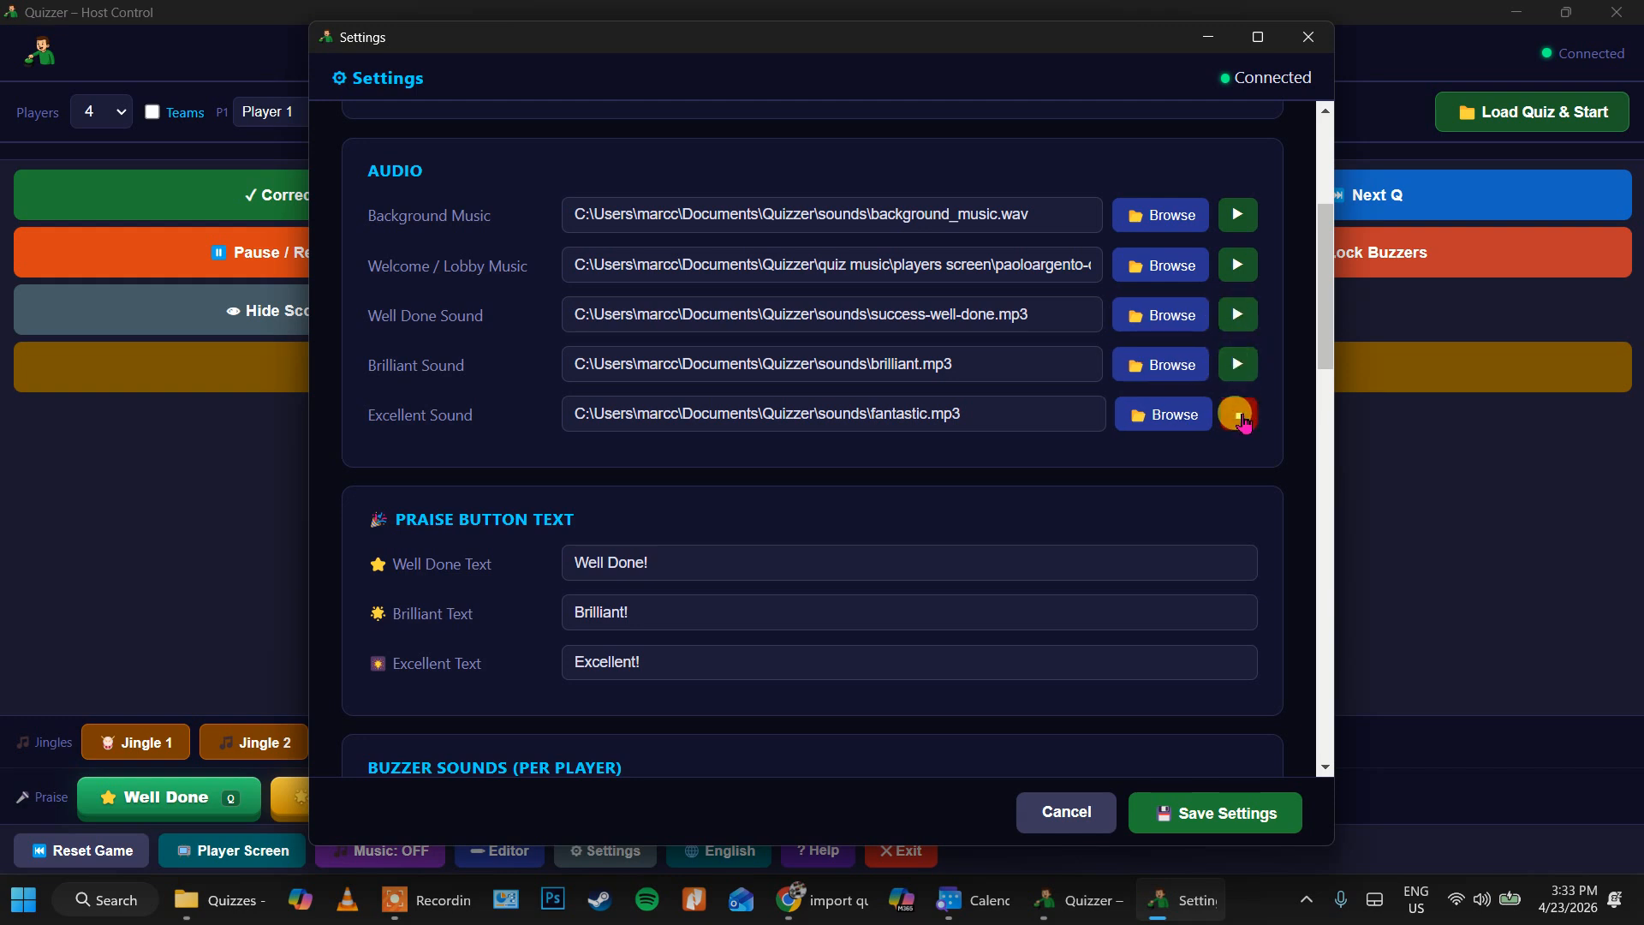
pyautogui.click(1240, 415)
# Examine the praise button text, per-player buzzer sounds, jingle sounds, buzzer timing and gameplay settings
pyautogui.scroll(-3, 1000, 476)
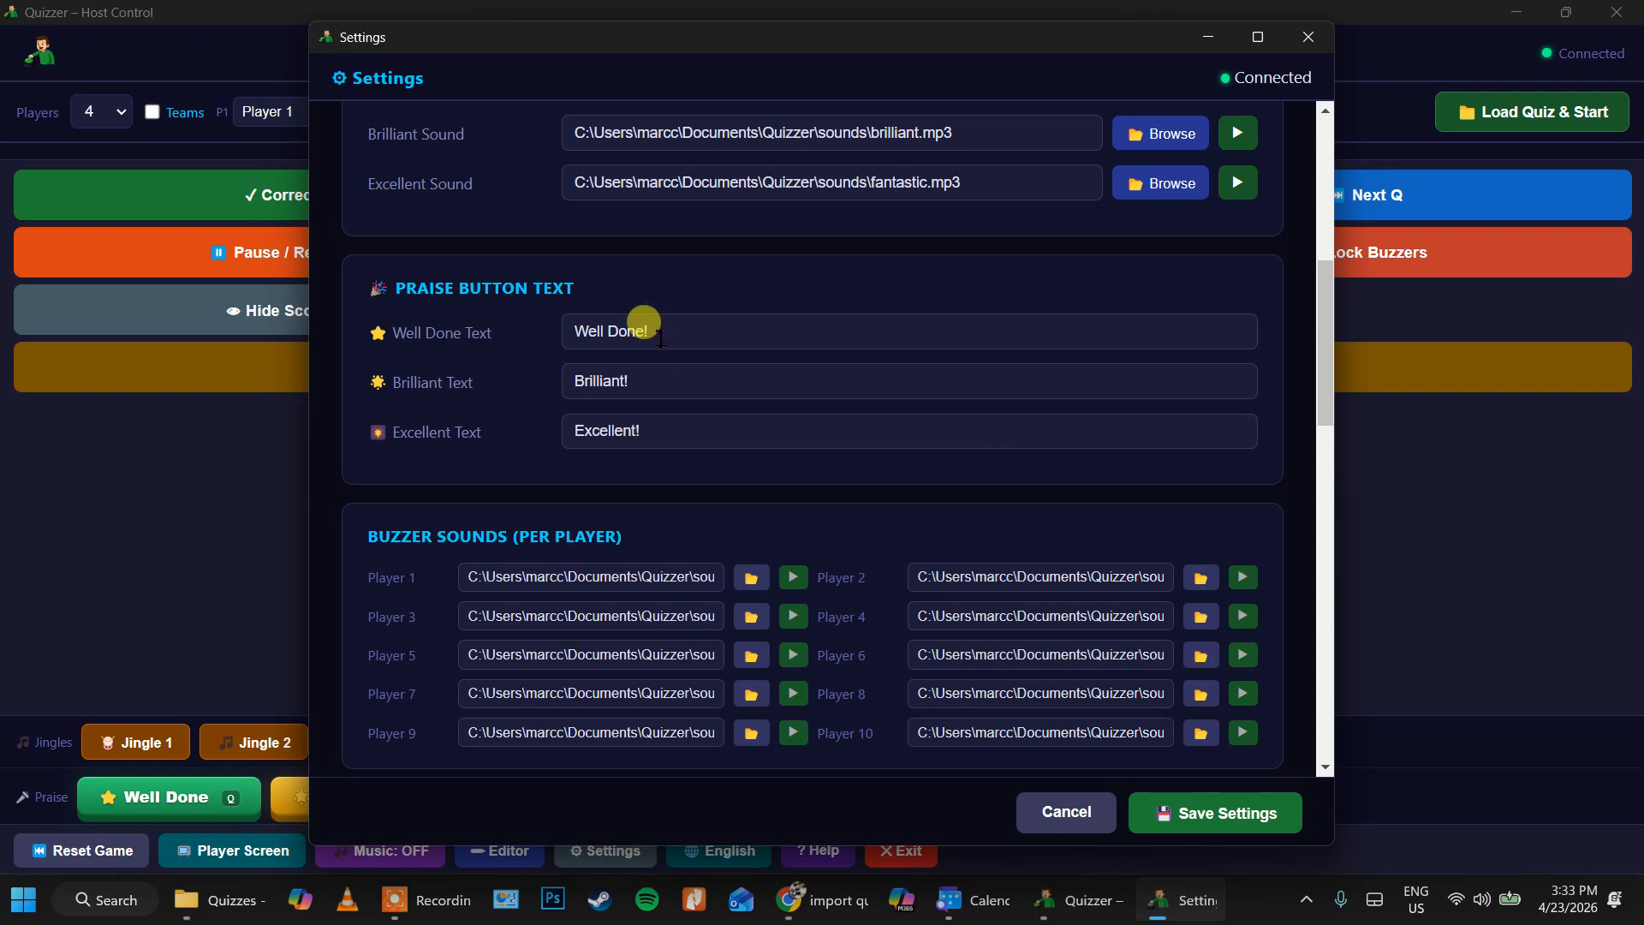
pyautogui.scroll(-1, 676, 355)
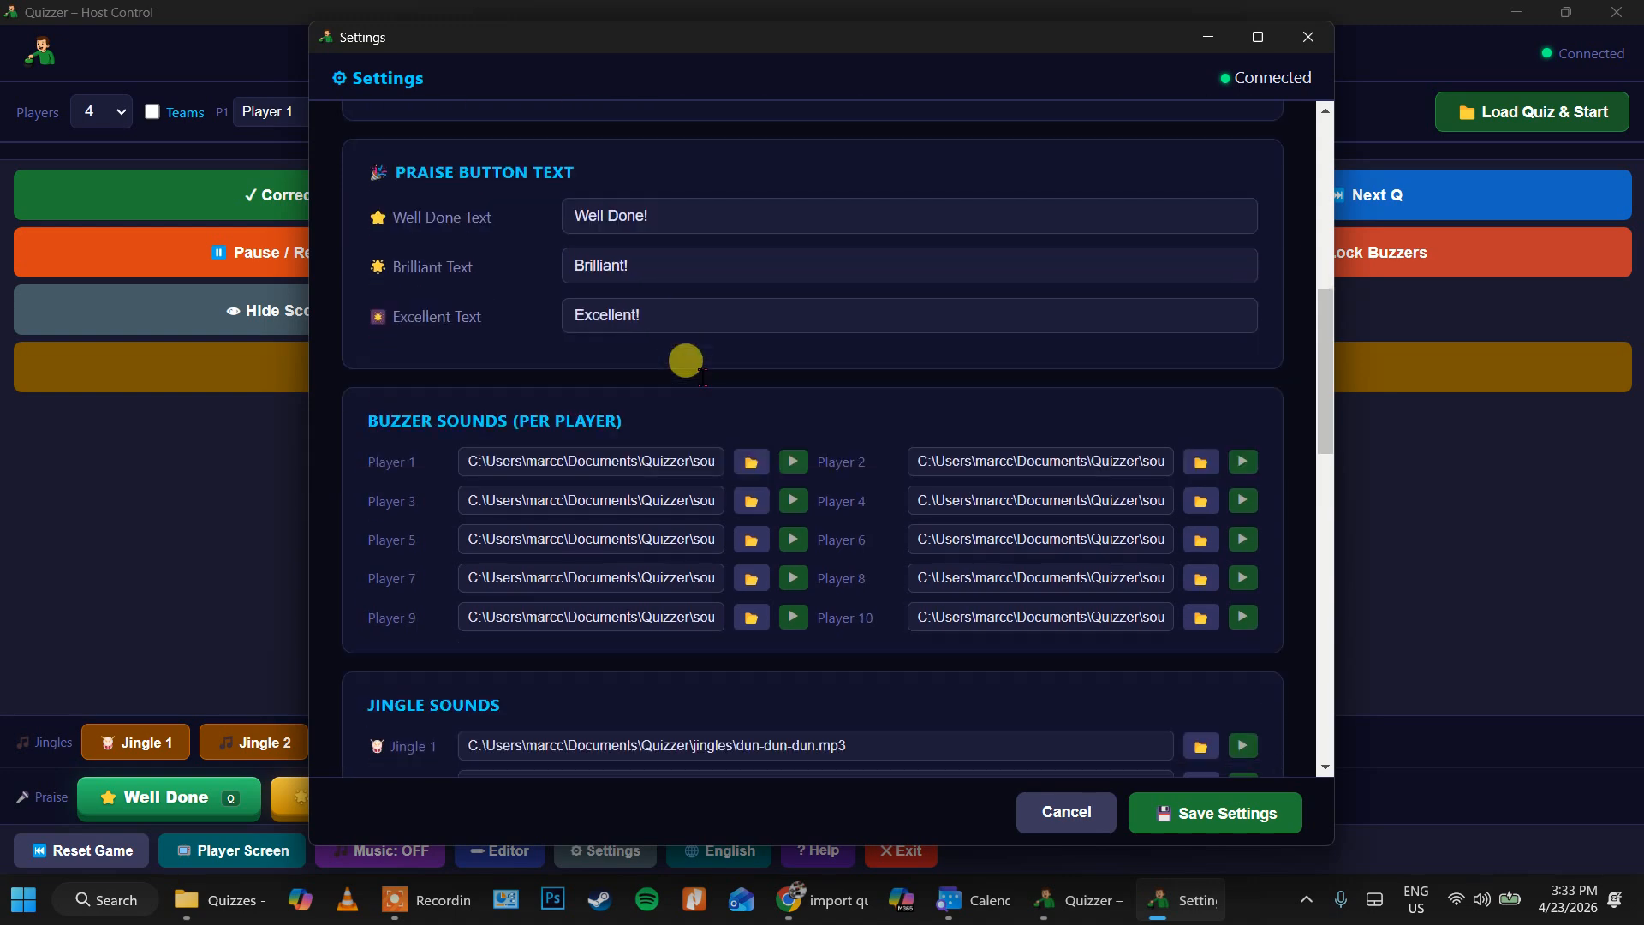
pyautogui.scroll(-3, 827, 369)
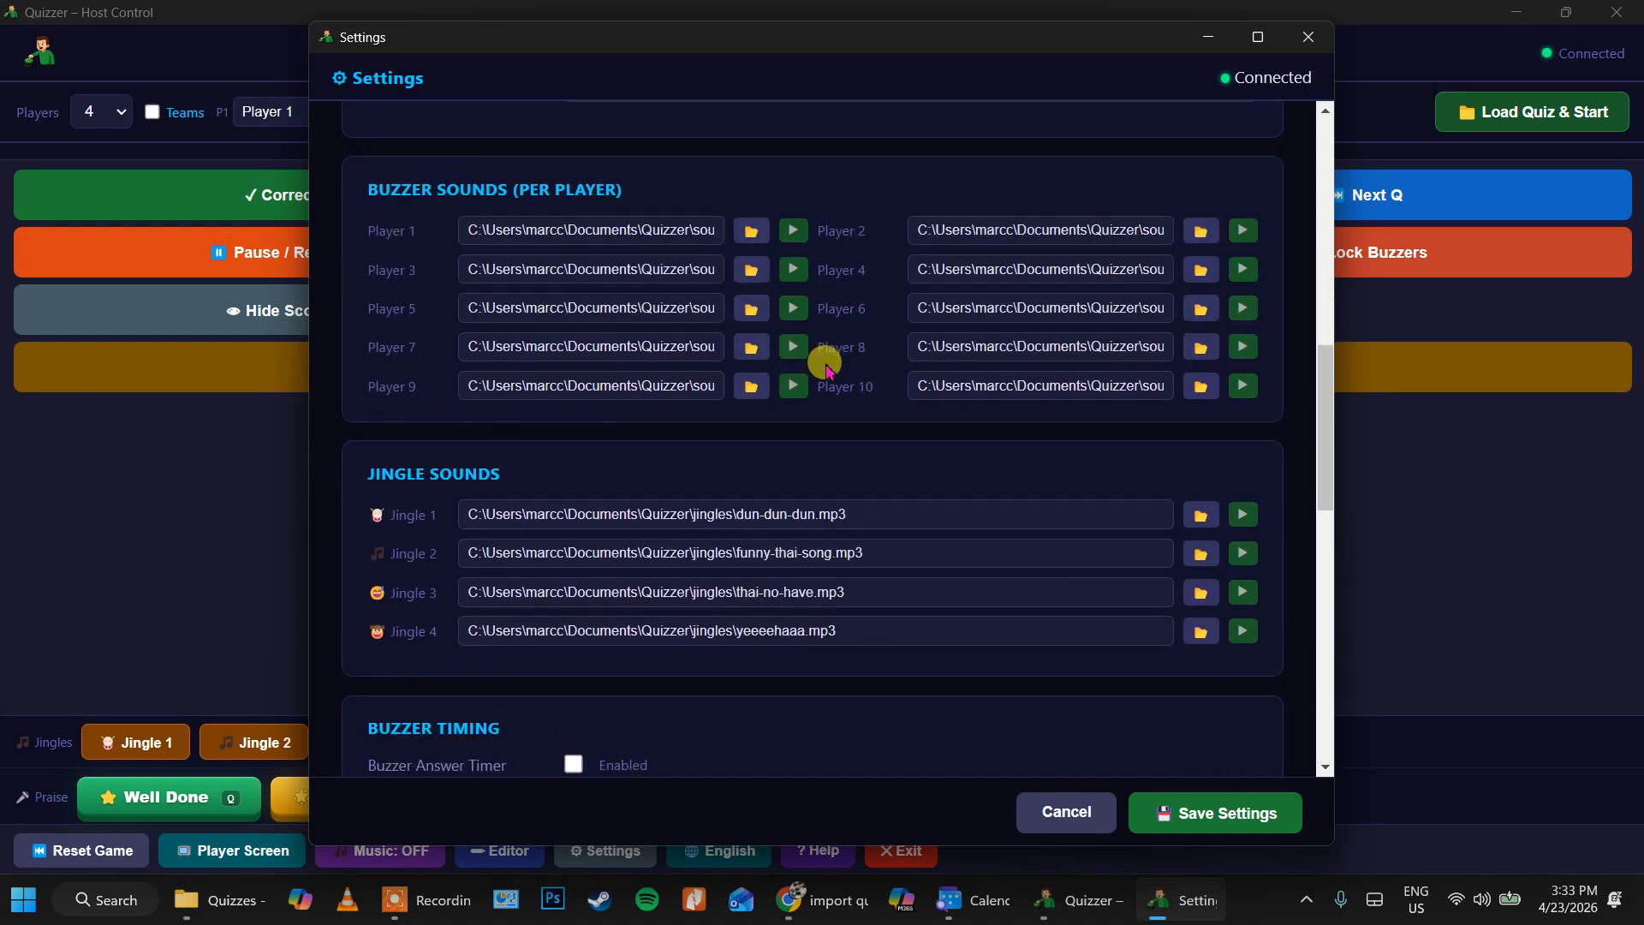
pyautogui.scroll(-1, 827, 370)
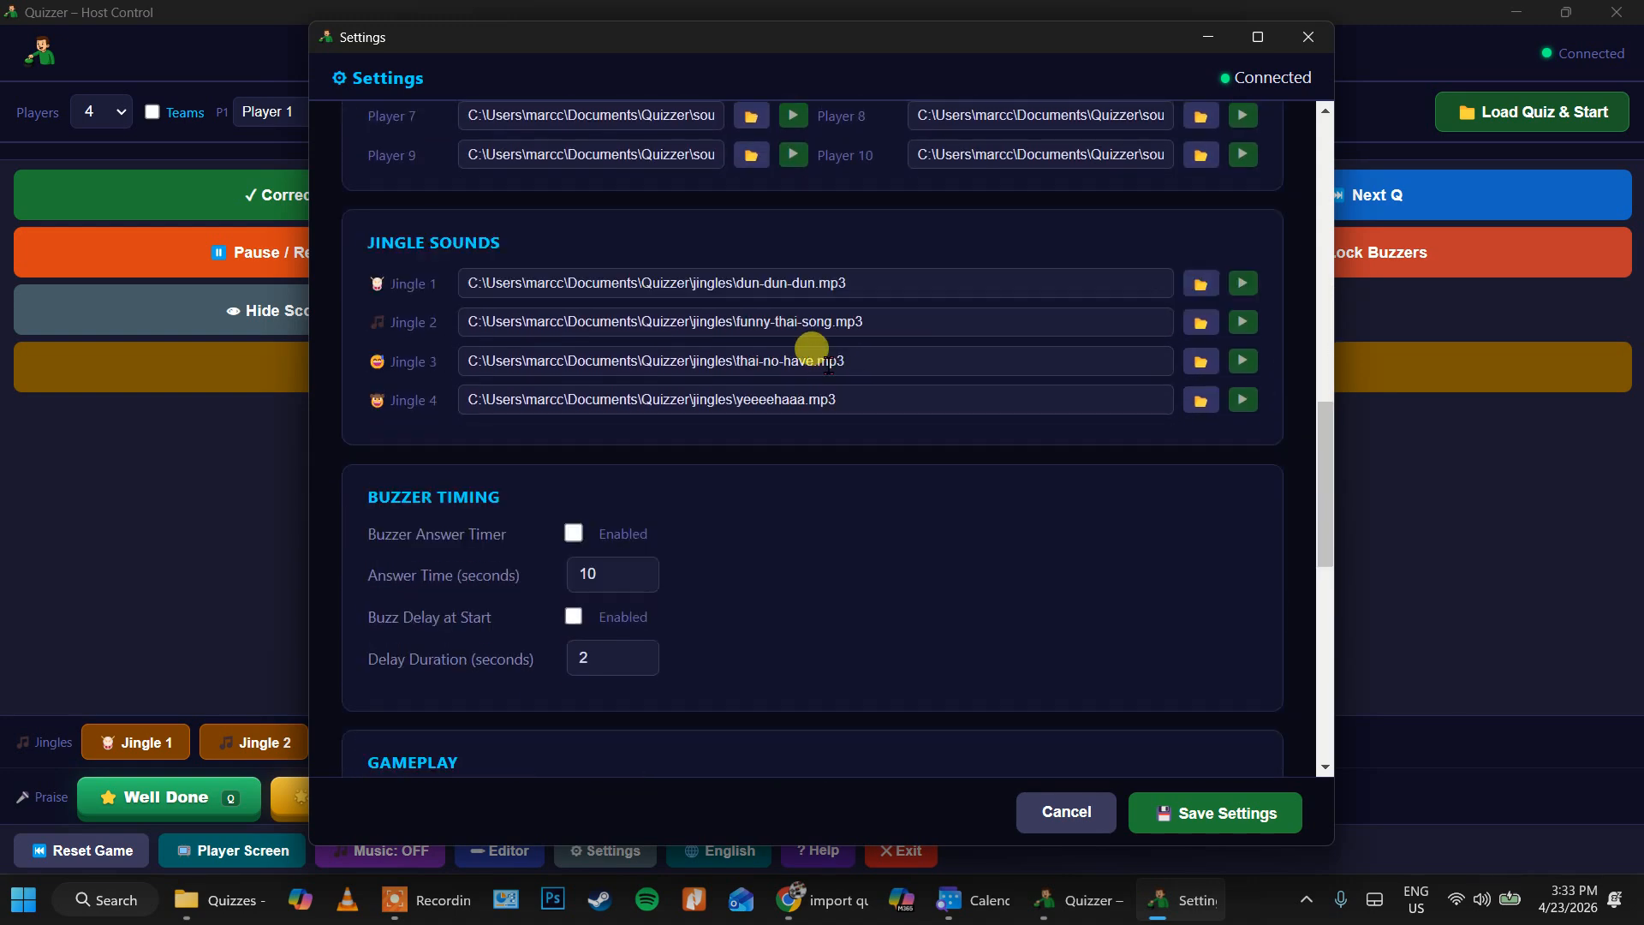
pyautogui.scroll(-2, 800, 421)
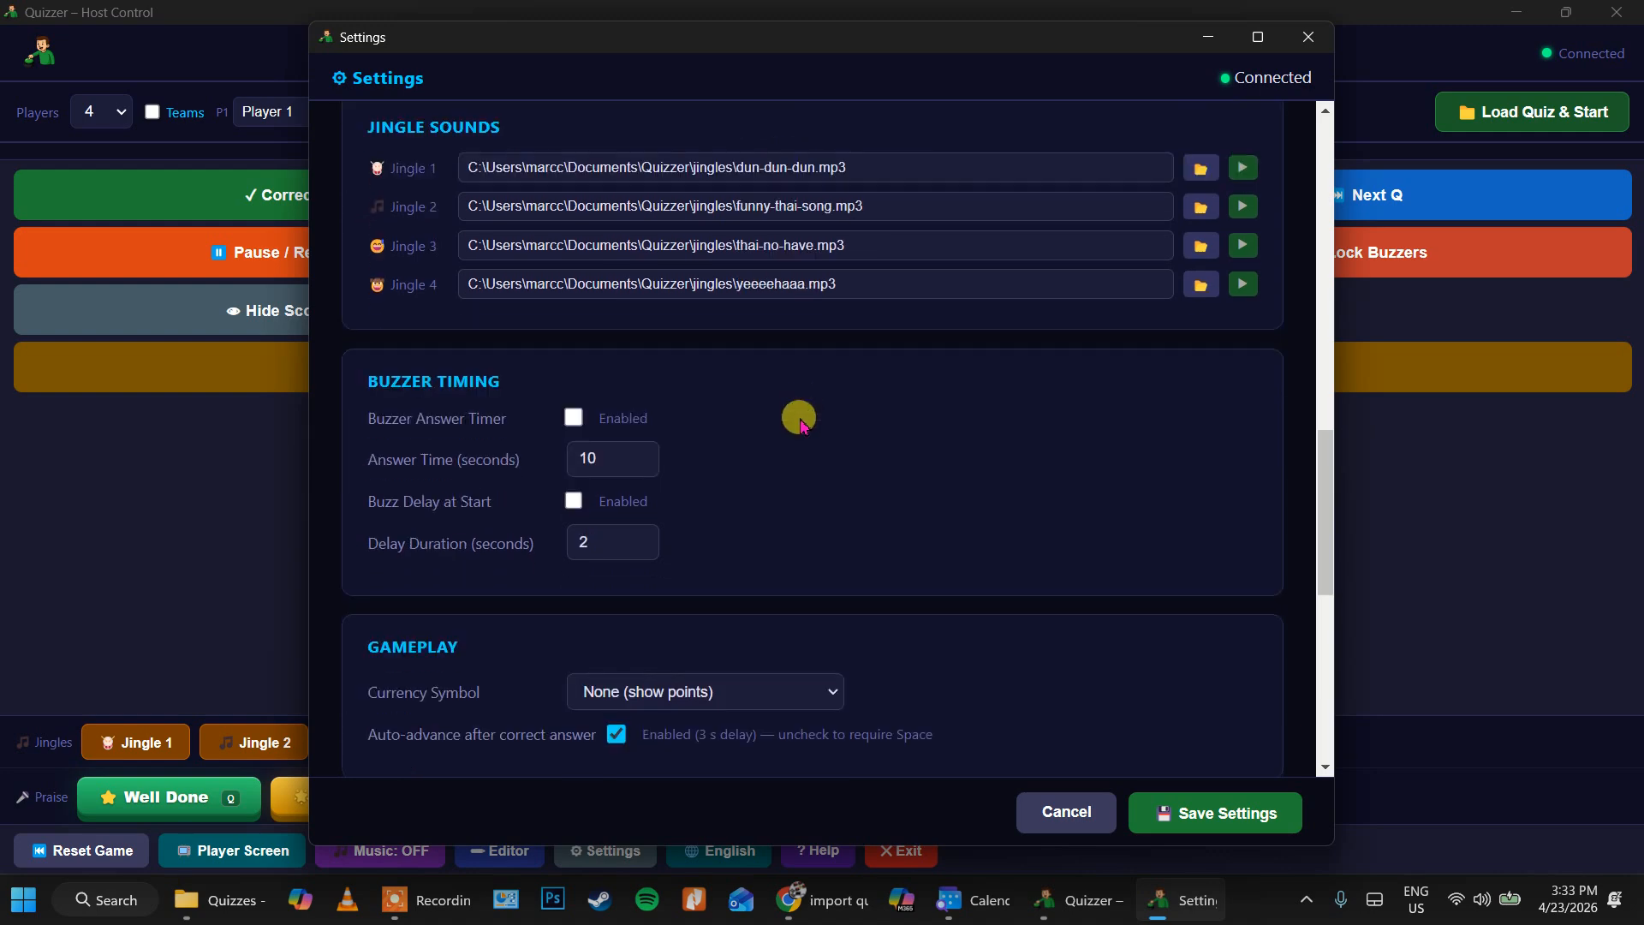
pyautogui.scroll(-2, 801, 421)
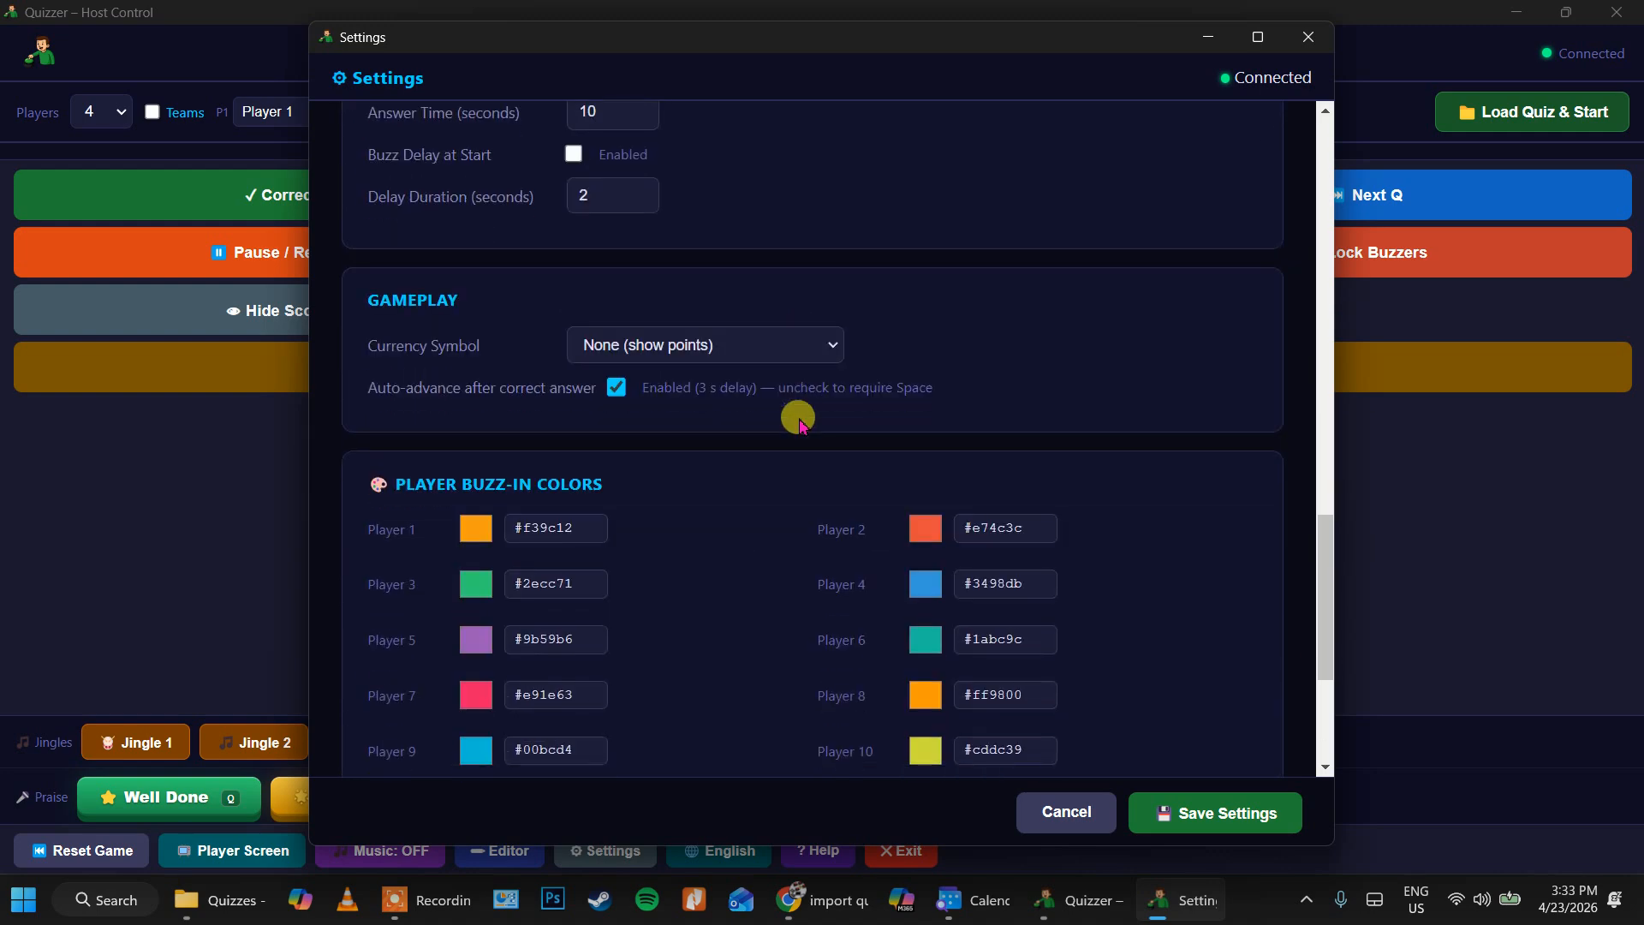
pyautogui.scroll(2, 800, 421)
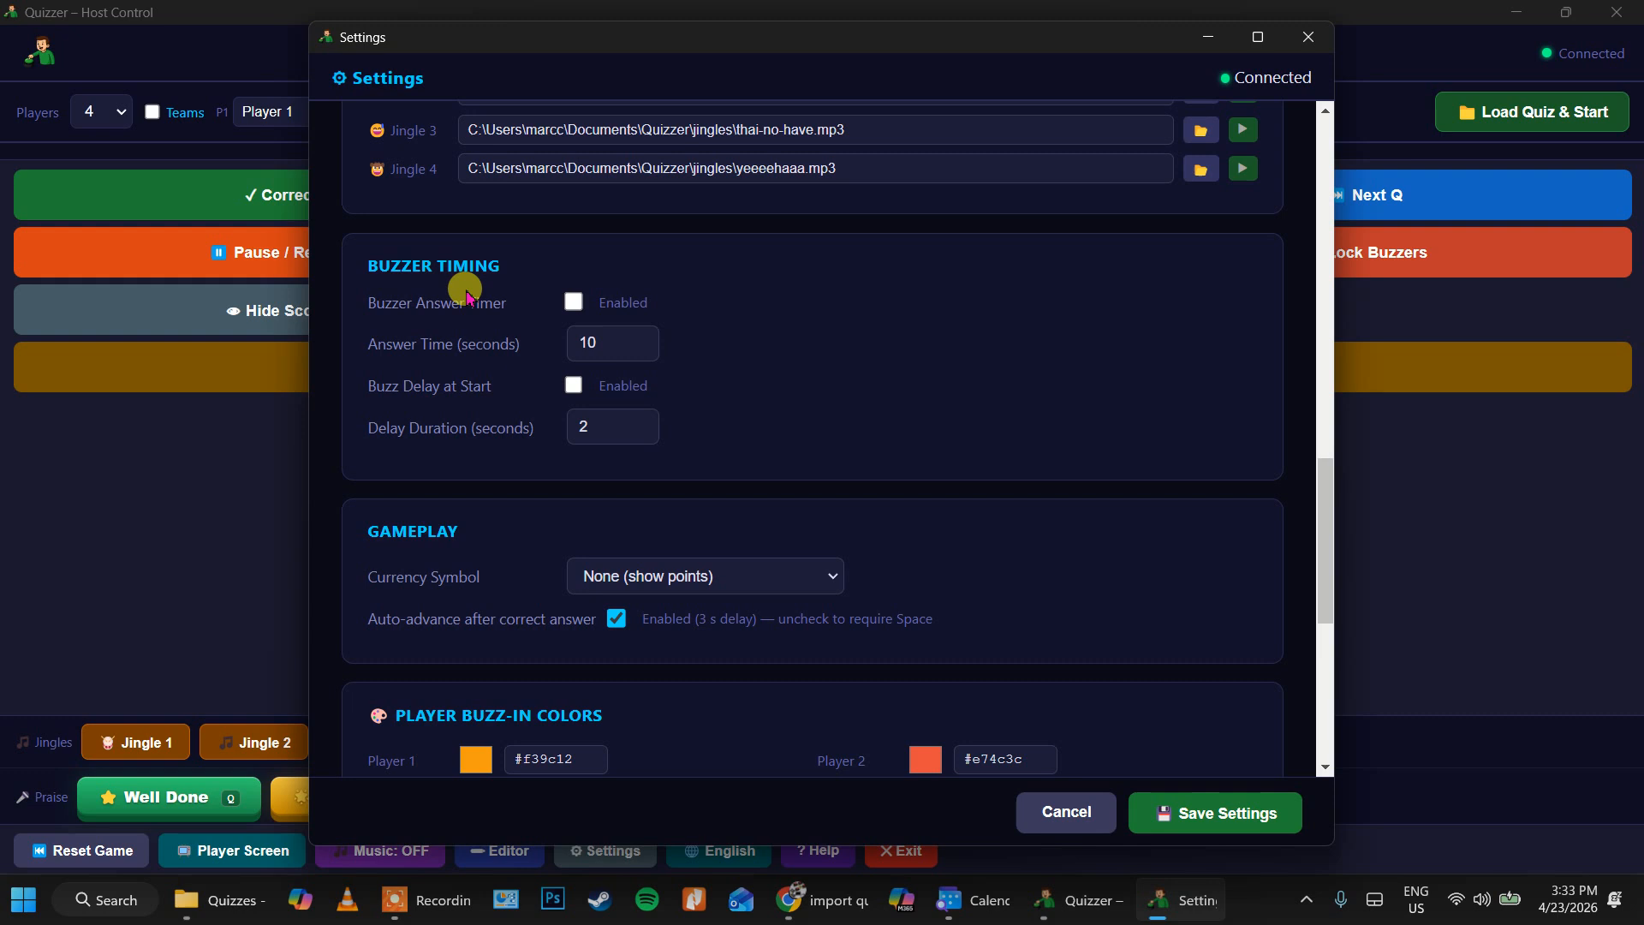
pyautogui.scroll(-2, 719, 351)
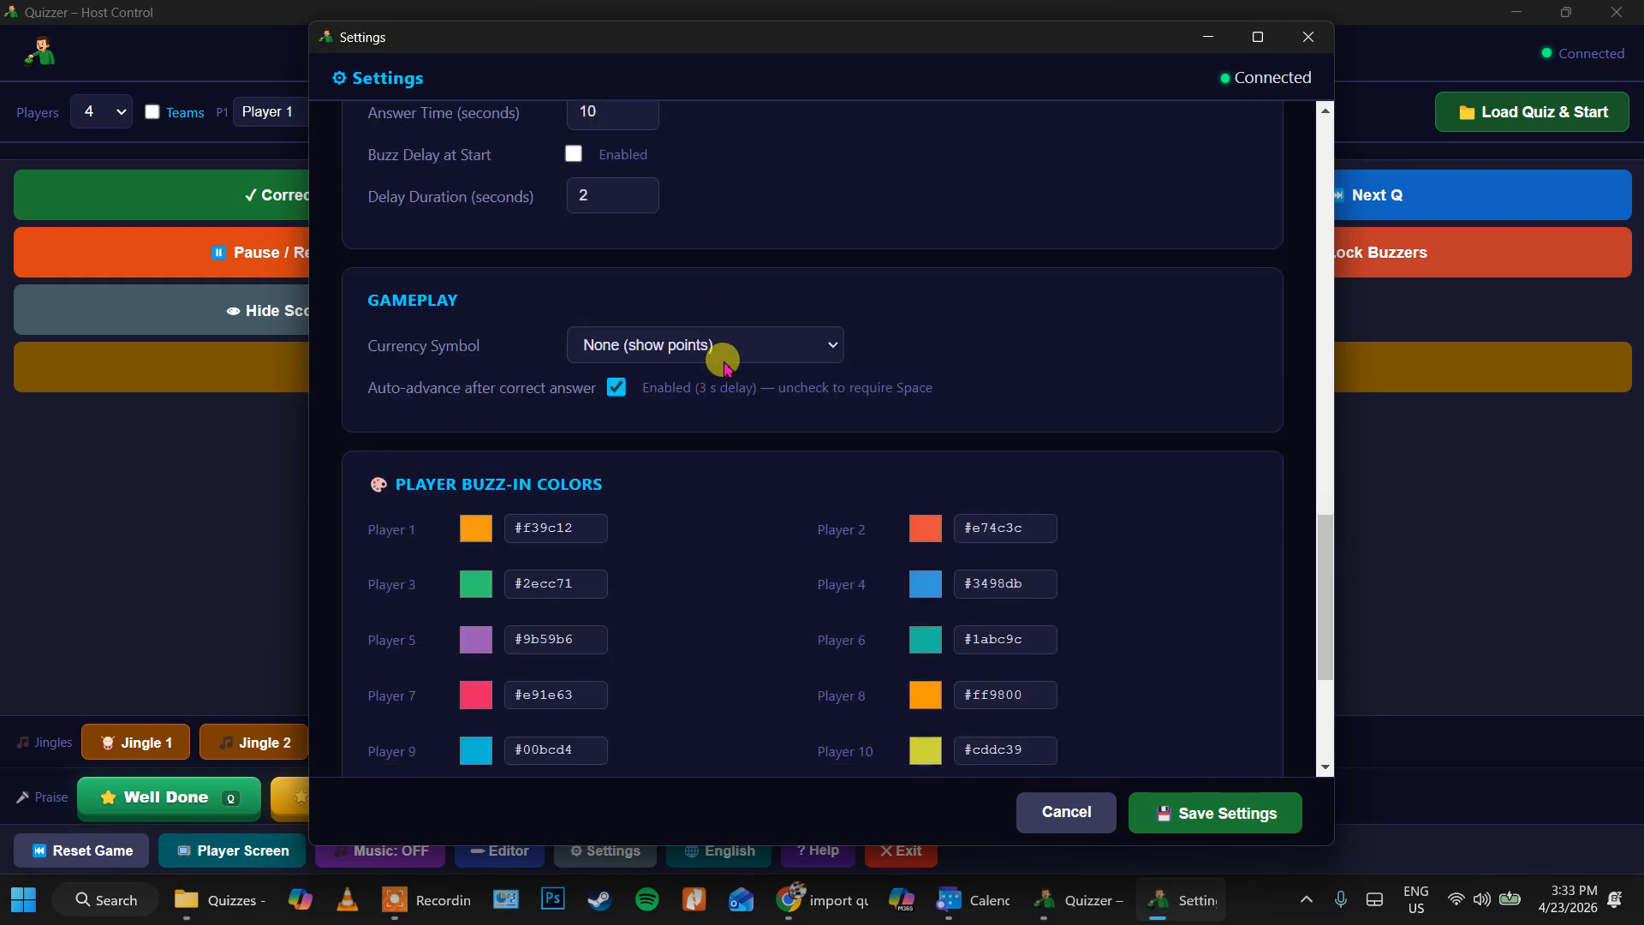
# Save the gameplay settings with Dollar (USD / CAD / AUD…) as the currency symbol and auto-advance after a correct answer disabled
pyautogui.click(657, 360)
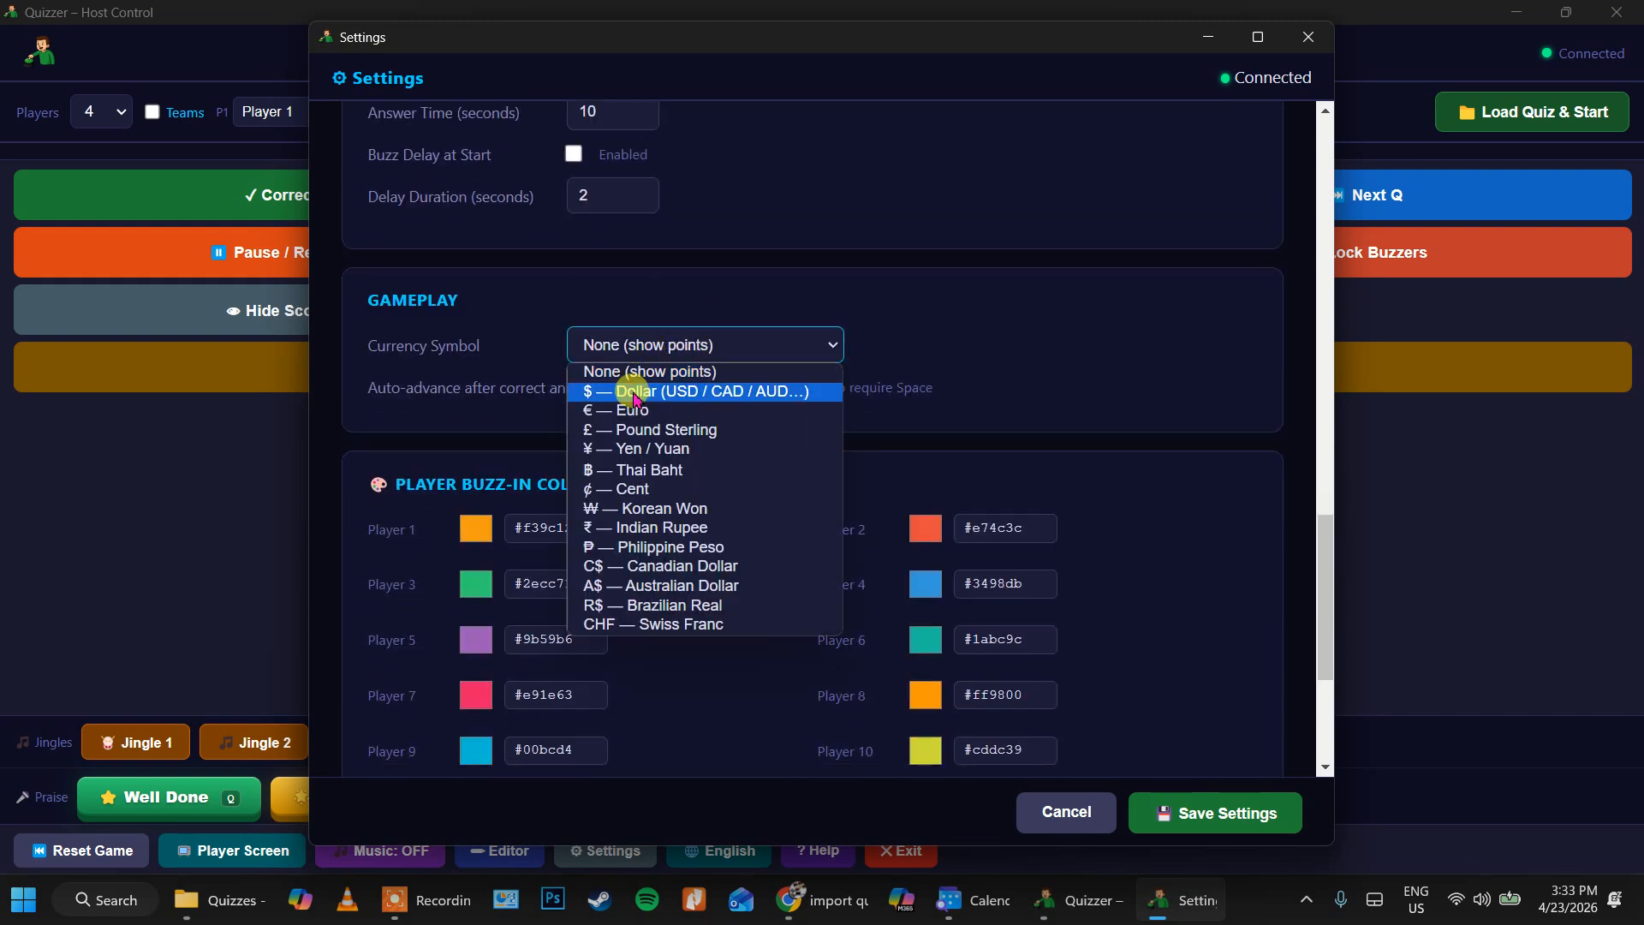
pyautogui.click(654, 390)
pyautogui.click(1196, 827)
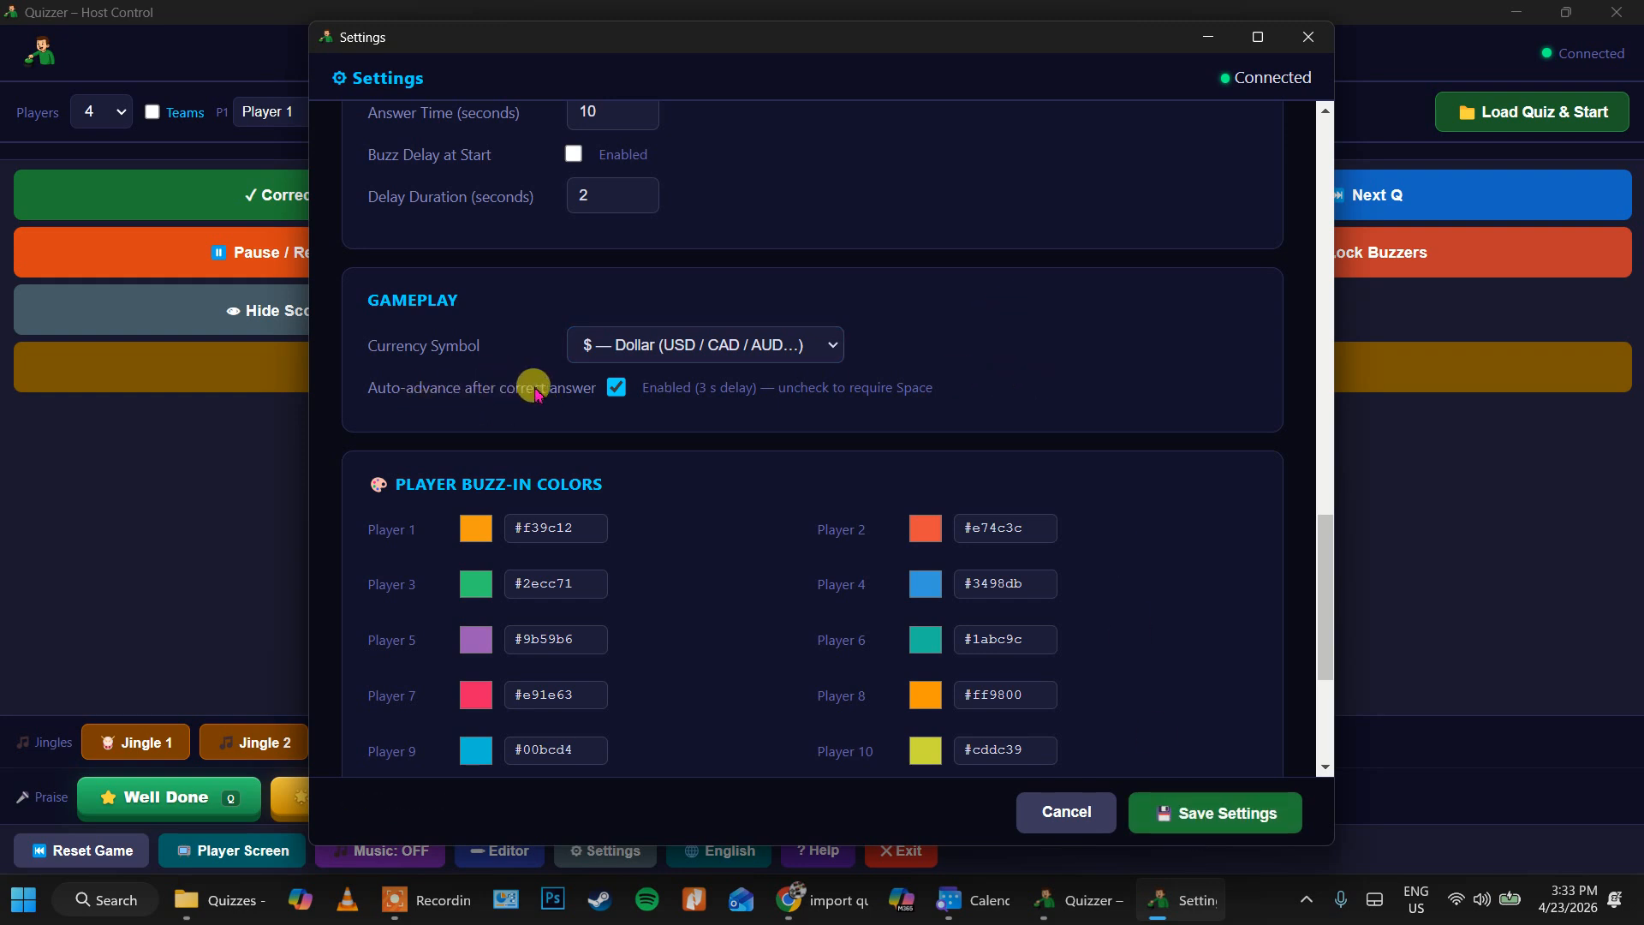
pyautogui.click(618, 387)
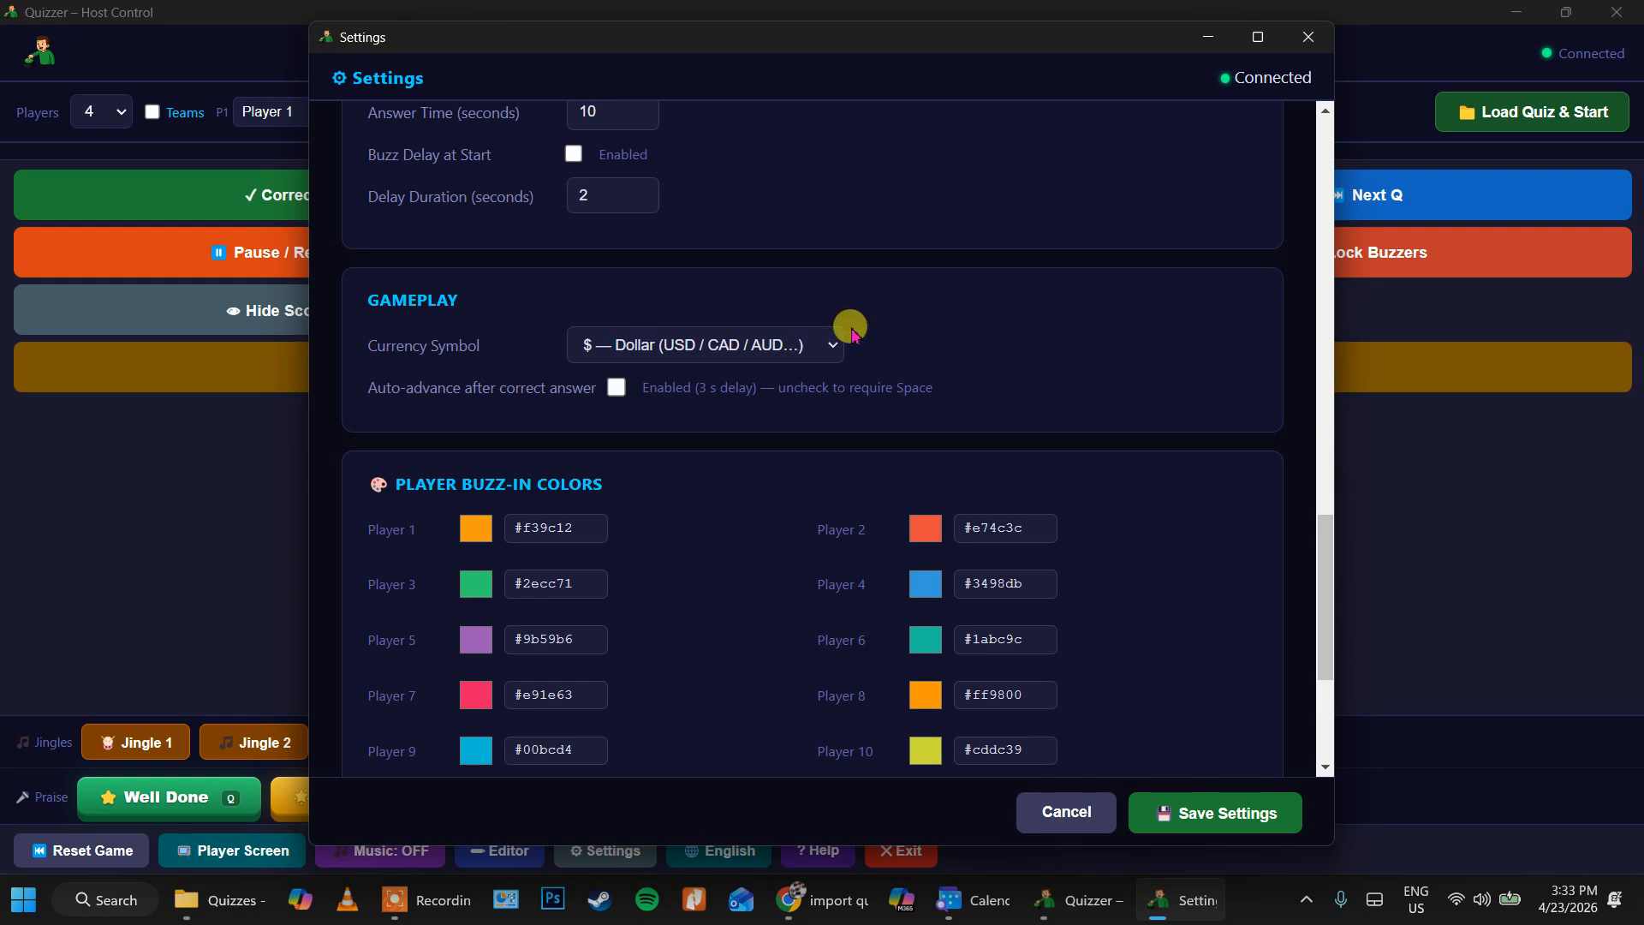
pyautogui.click(1203, 822)
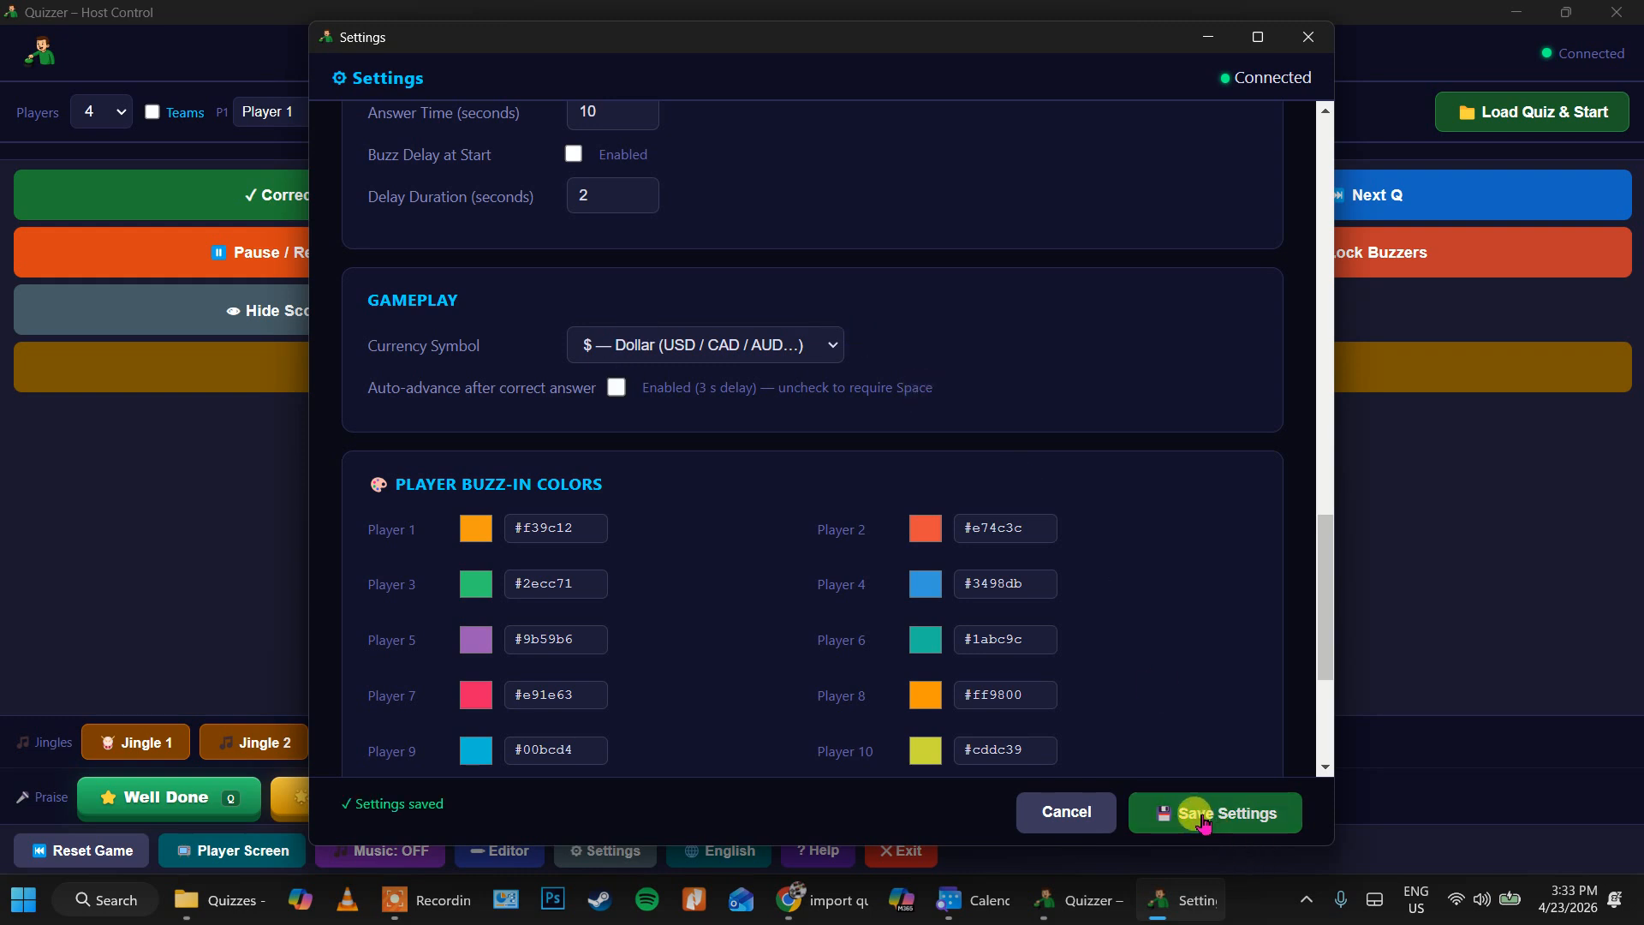
# Check the buzz-in colors and player screen settings, then preview the players' welcome screen, close it and turn the music off
pyautogui.scroll(-4, 1142, 518)
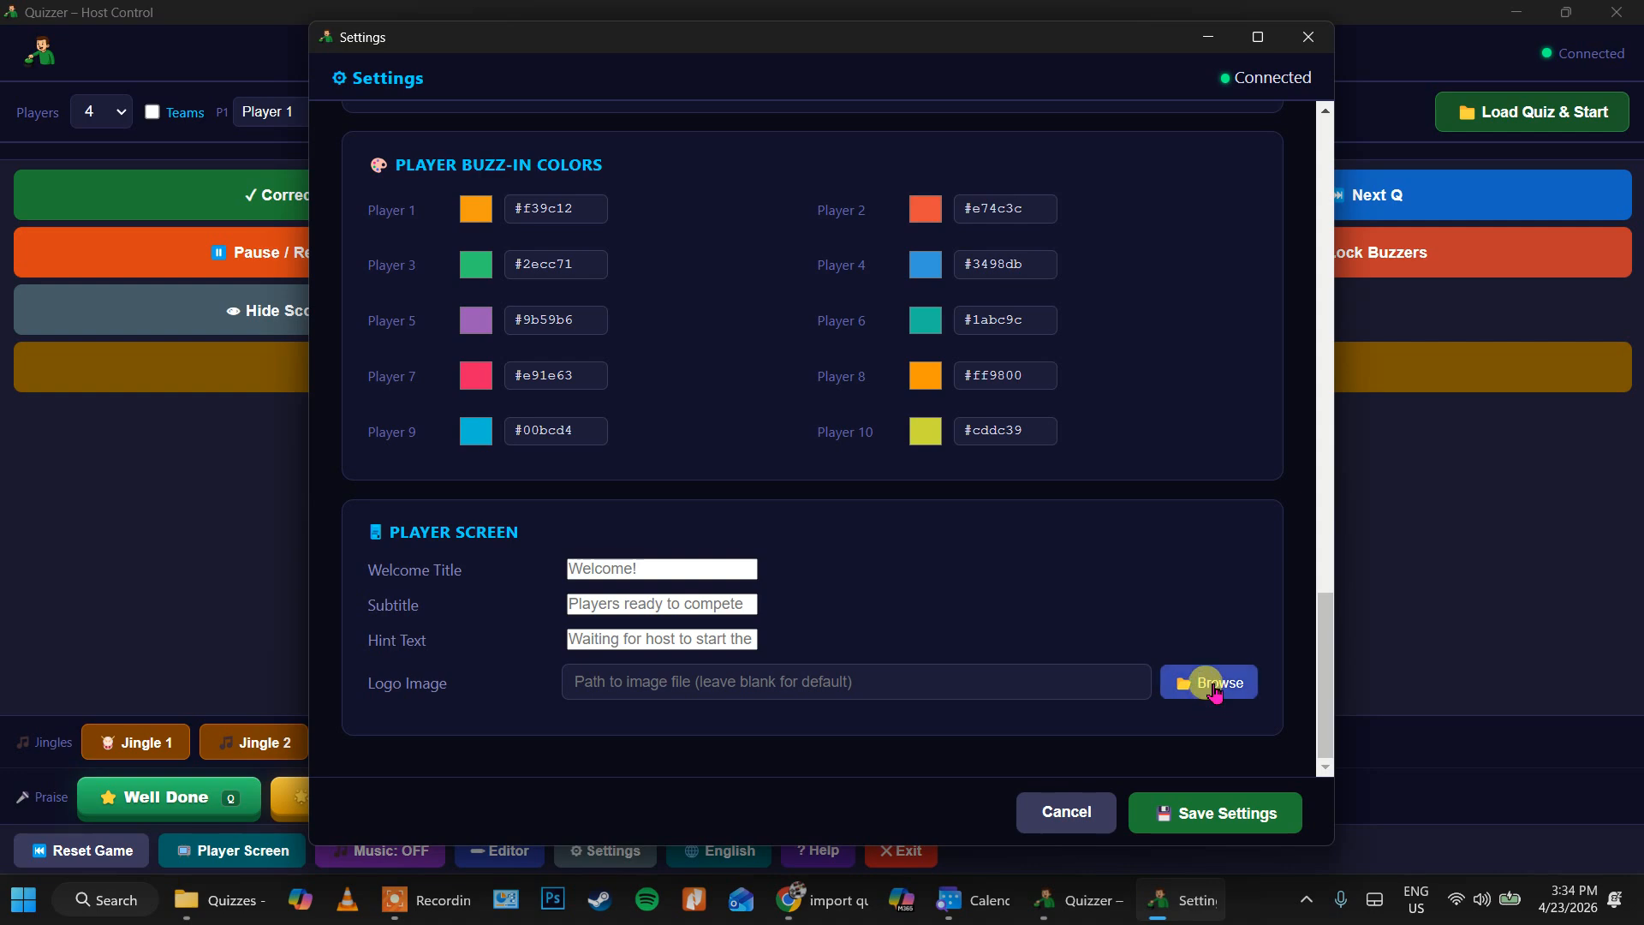
pyautogui.click(268, 850)
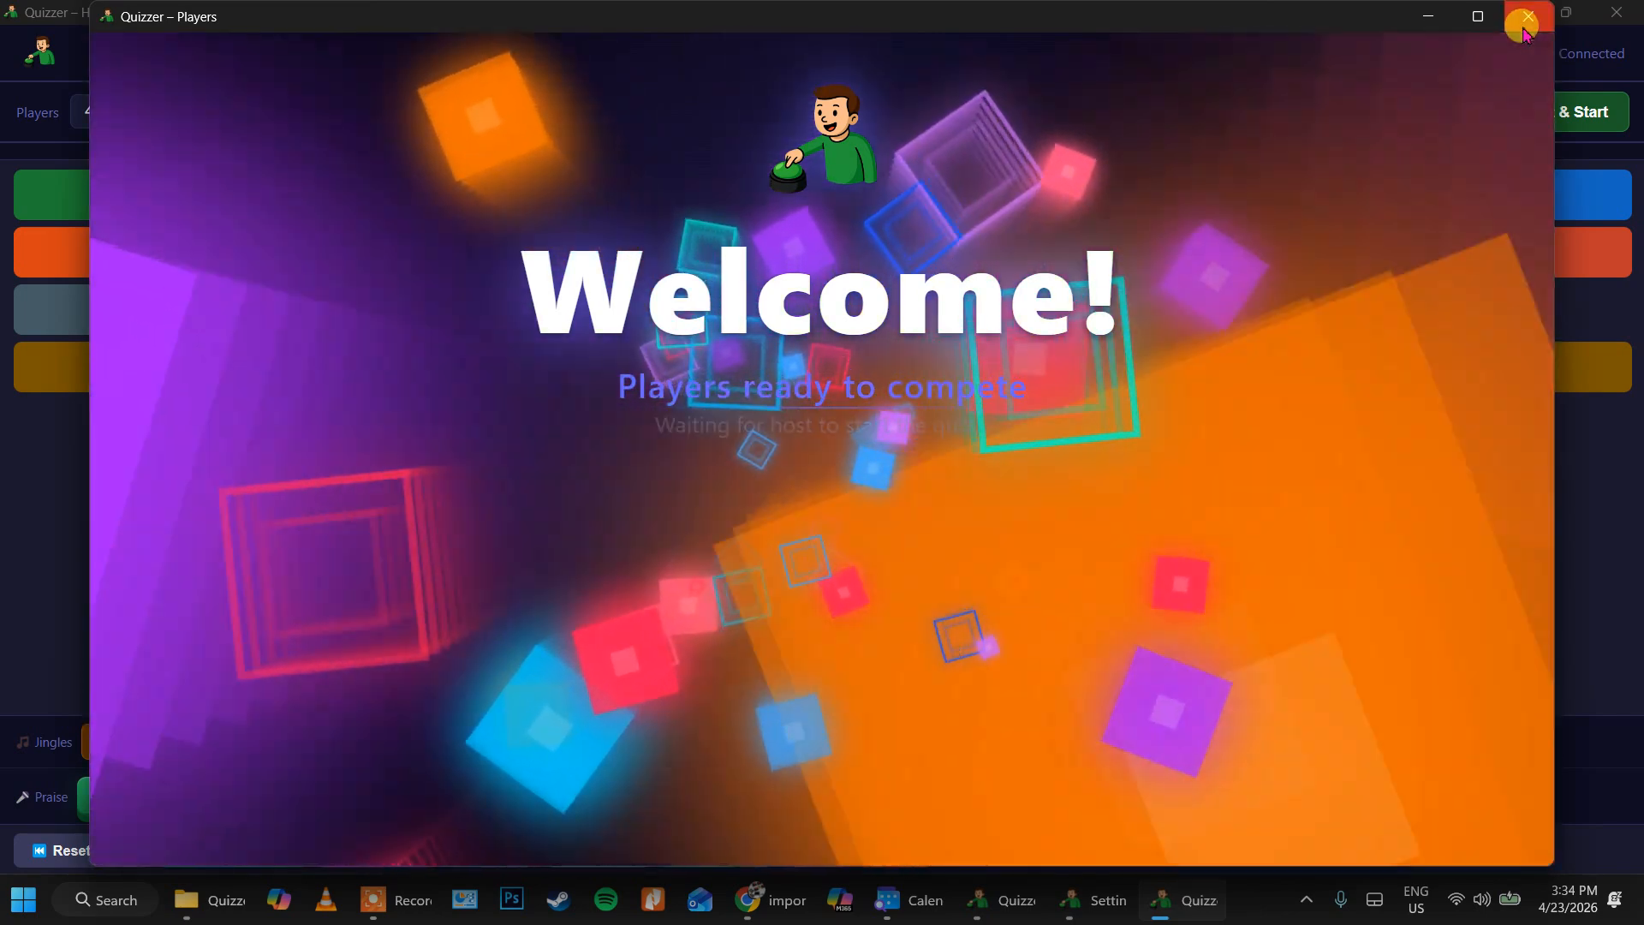
pyautogui.click(1528, 16)
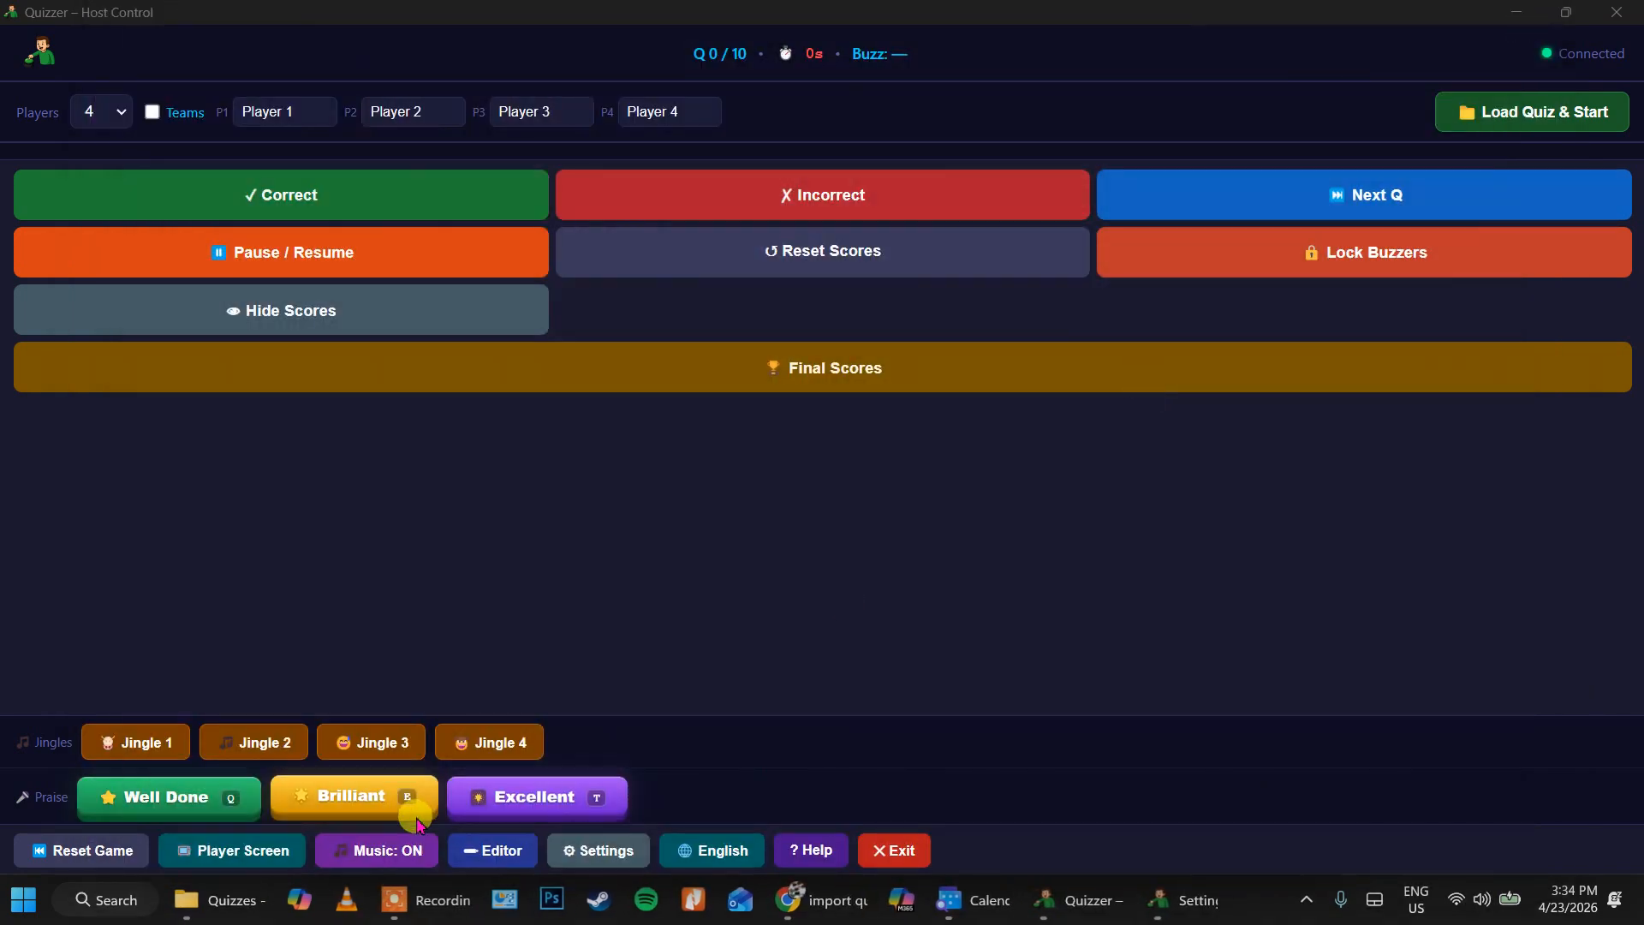
pyautogui.click(405, 848)
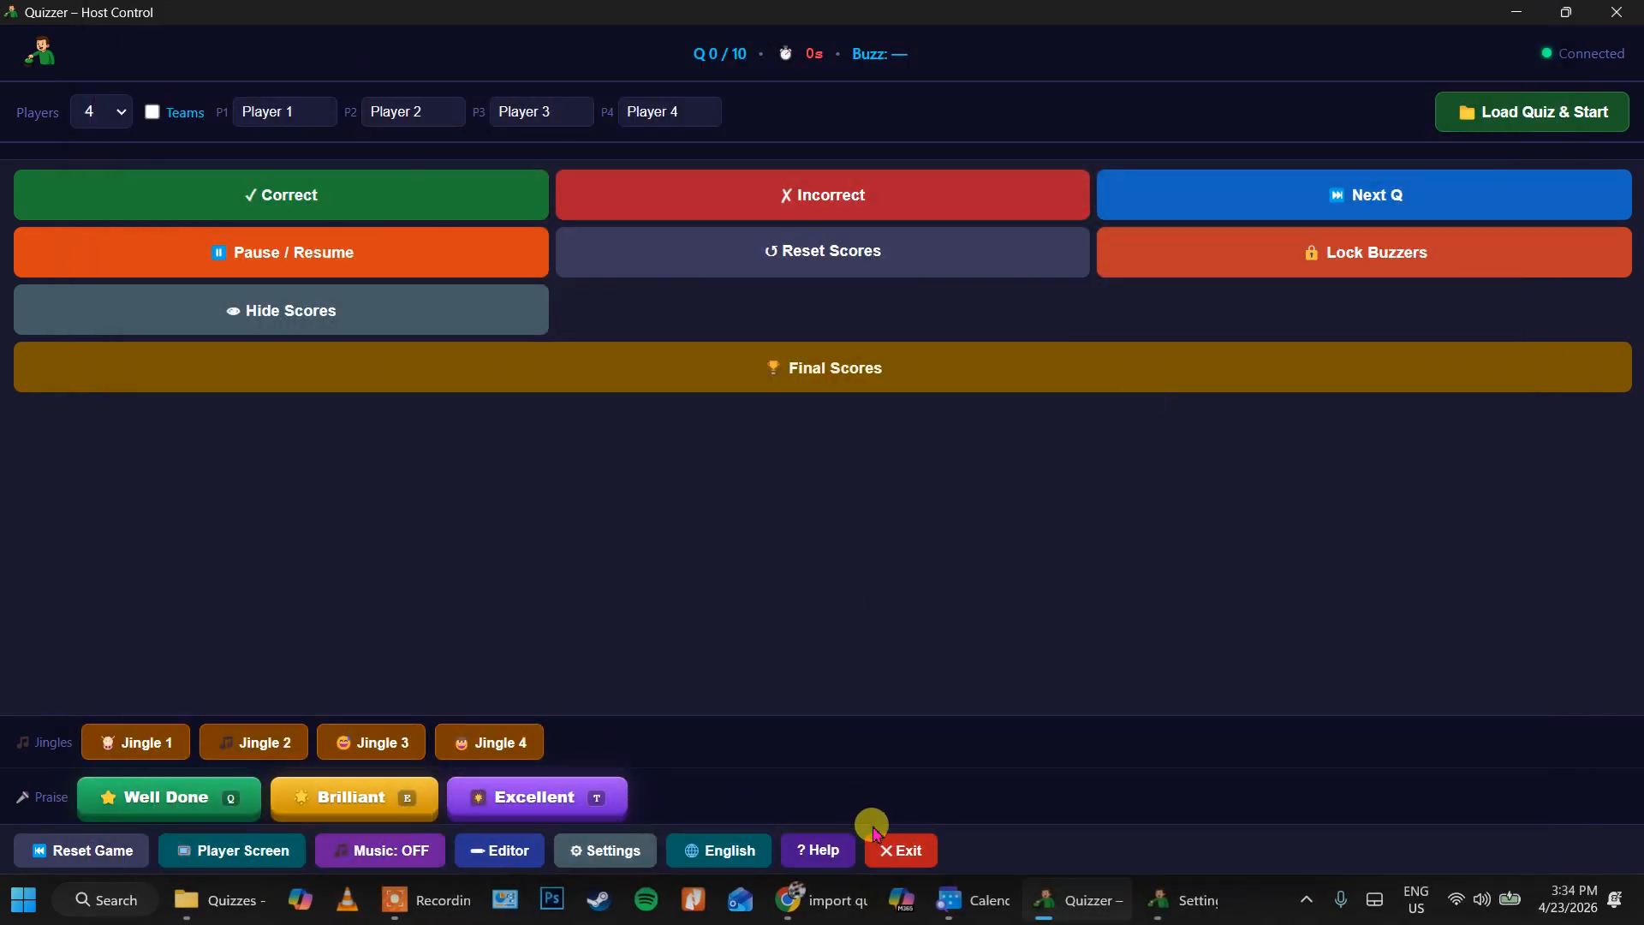